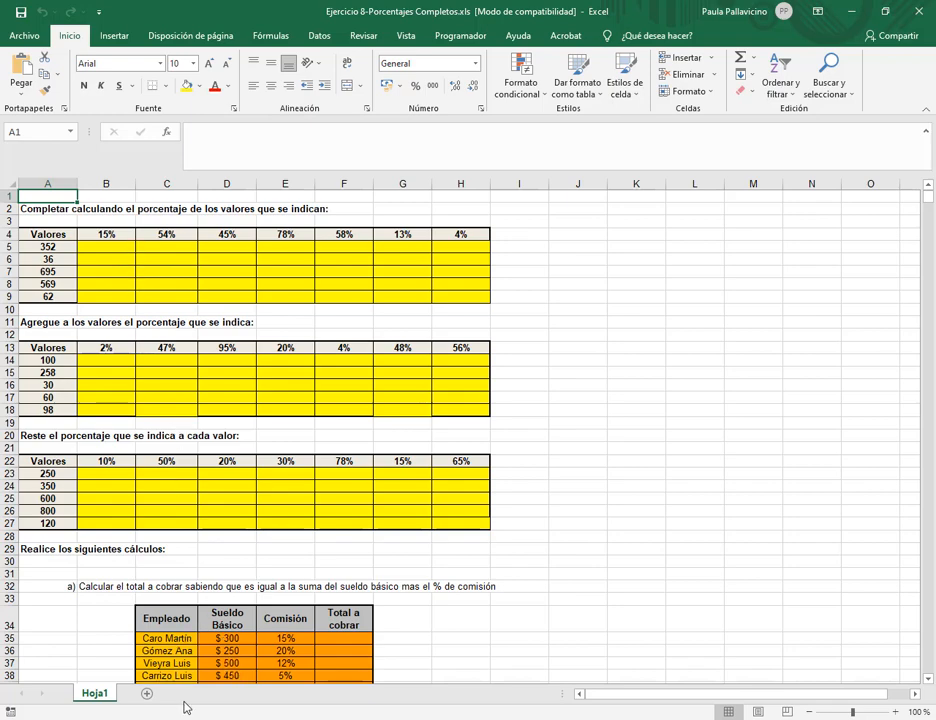
Look over Práctica N° 16 in the PDF manual and the headings of the three percentage exercises in the Excel worksheet
{"action": "key", "text": "alt+Tab"}
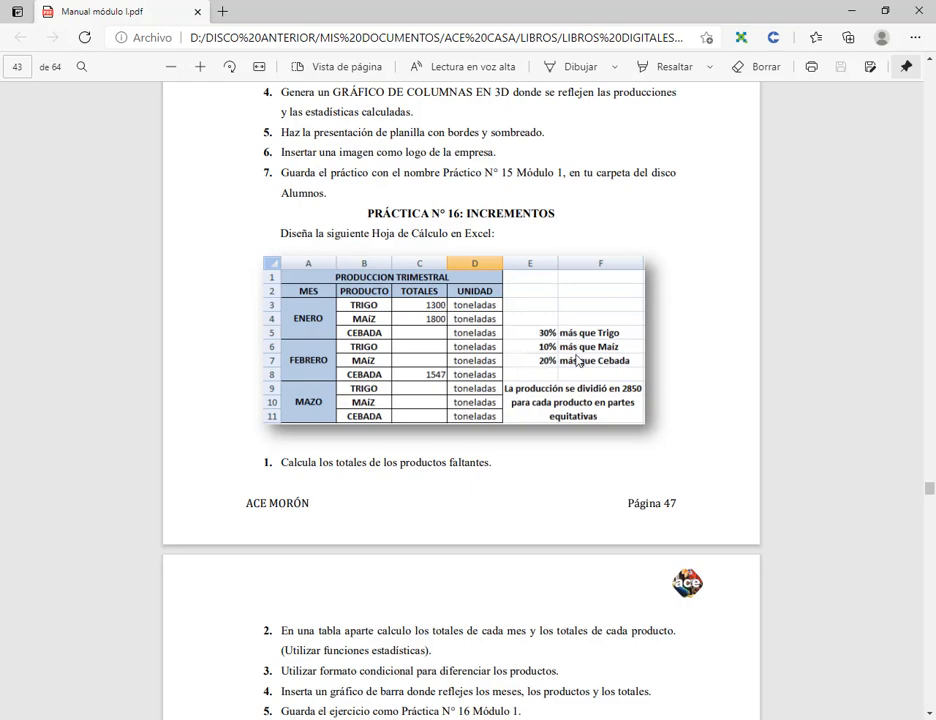
{"action": "left_click", "coordinate": [852, 11]}
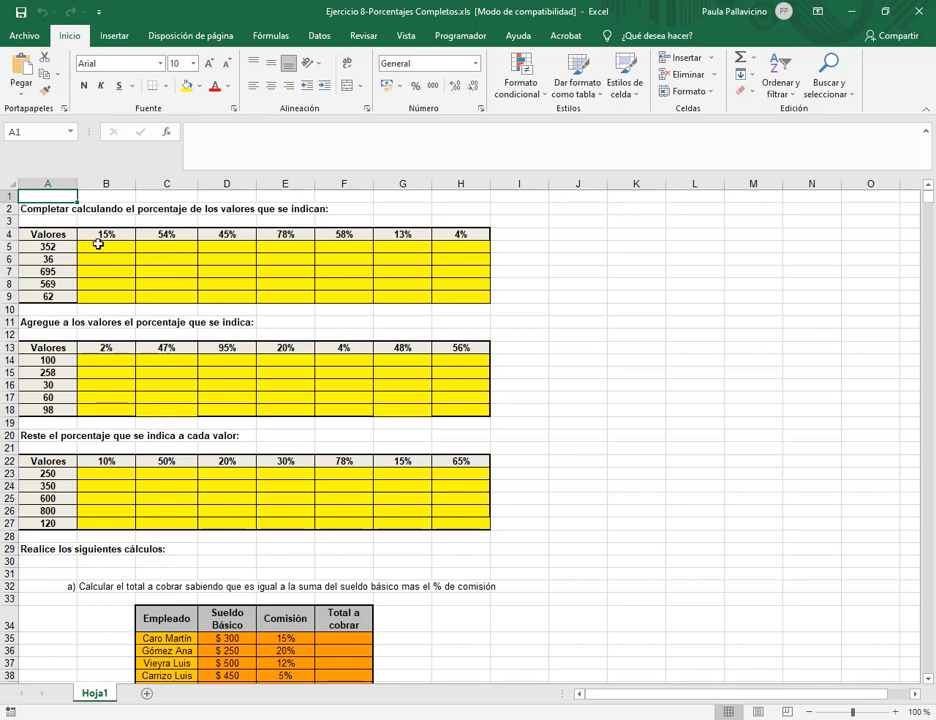
{"action": "left_click", "coordinate": [51, 209]}
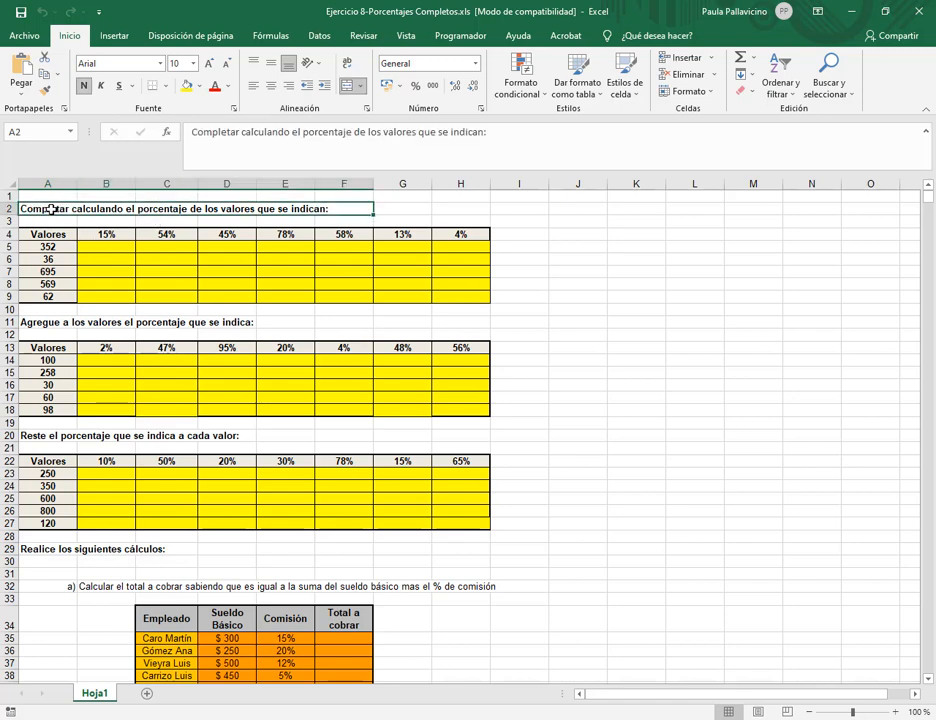
{"action": "left_click", "coordinate": [48, 322]}
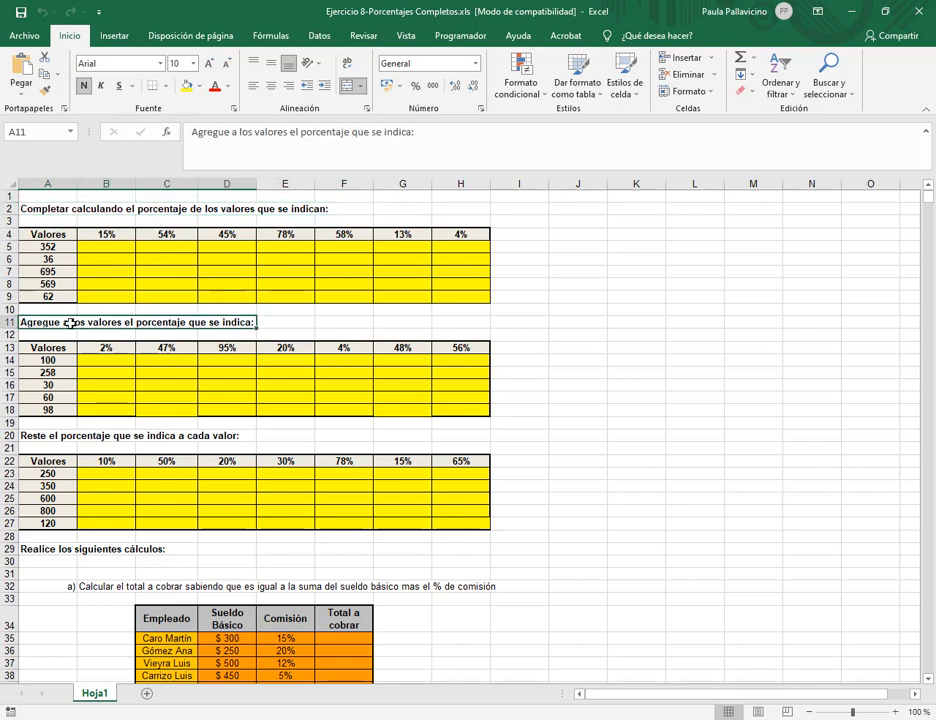
{"action": "left_click", "coordinate": [44, 436]}
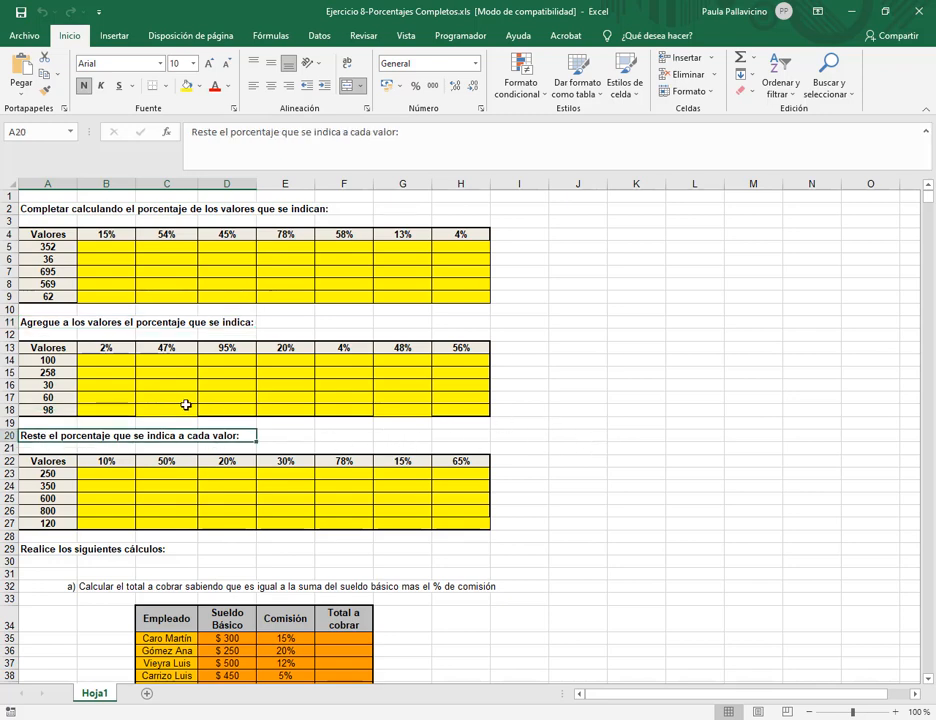
{"action": "left_click", "coordinate": [614, 311]}
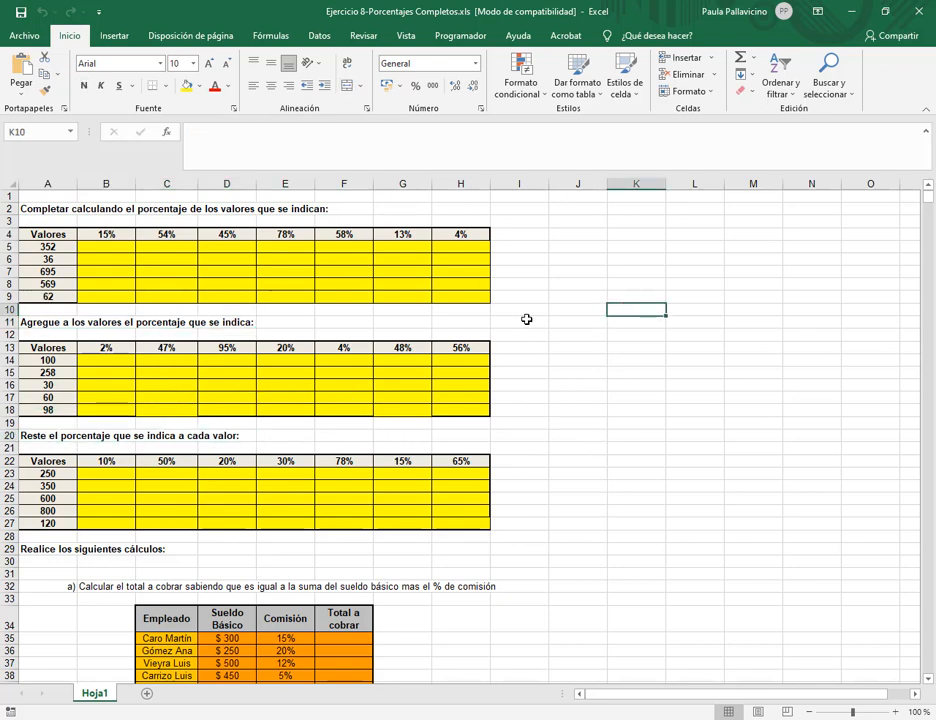
Enter the formula =A5*B4 in cell B5 to calculate 15% of the first value
{"action": "left_click", "coordinate": [115, 246]}
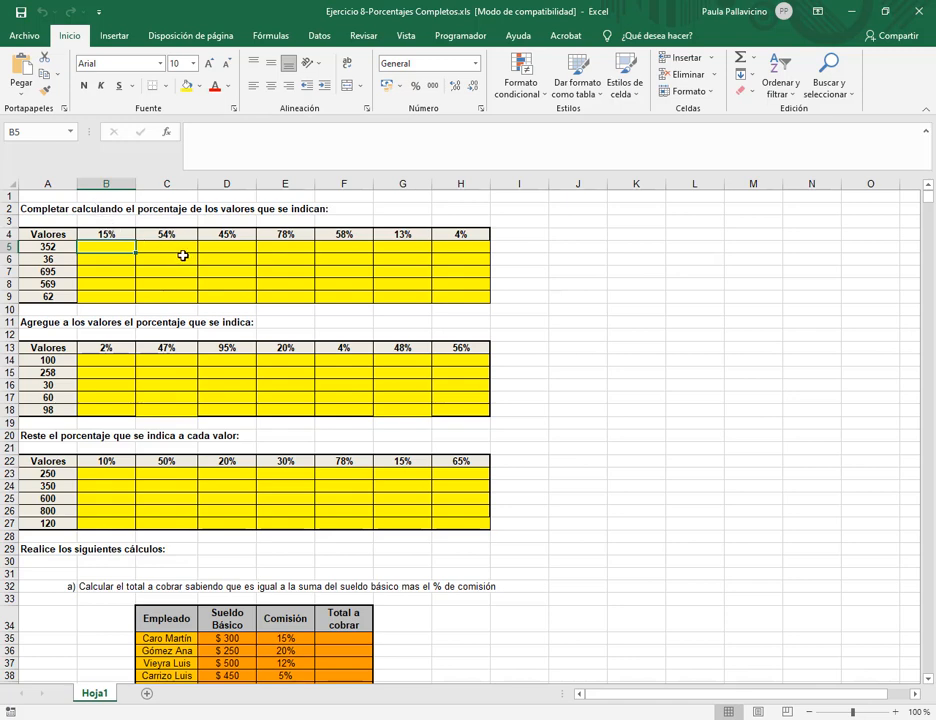
{"action": "type", "text": "="}
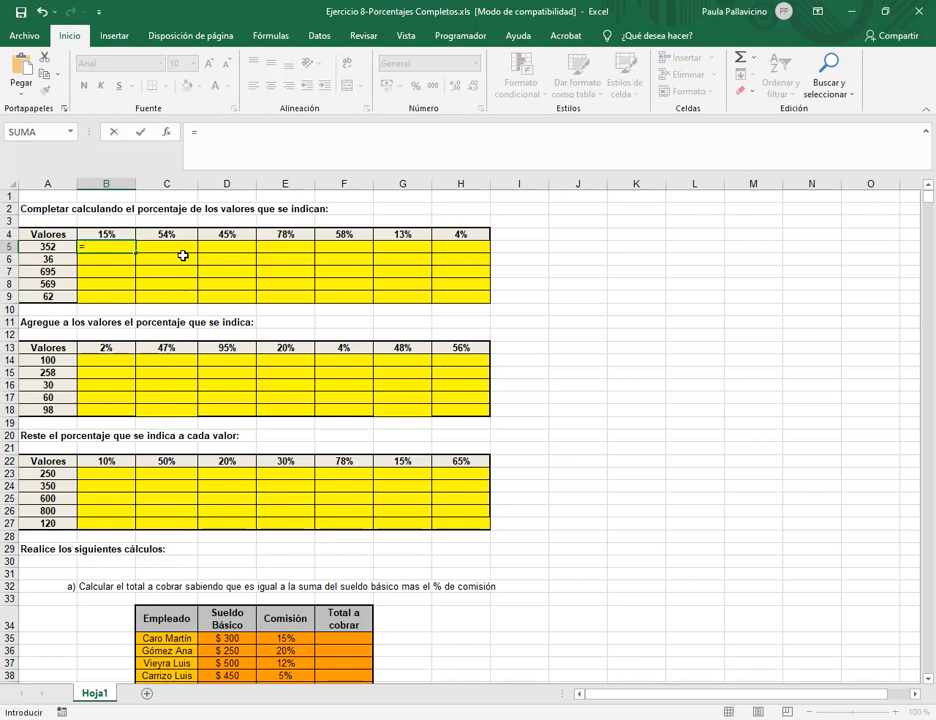
{"action": "left_click", "coordinate": [48, 245]}
{"action": "type", "text": "*"}
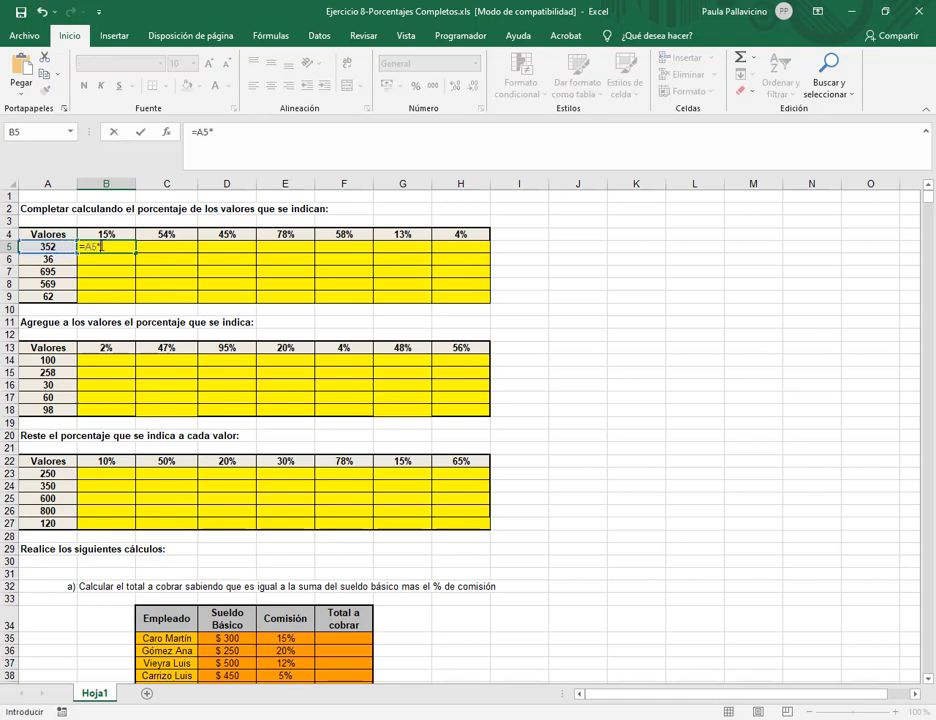
{"action": "left_click", "coordinate": [110, 232]}
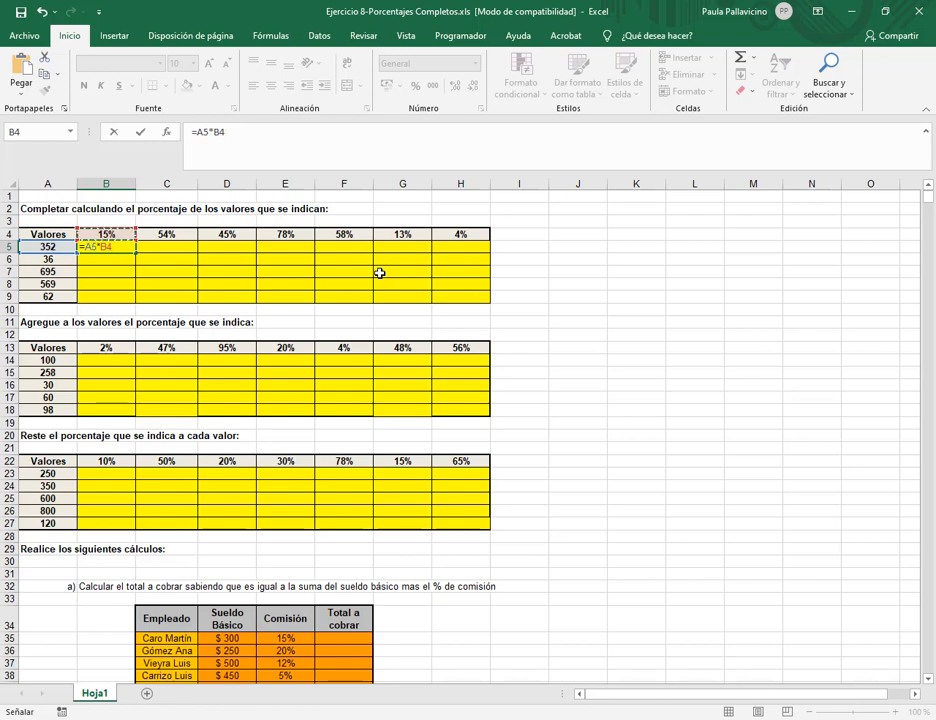
{"action": "key", "text": "Return"}
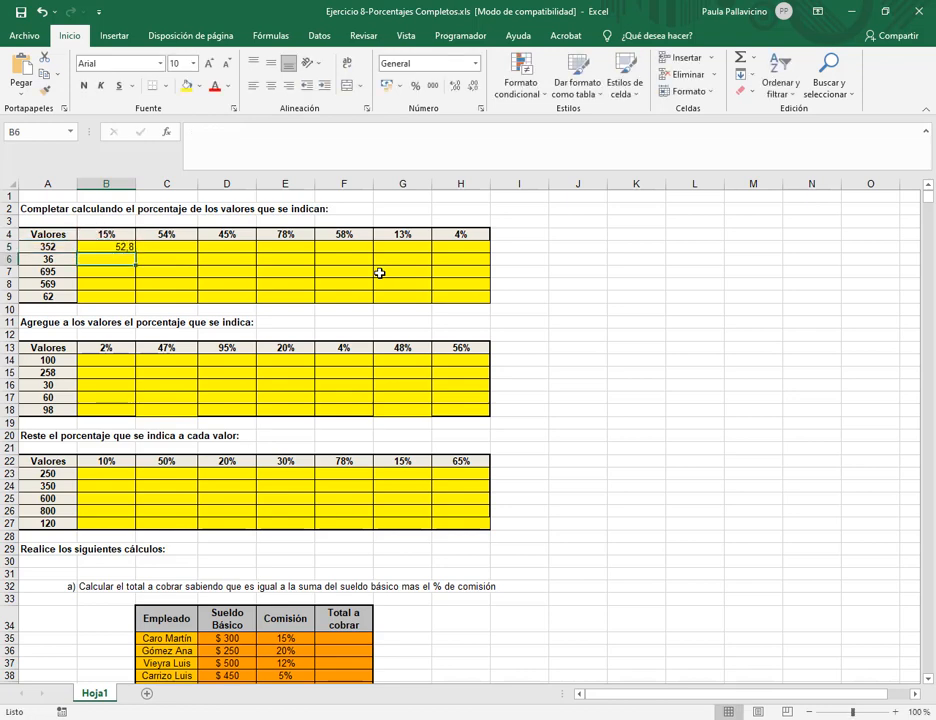
Try filling the relative formula from B5 down to B9, and undo the fill
{"action": "left_click", "coordinate": [125, 245]}
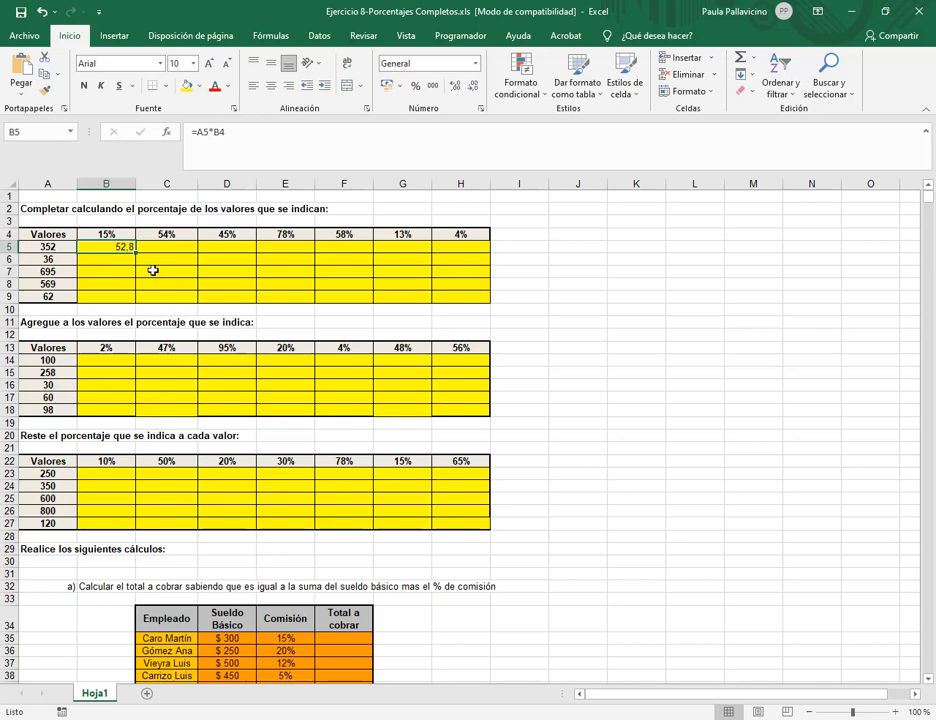
{"action": "left_click_drag", "start_coordinate": [136, 257], "coordinate": [134, 304]}
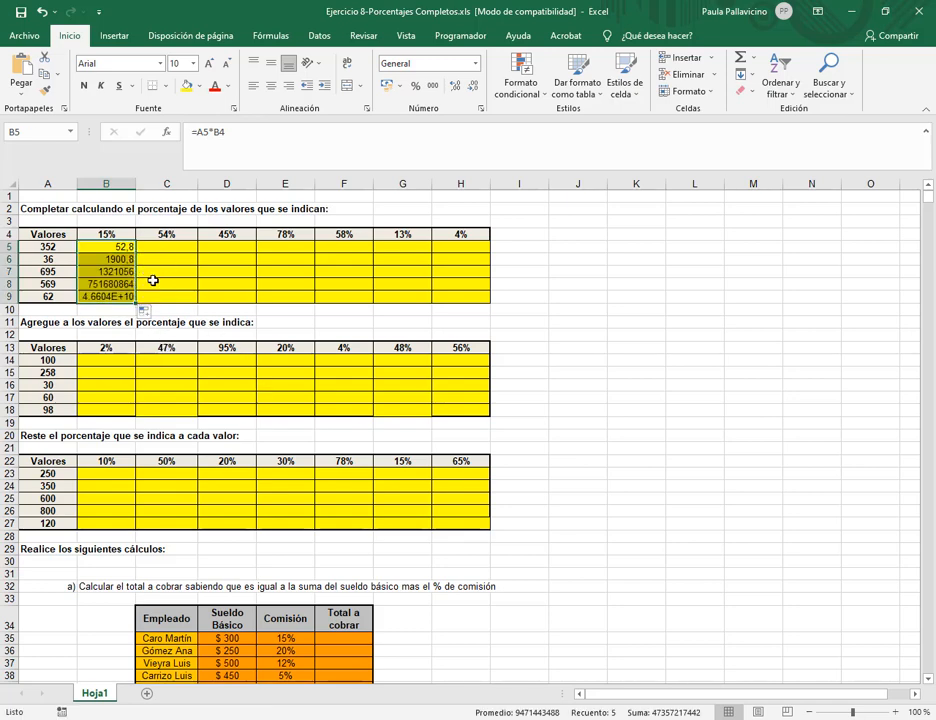
{"action": "key", "text": "ctrl+z"}
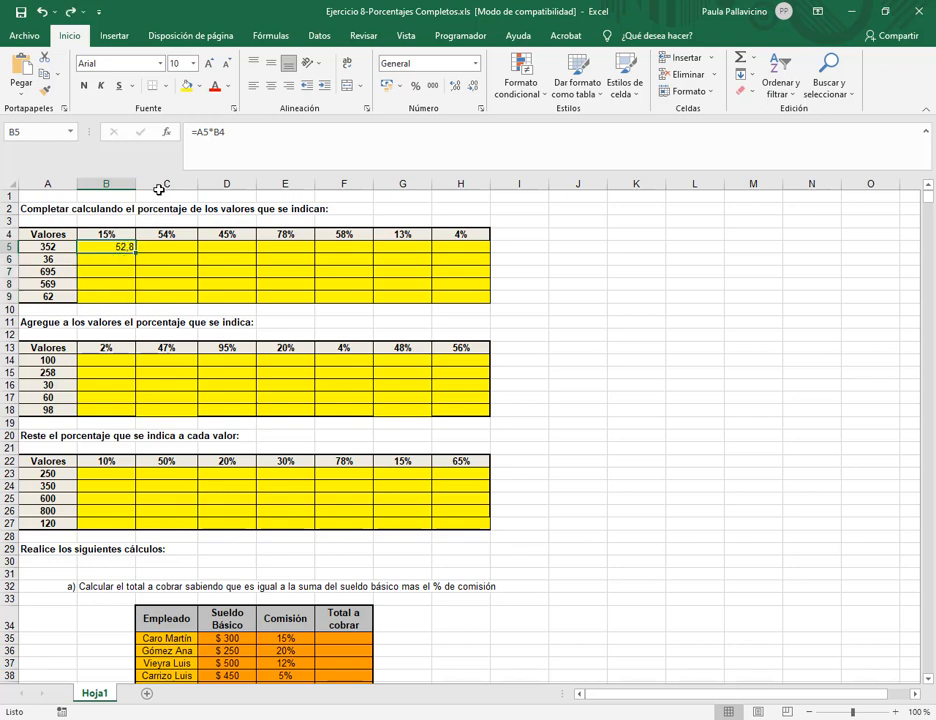
Make the percentage reference in B5 absolute, giving =A5*$B$4, and fill the formula down to B9
{"action": "double_click", "coordinate": [125, 246]}
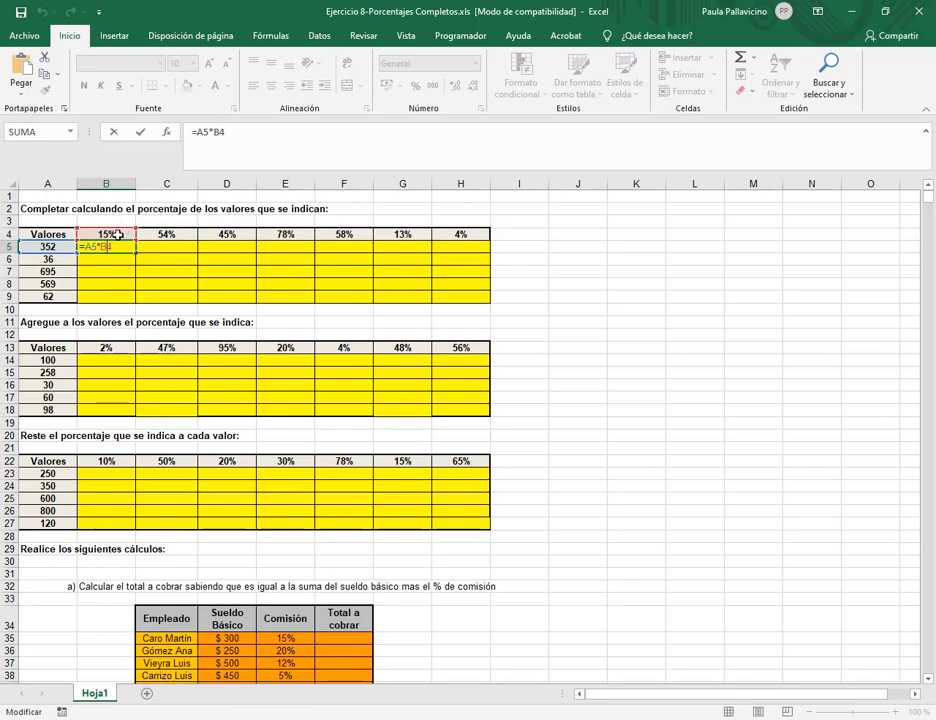
{"action": "key", "text": "F4"}
{"action": "key", "text": "ctrl+Return"}
{"action": "key", "text": "Return"}
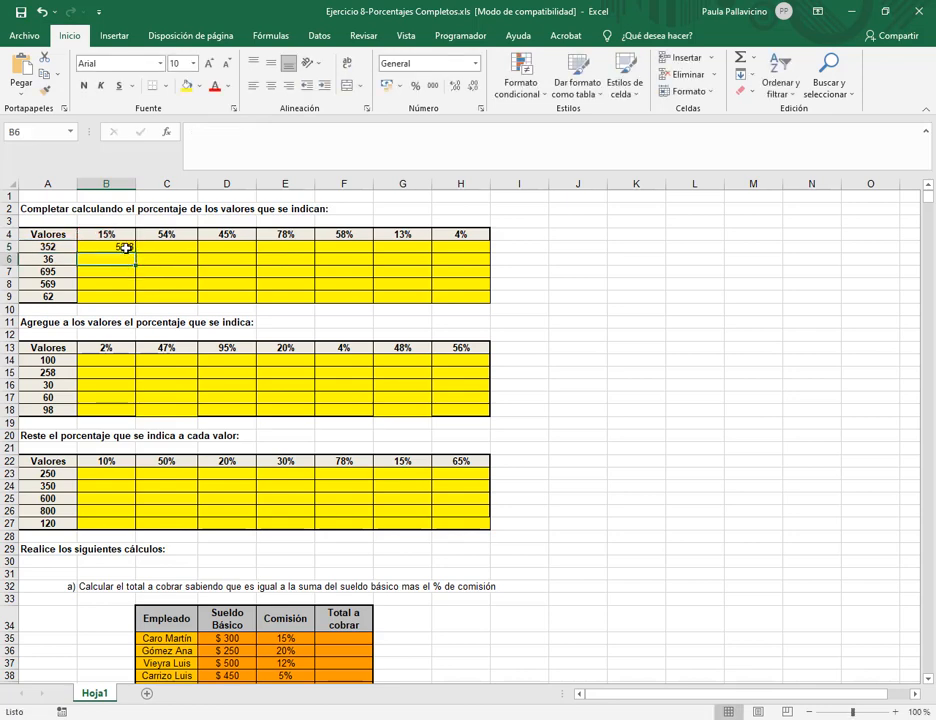
{"action": "left_click", "coordinate": [126, 248]}
{"action": "left_click_drag", "start_coordinate": [134, 265], "coordinate": [132, 300]}
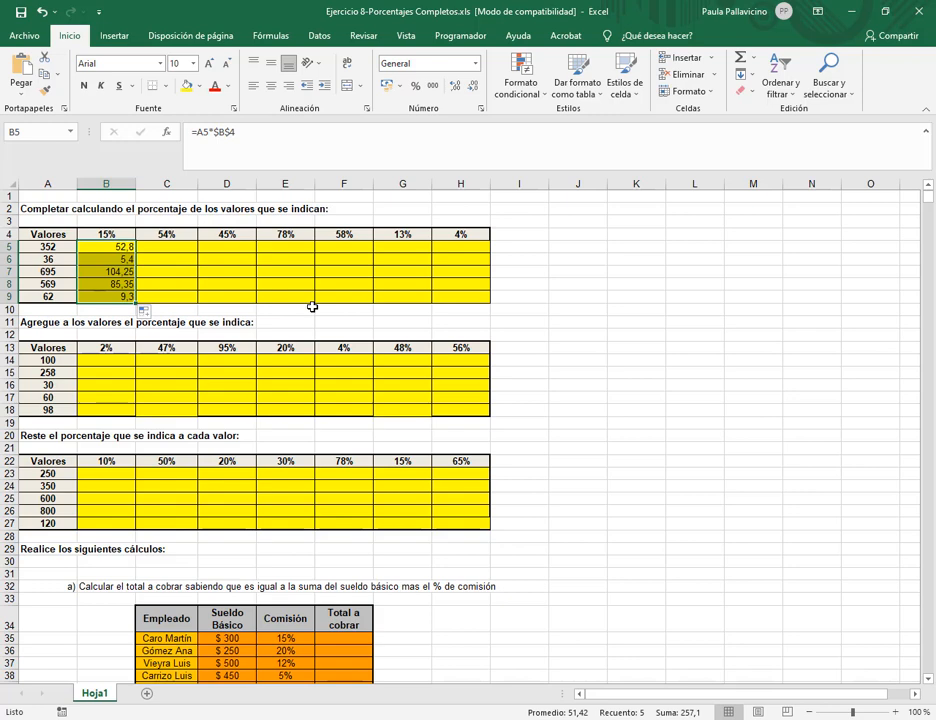
Enter the formula =A5*$C$4 in cell C5 to calculate 54% of the first value
{"action": "left_click", "coordinate": [150, 246]}
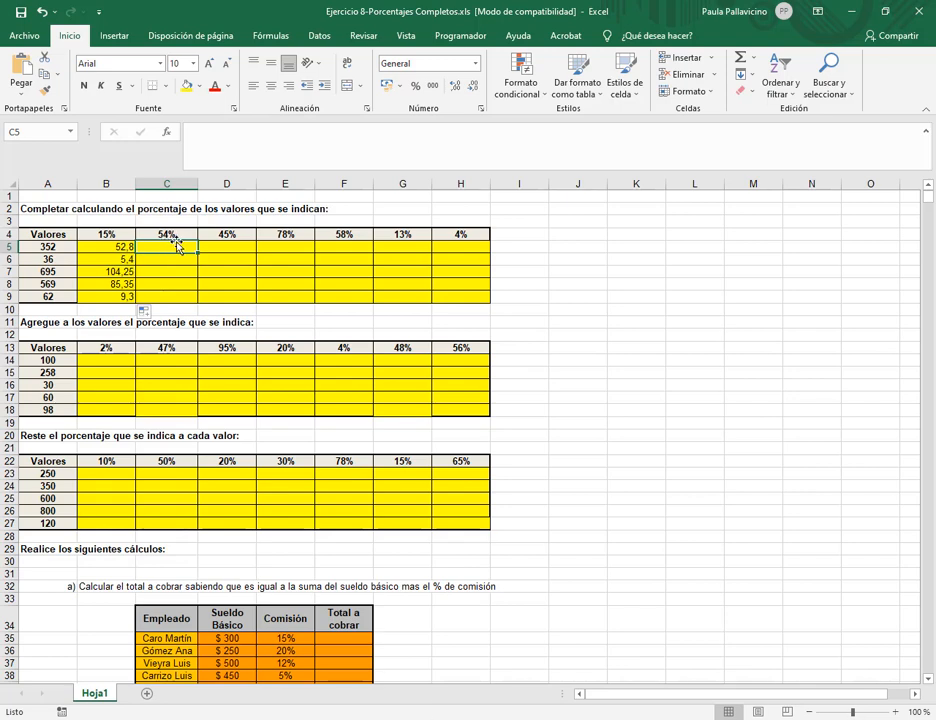
{"action": "type", "text": "="}
{"action": "left_click", "coordinate": [50, 247]}
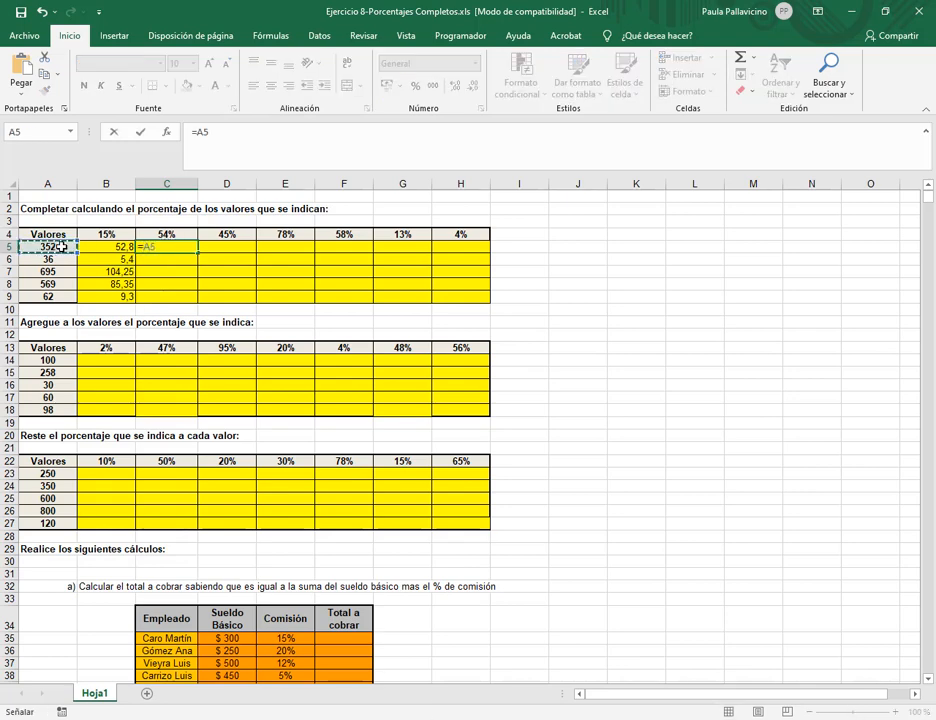
{"action": "type", "text": "*"}
{"action": "left_click", "coordinate": [167, 234]}
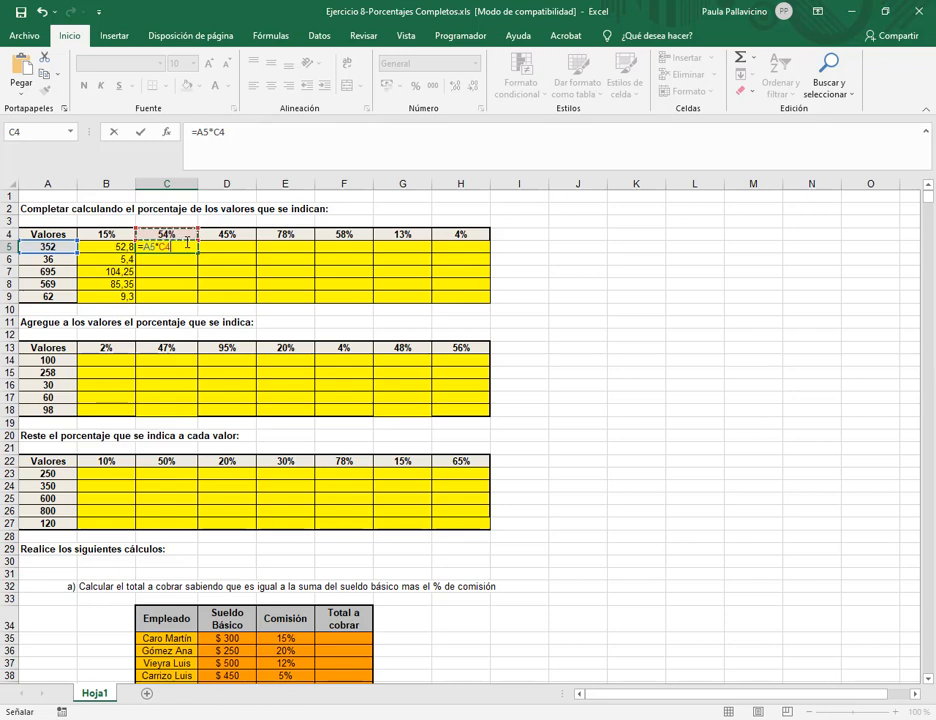
{"action": "key", "text": "F4"}
{"action": "key", "text": "Return"}
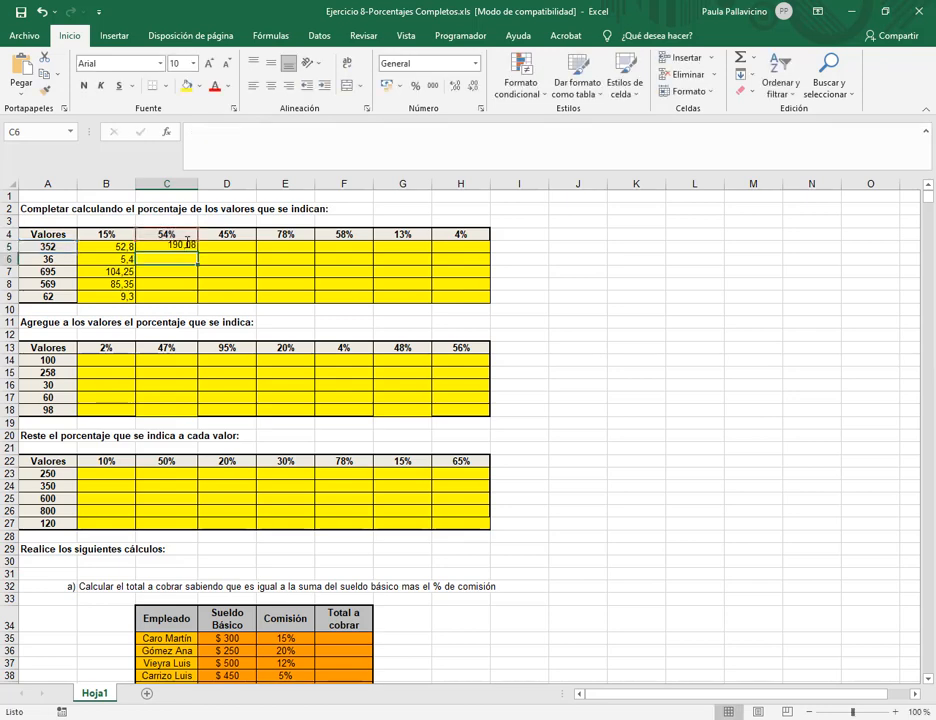
Fill the C5 formula down to C9, try extending it across to column H, and undo the horizontal fill
{"action": "left_click", "coordinate": [195, 250]}
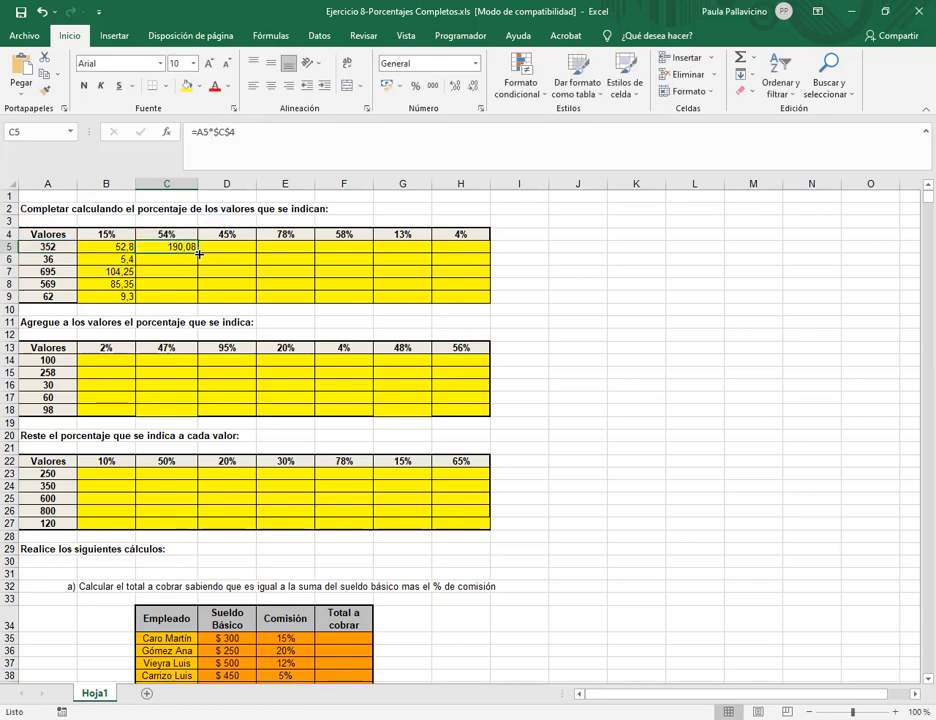
{"action": "left_click_drag", "start_coordinate": [199, 253], "coordinate": [466, 304]}
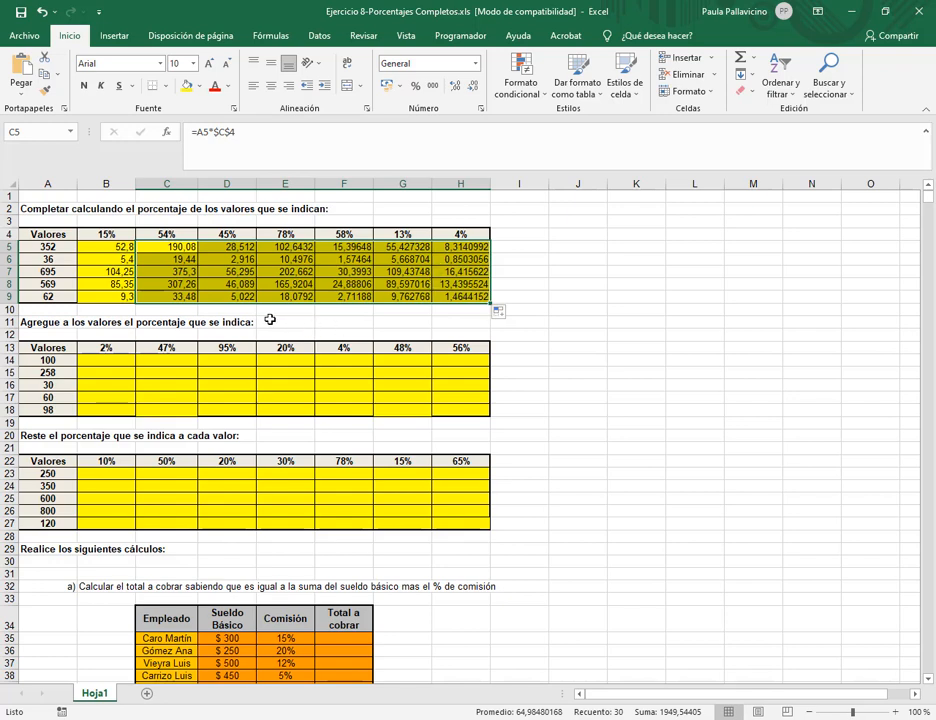
{"action": "key", "text": "ctrl+z"}
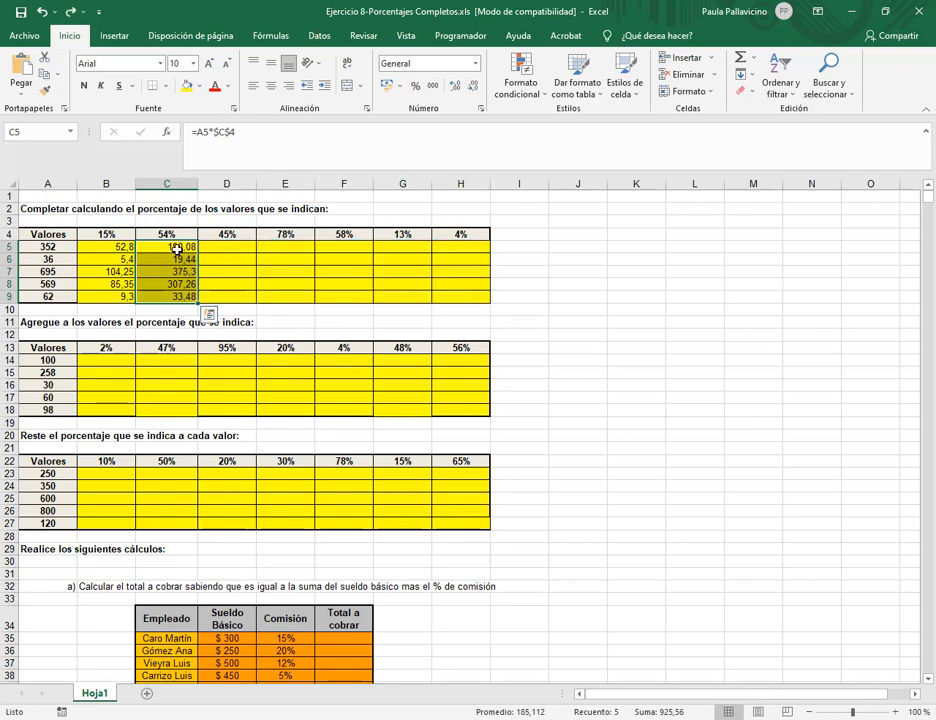
Inspect the cell references used by the formulas in C5 and C6 of the 54% column
{"action": "left_click", "coordinate": [178, 247]}
{"action": "double_click", "coordinate": [178, 247]}
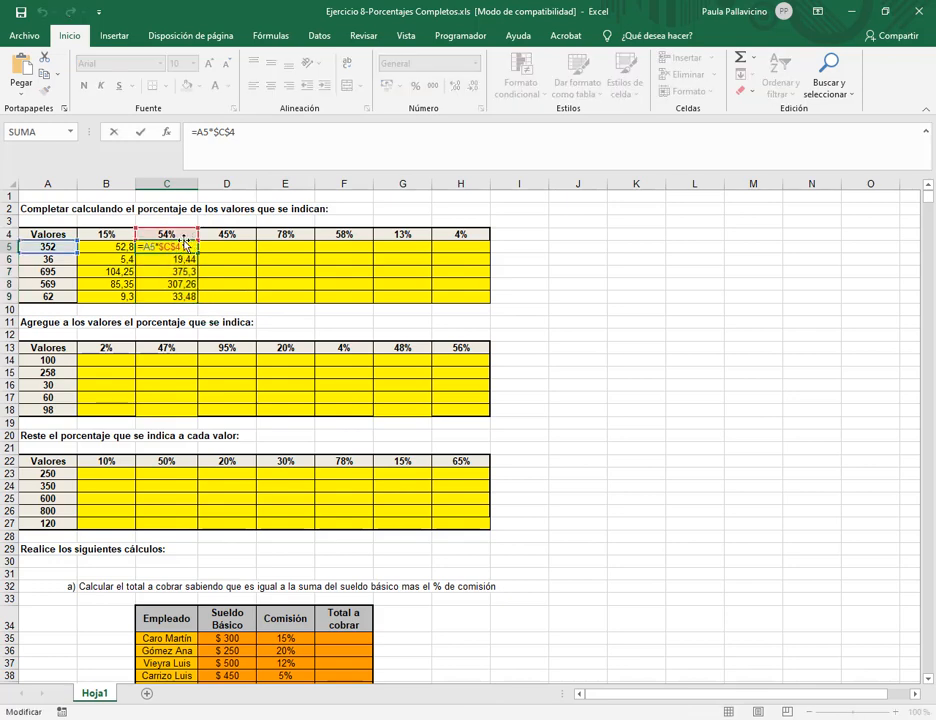
{"action": "key", "text": "Escape"}
{"action": "double_click", "coordinate": [184, 260]}
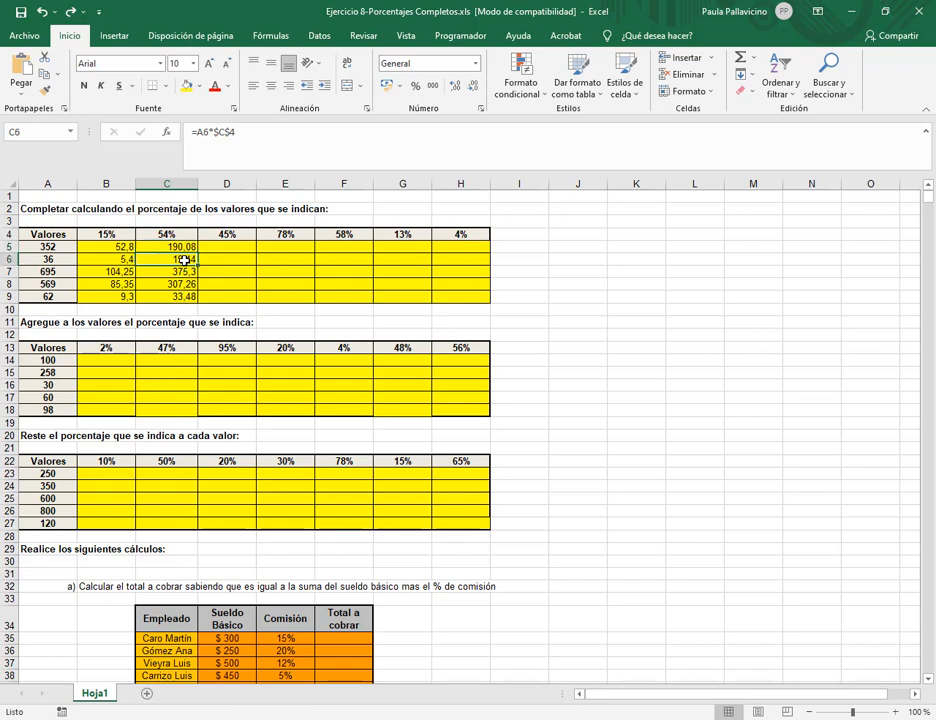
{"action": "key", "text": "Escape"}
Try filling the C5 formula across into D5, inspect its references, and clear D5
{"action": "left_click", "coordinate": [187, 246]}
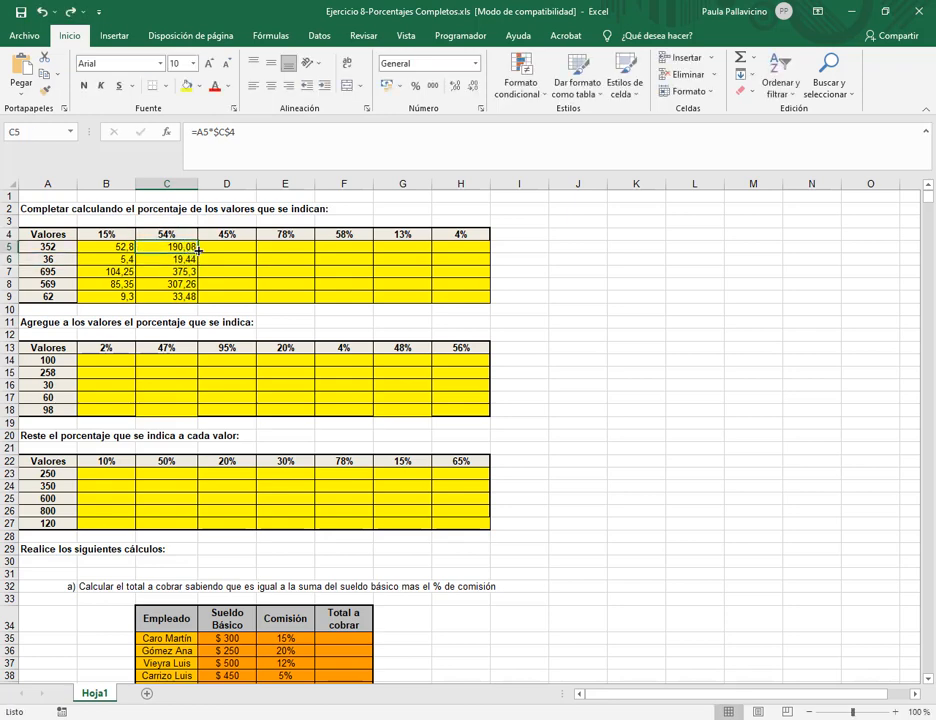
{"action": "left_click_drag", "start_coordinate": [199, 251], "coordinate": [242, 248]}
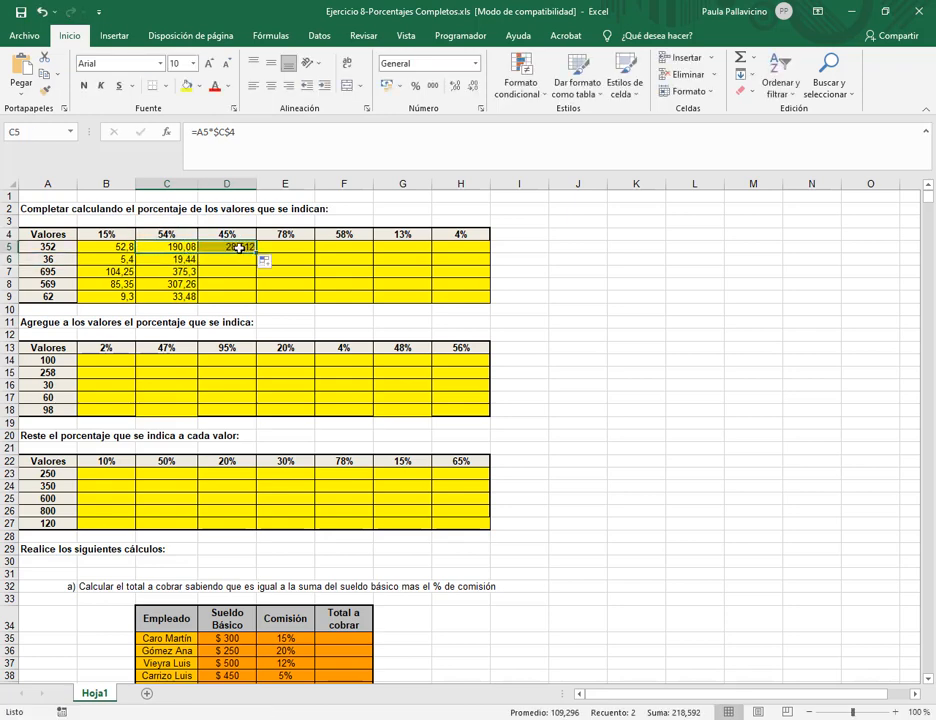
{"action": "double_click", "coordinate": [242, 247]}
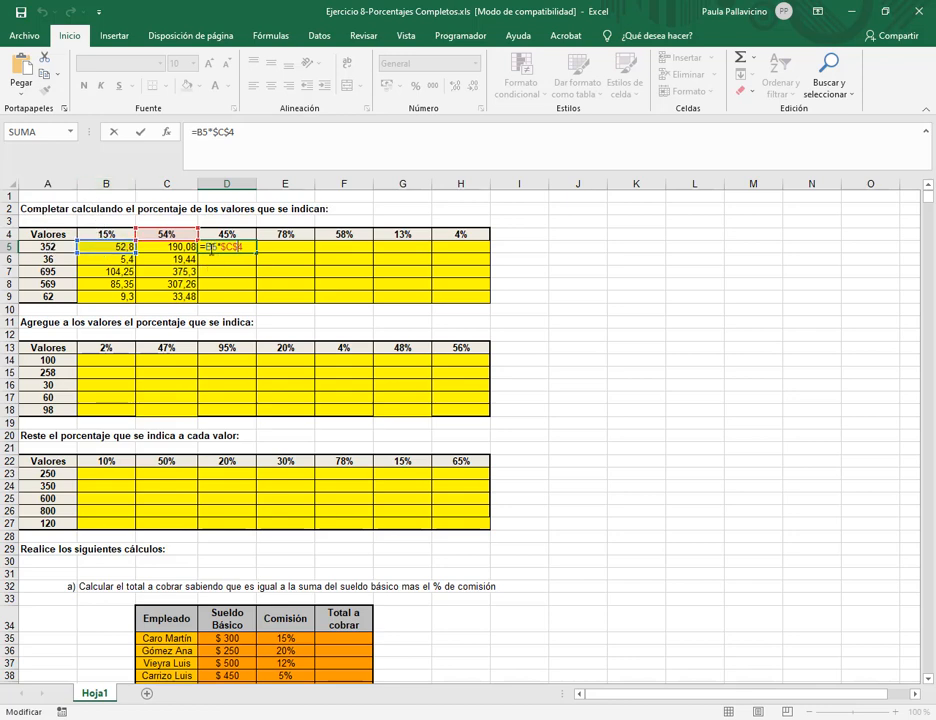
{"action": "key", "text": "ctrl+Return"}
{"action": "key", "text": "Delete"}
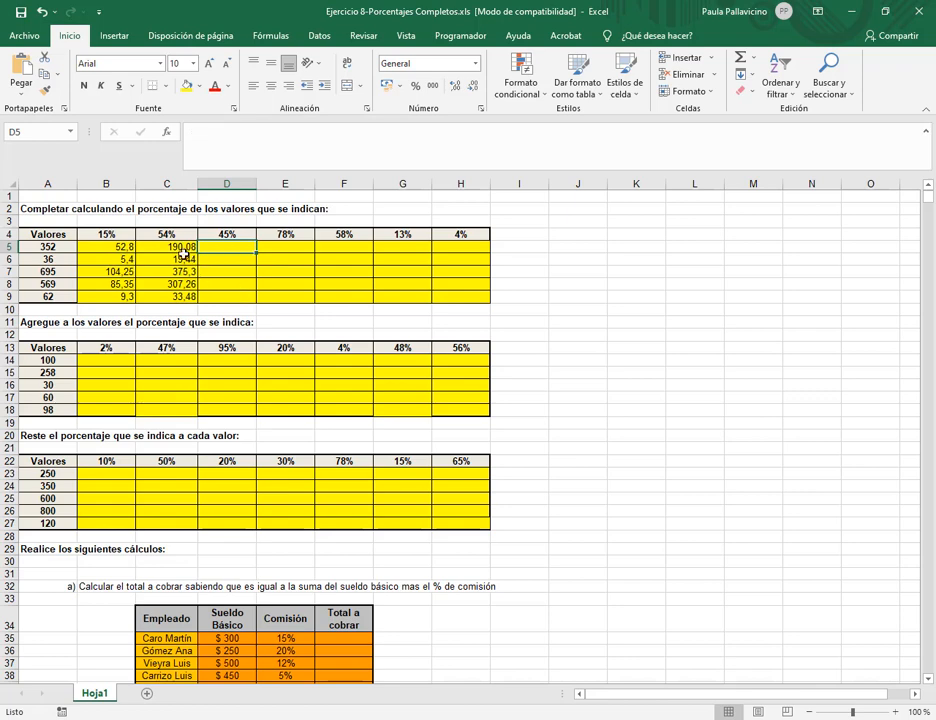
{"action": "key", "text": "Left"}
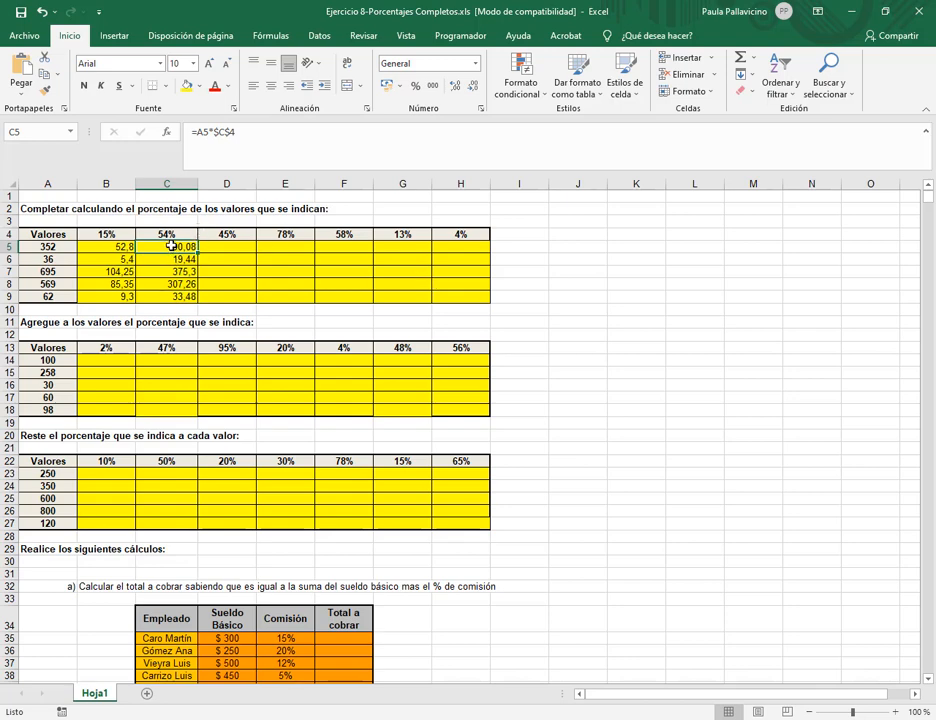
{"action": "left_click", "coordinate": [229, 246]}
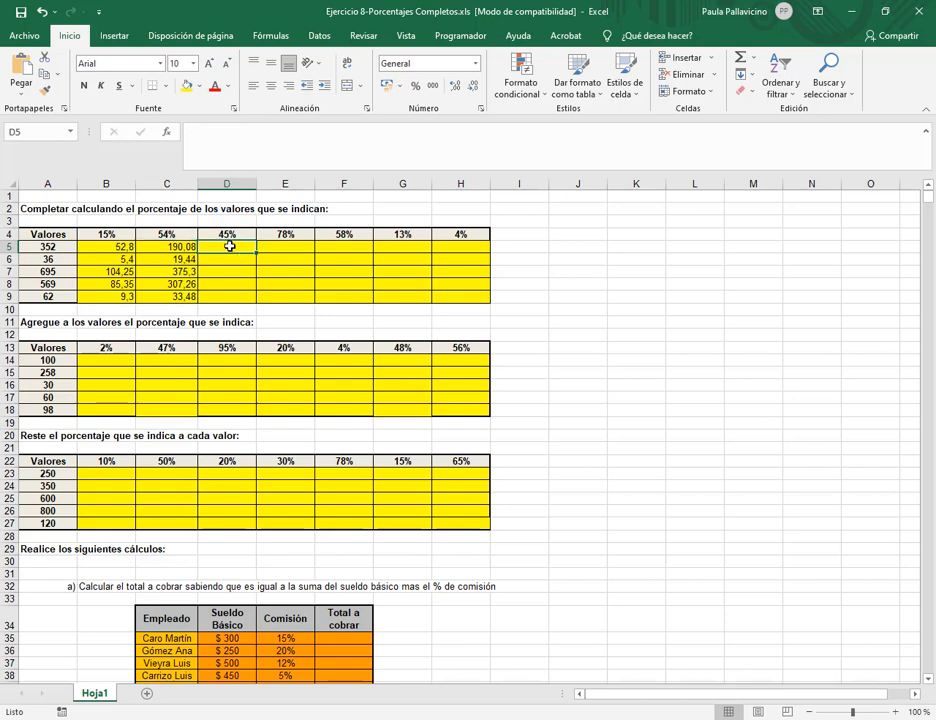
{"action": "type", "text": "="}
{"action": "key", "text": "Escape"}
Clear the results in C5:C9 and B6:B9, keeping only the formula in B5
{"action": "left_click_drag", "start_coordinate": [186, 248], "coordinate": [185, 296]}
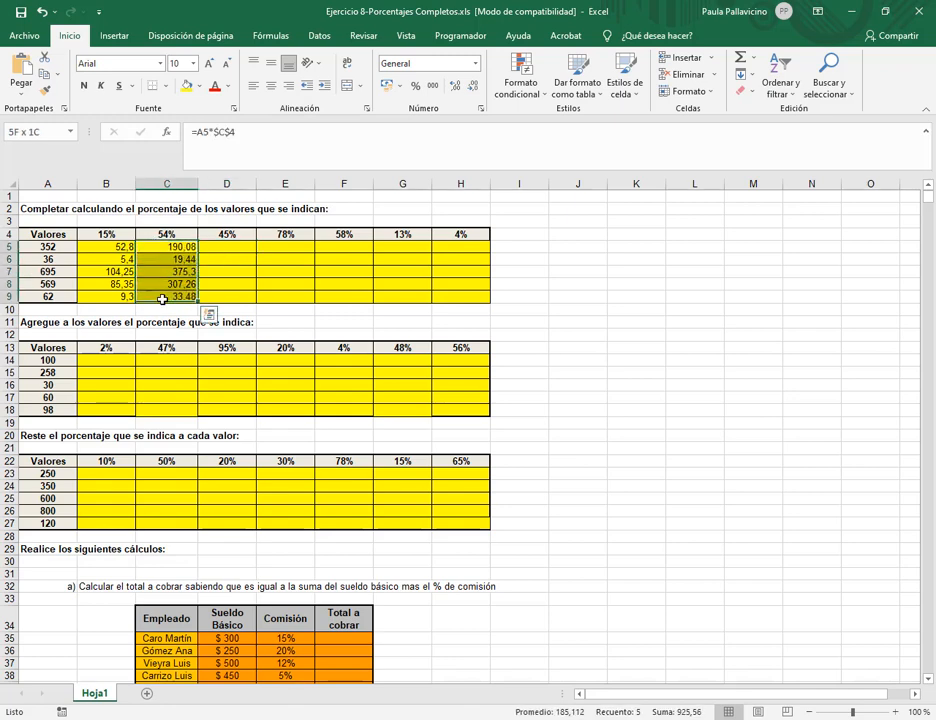
{"action": "key", "text": "Delete"}
{"action": "left_click_drag", "start_coordinate": [122, 261], "coordinate": [129, 300]}
{"action": "key", "text": "Delete"}
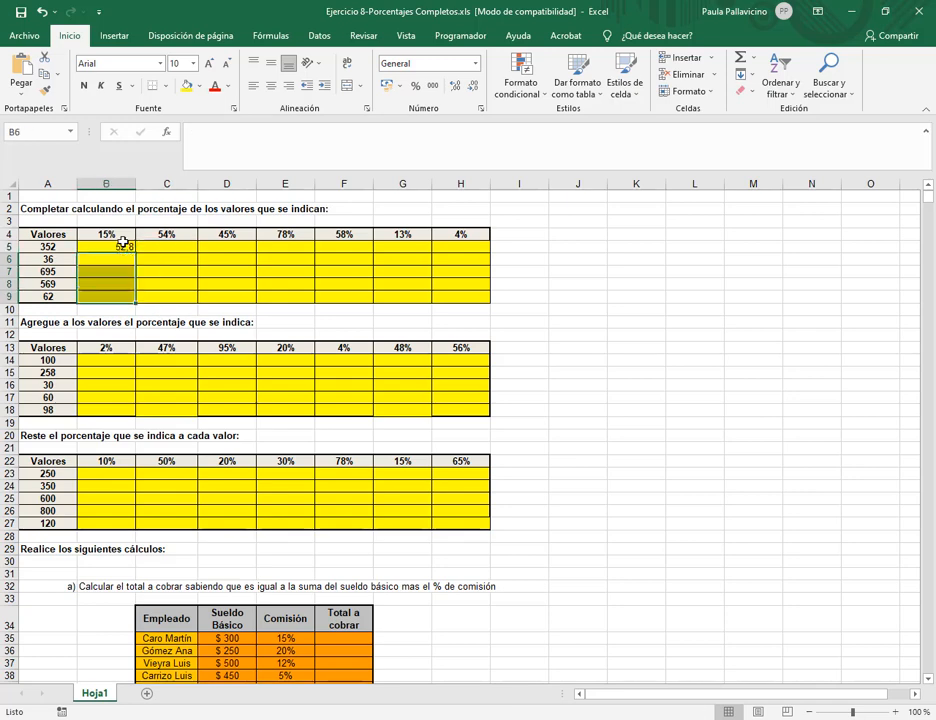
Clear the existing formula in B5 and re-enter it with relative references as =A5*B4
{"action": "double_click", "coordinate": [123, 246]}
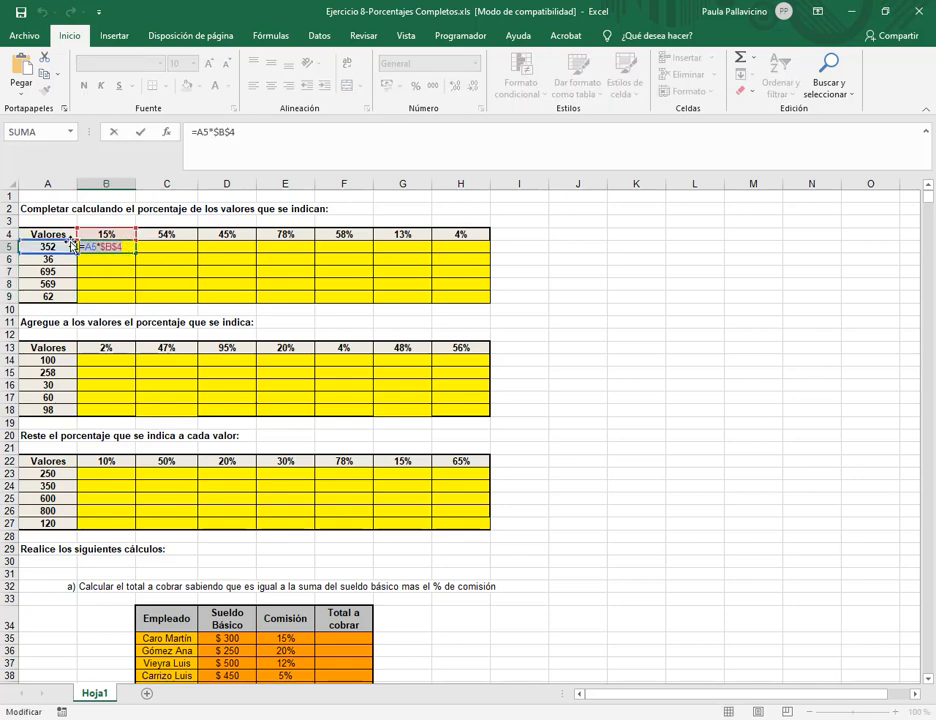
{"action": "key", "text": "Escape"}
{"action": "key", "text": "Delete"}
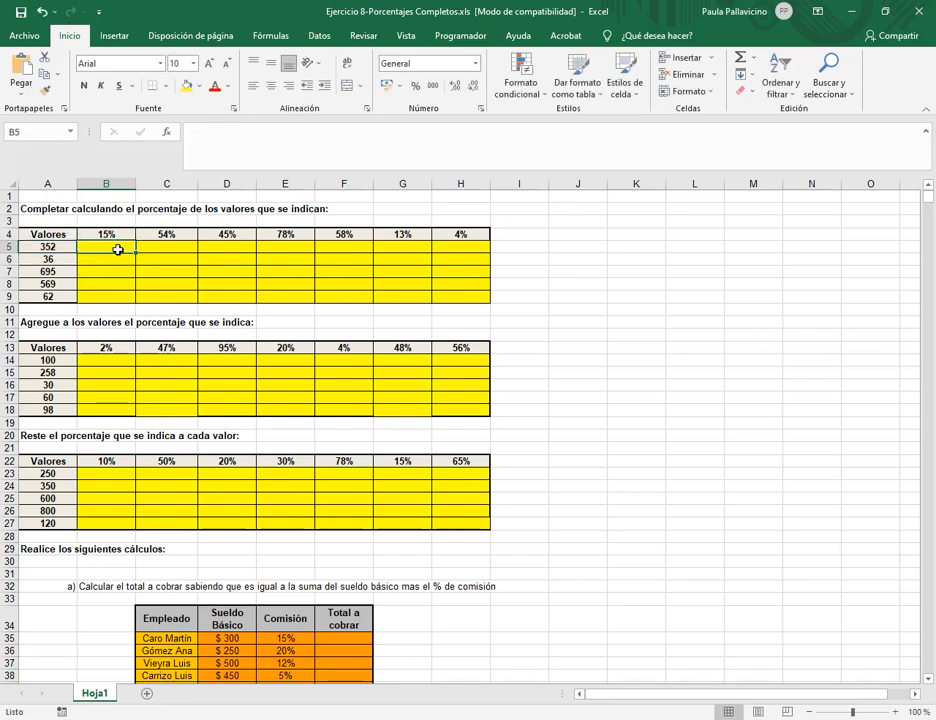
{"action": "type", "text": "="}
{"action": "left_click", "coordinate": [62, 247]}
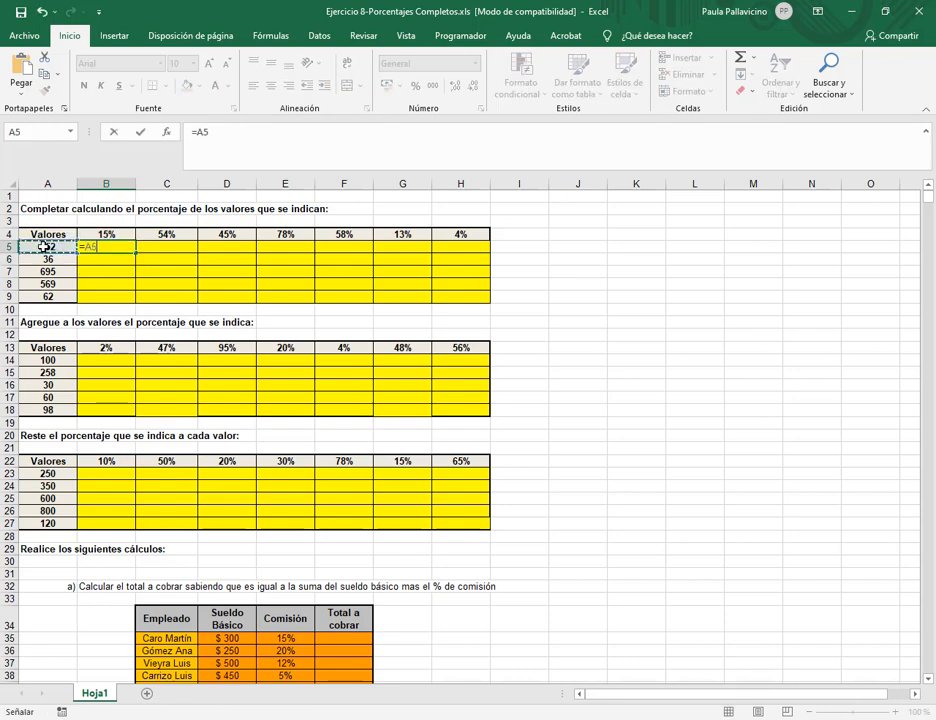
{"action": "type", "text": "*"}
{"action": "left_click", "coordinate": [106, 234]}
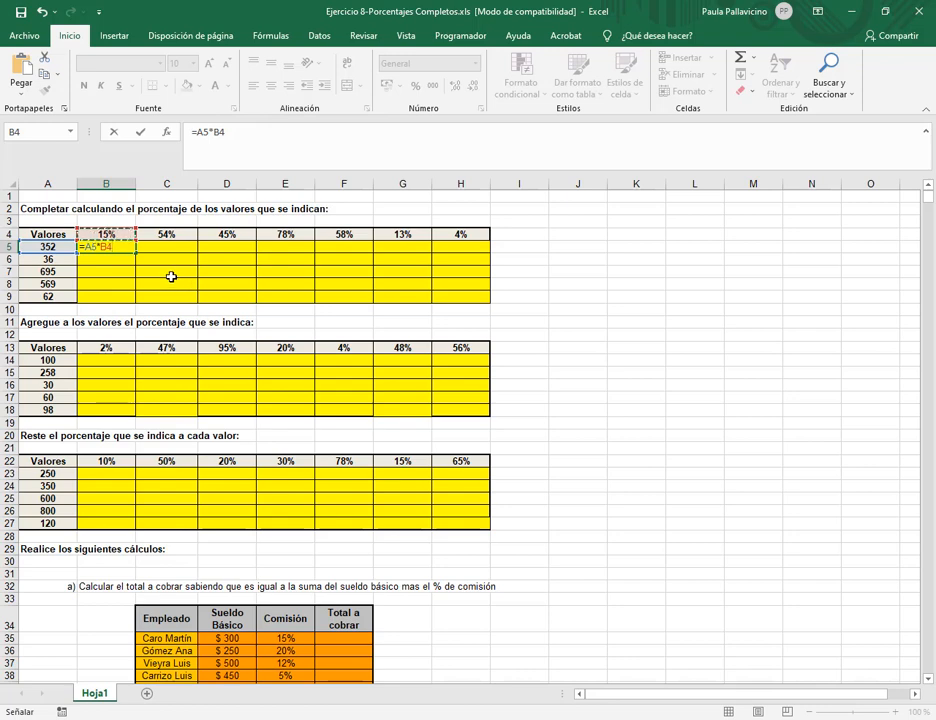
Convert the B5 formula to mixed references, locking column A and row 4, as =$A5*B$4
{"action": "left_click", "coordinate": [107, 247]}
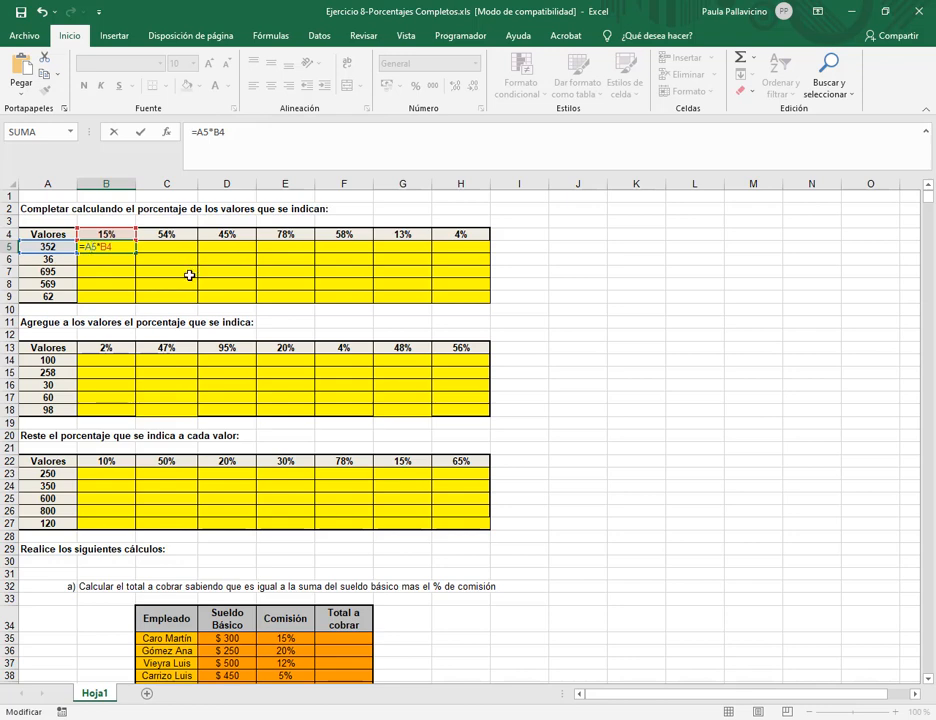
{"action": "key", "text": "F4"}
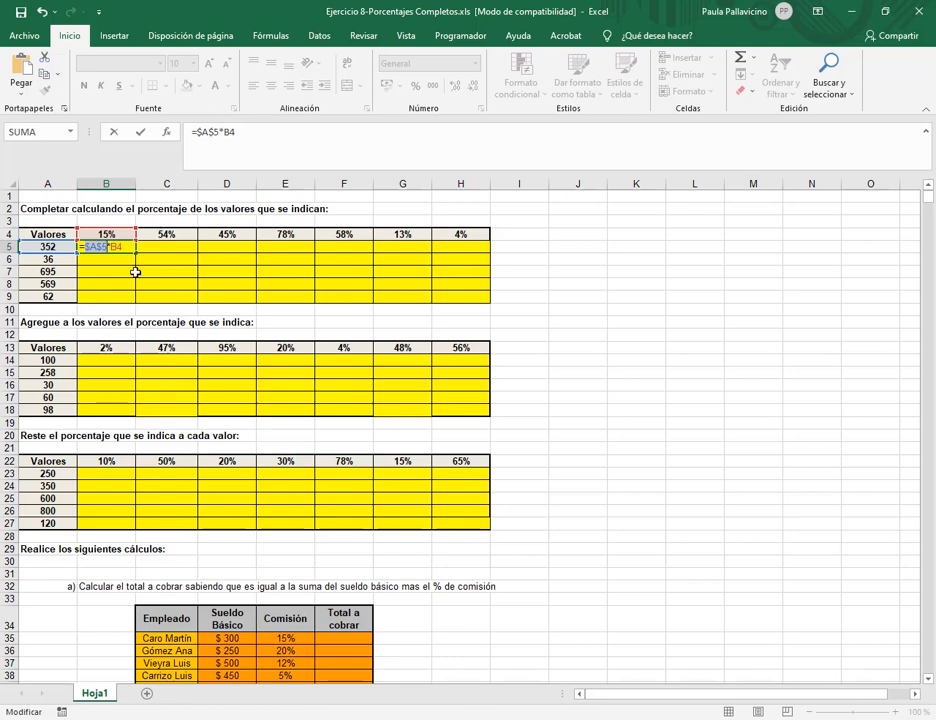
{"action": "key", "text": "F4"}
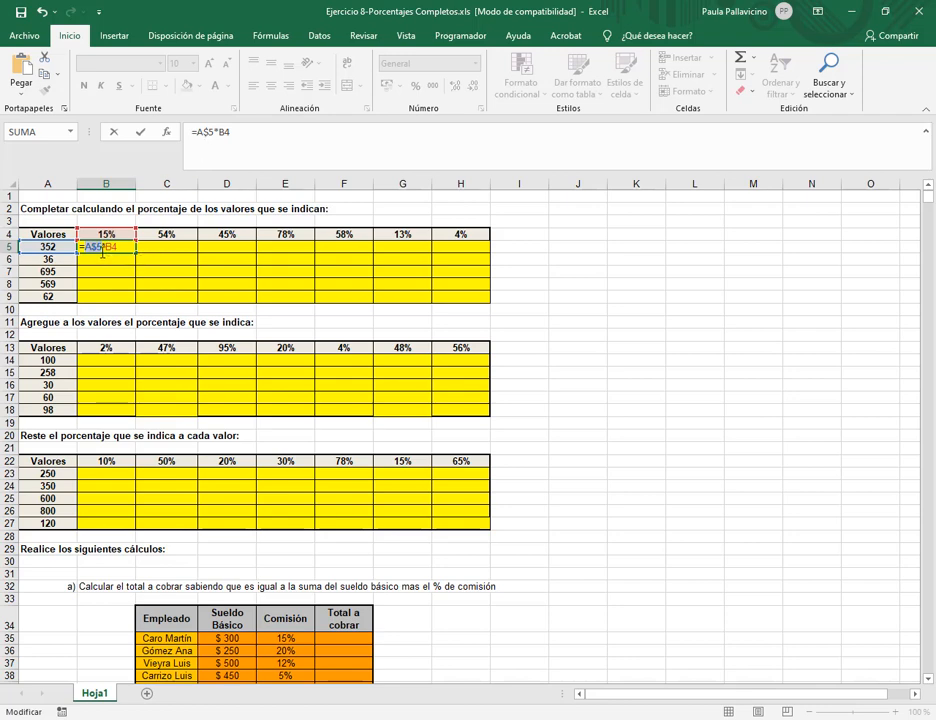
{"action": "key", "text": "F4"}
{"action": "key", "text": "F4"}
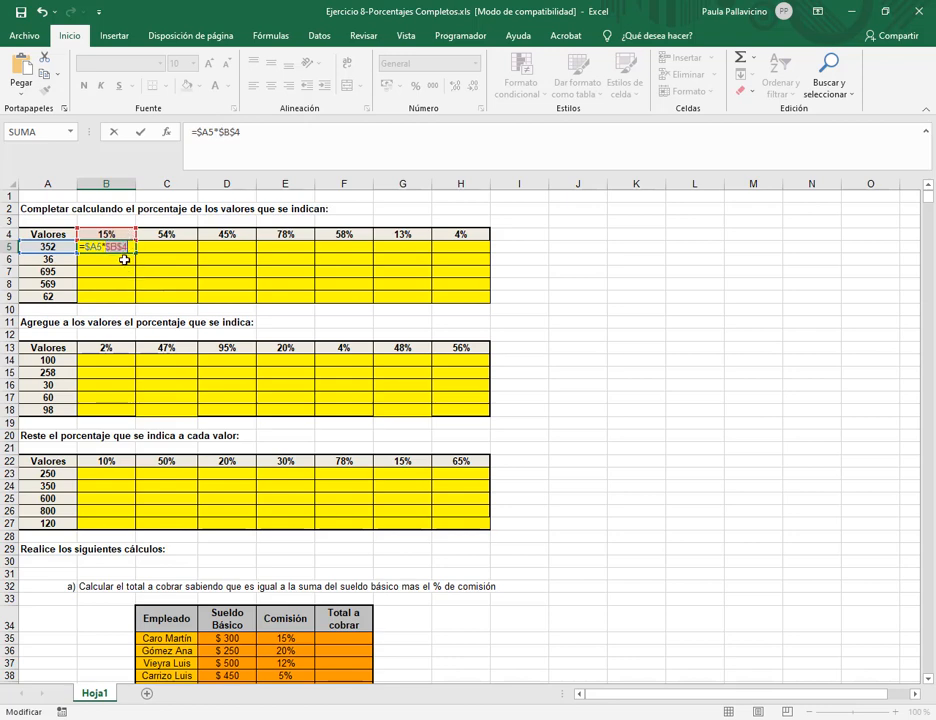
{"action": "key", "text": "F4"}
{"action": "key", "text": "Return"}
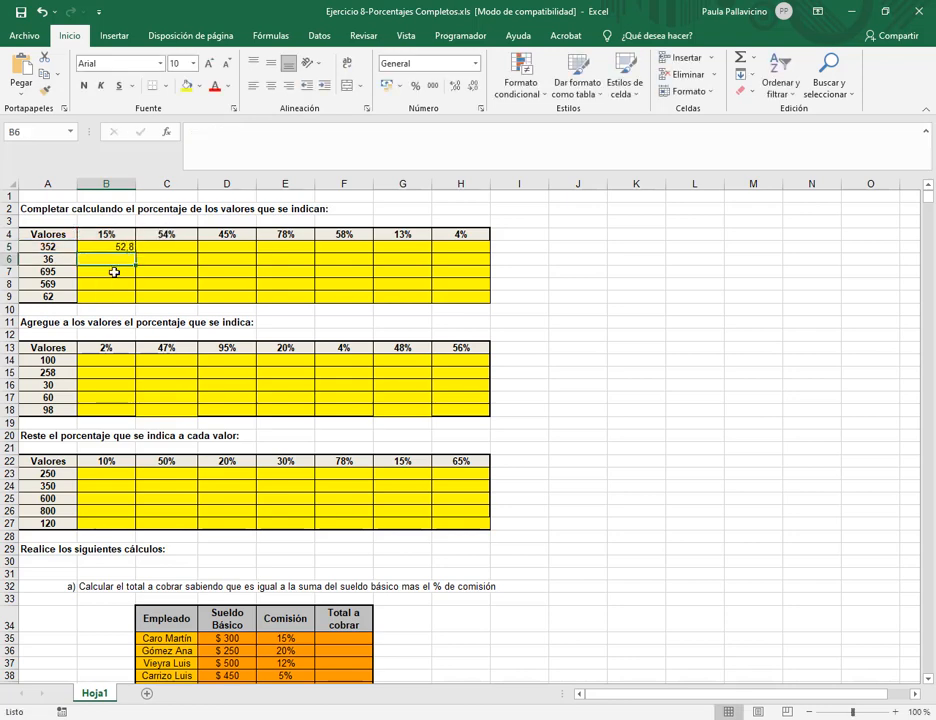
Fill the B5 formula down and across the whole first table, B5:H9
{"action": "left_click", "coordinate": [121, 246]}
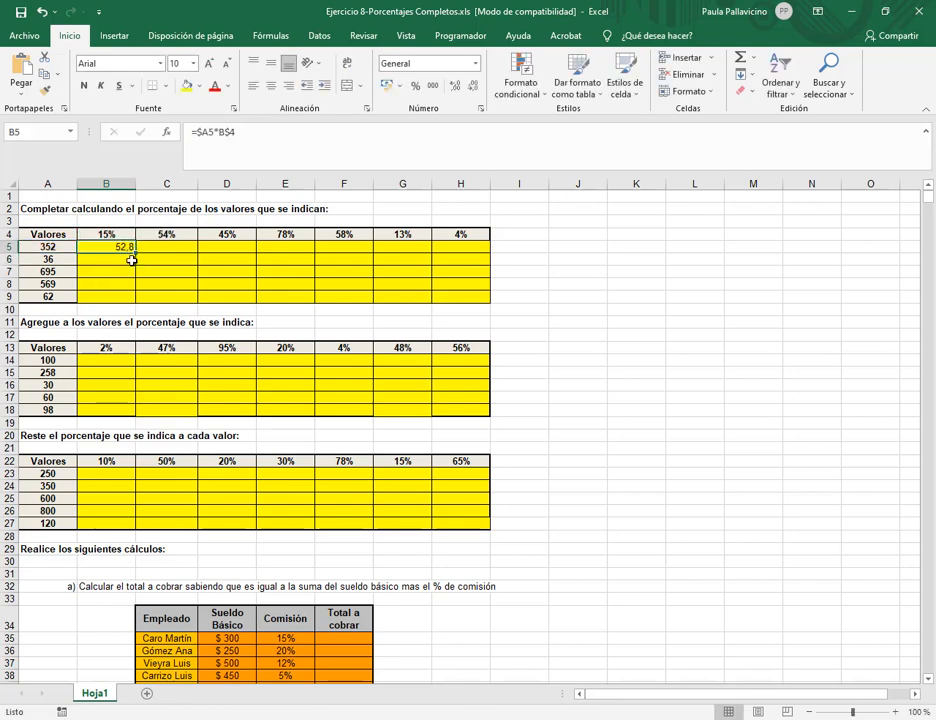
{"action": "left_click_drag", "start_coordinate": [137, 268], "coordinate": [480, 316]}
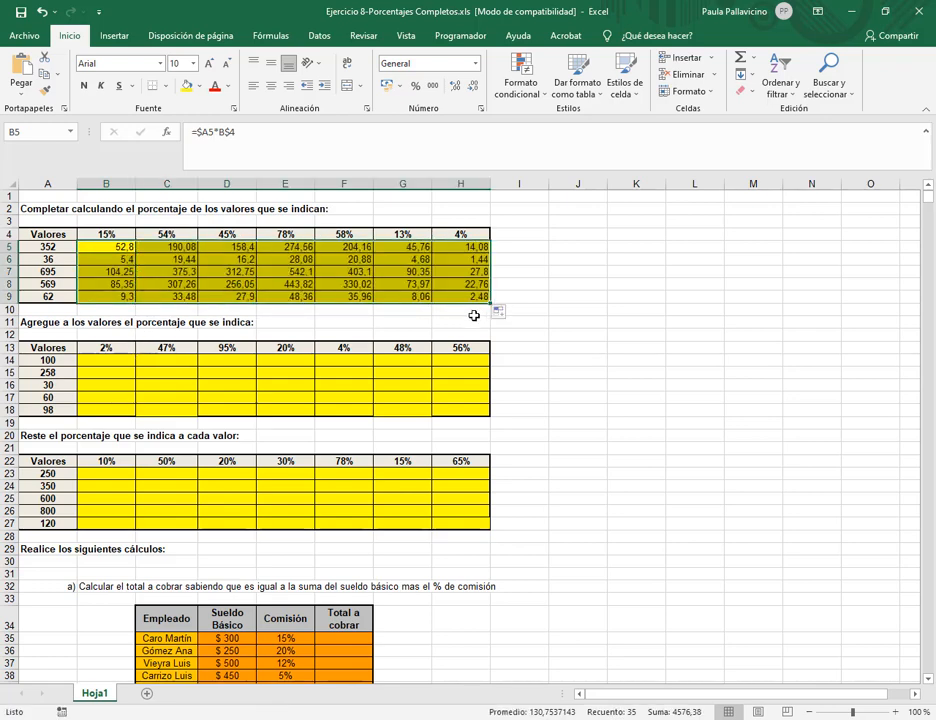
{"action": "left_click", "coordinate": [539, 261]}
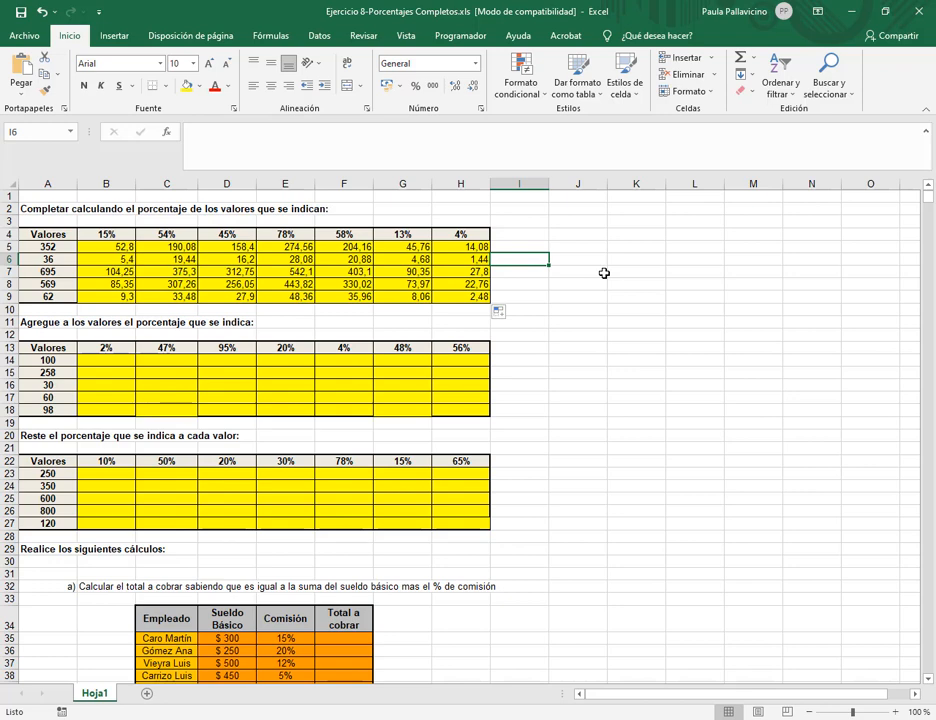
Check the 4% result for the value 569 by calculating =A8*H4 in J7
{"action": "left_click", "coordinate": [604, 273]}
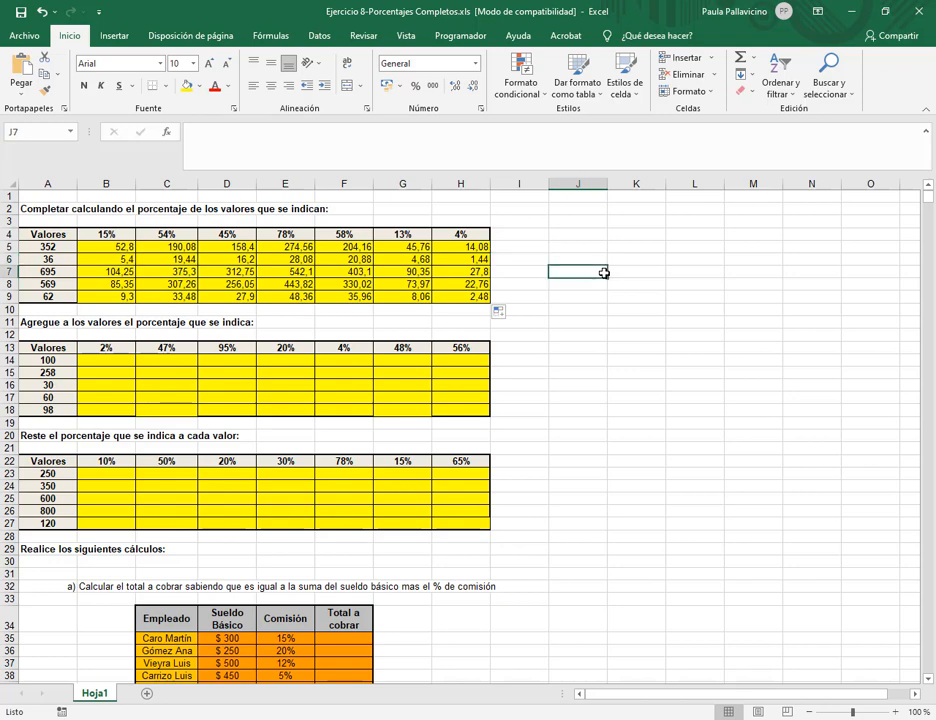
{"action": "type", "text": "="}
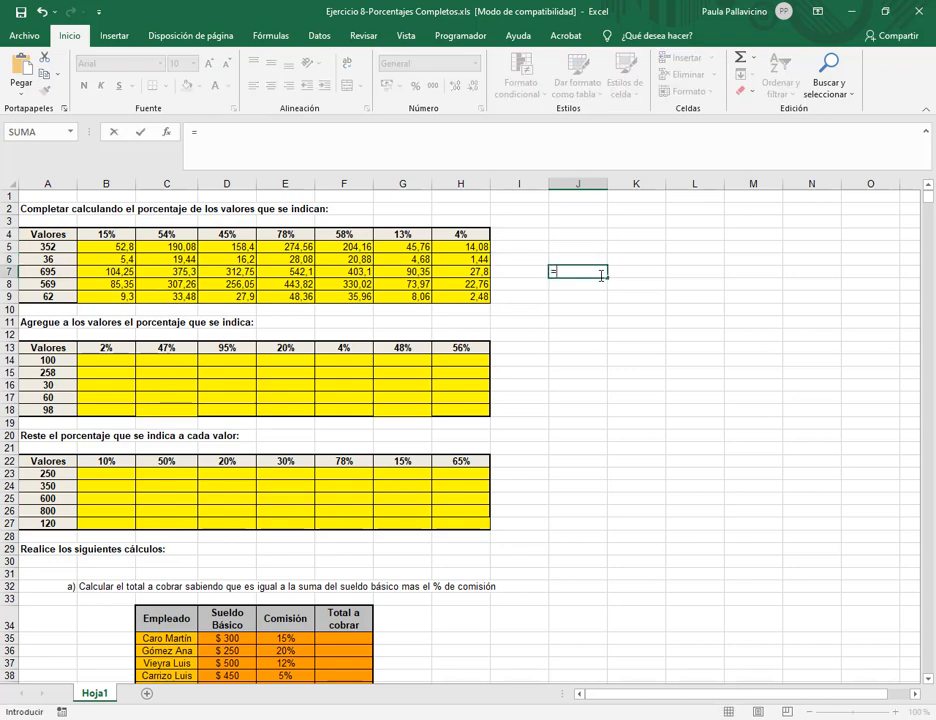
{"action": "left_click", "coordinate": [68, 285]}
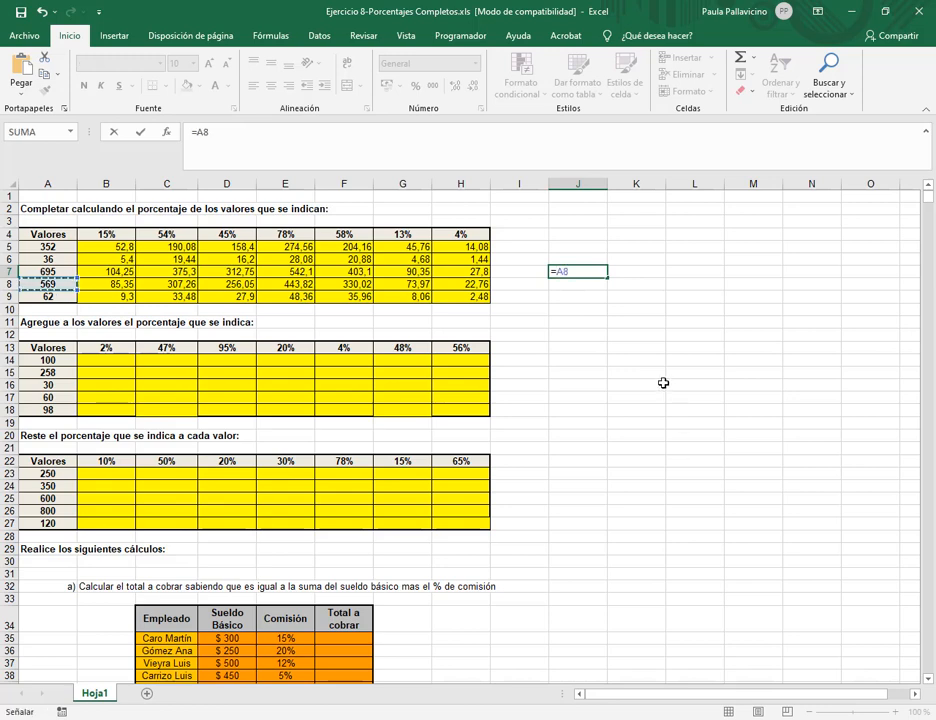
{"action": "type", "text": "*"}
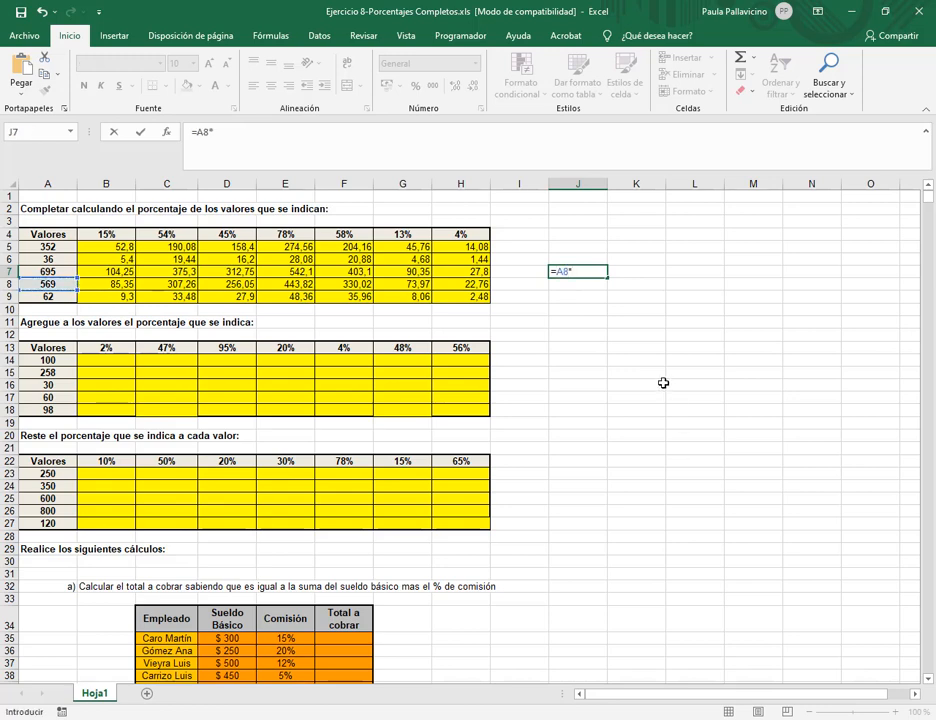
{"action": "left_click", "coordinate": [469, 233]}
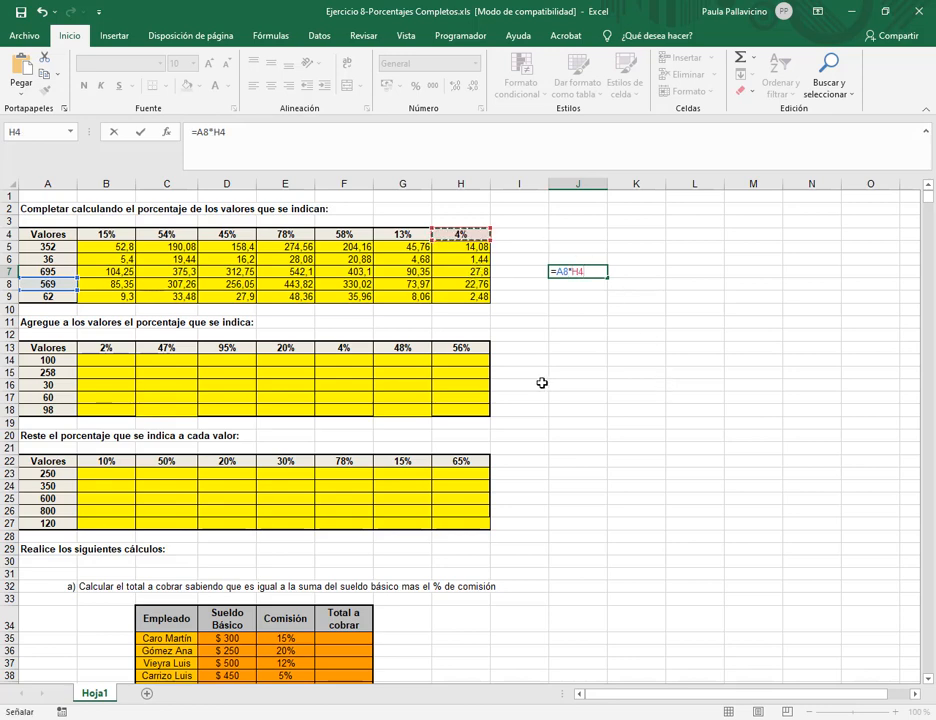
{"action": "key", "text": "Return"}
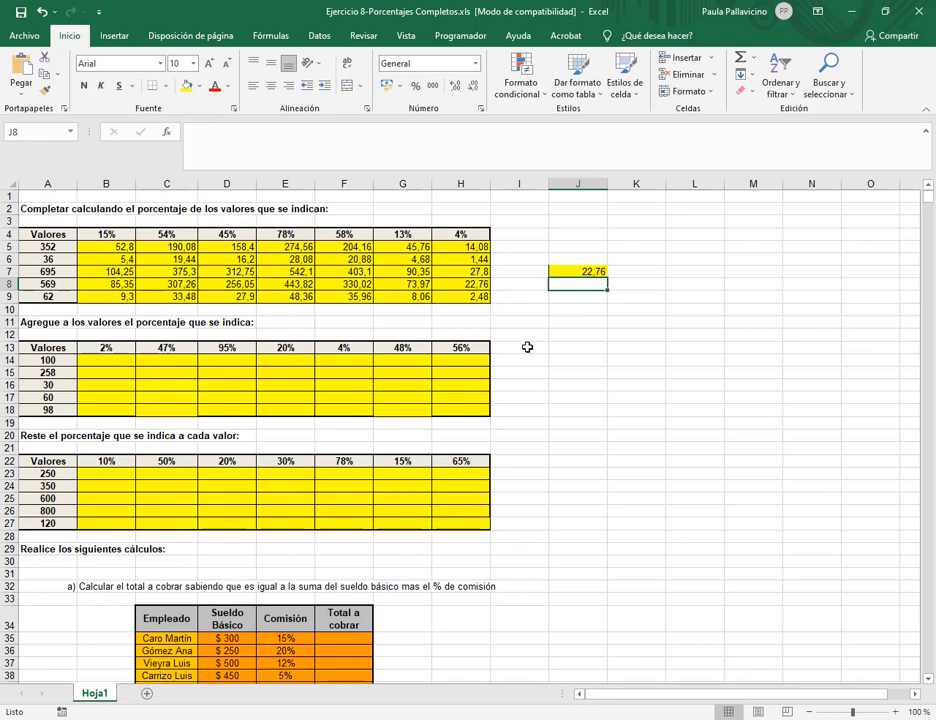
Check the 78% result for the value 695 by replacing the J7 formula with =A7*E4
{"action": "left_click", "coordinate": [589, 272]}
{"action": "type", "text": "="}
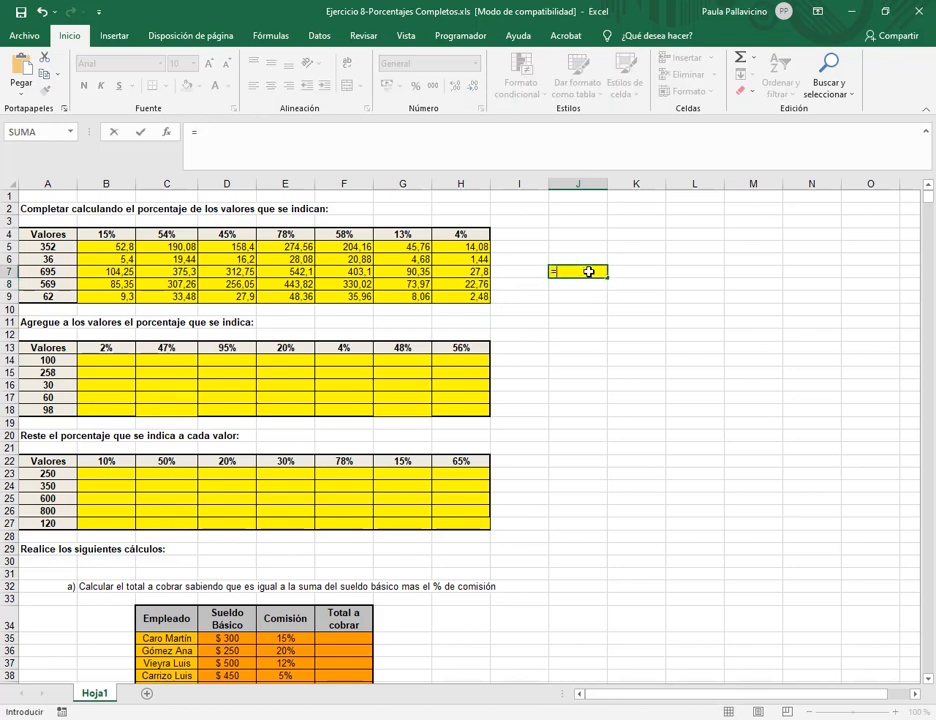
{"action": "left_click", "coordinate": [68, 270]}
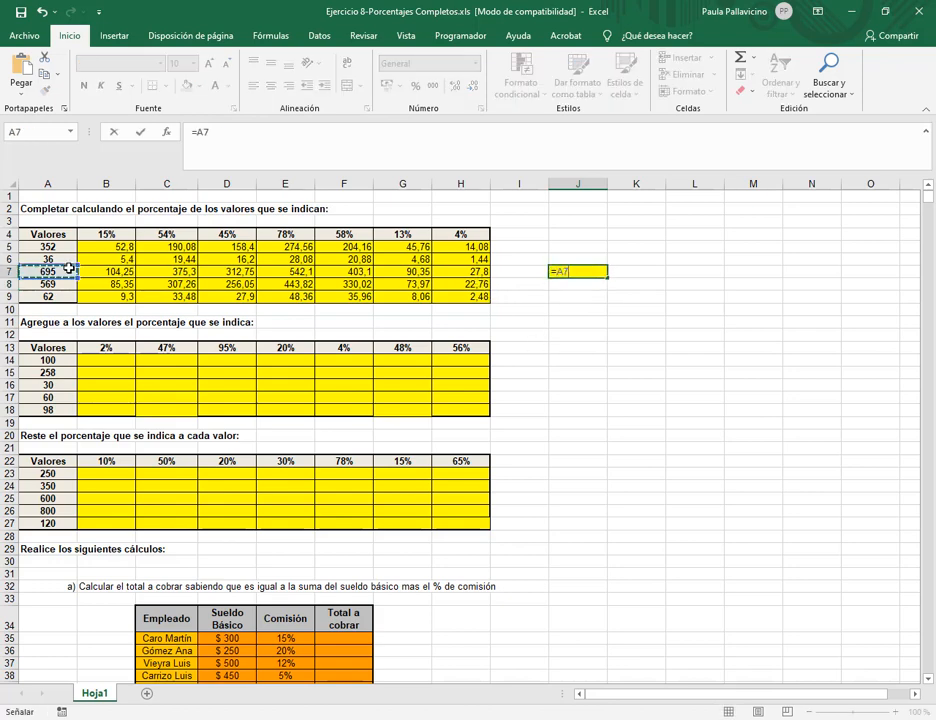
{"action": "type", "text": "*"}
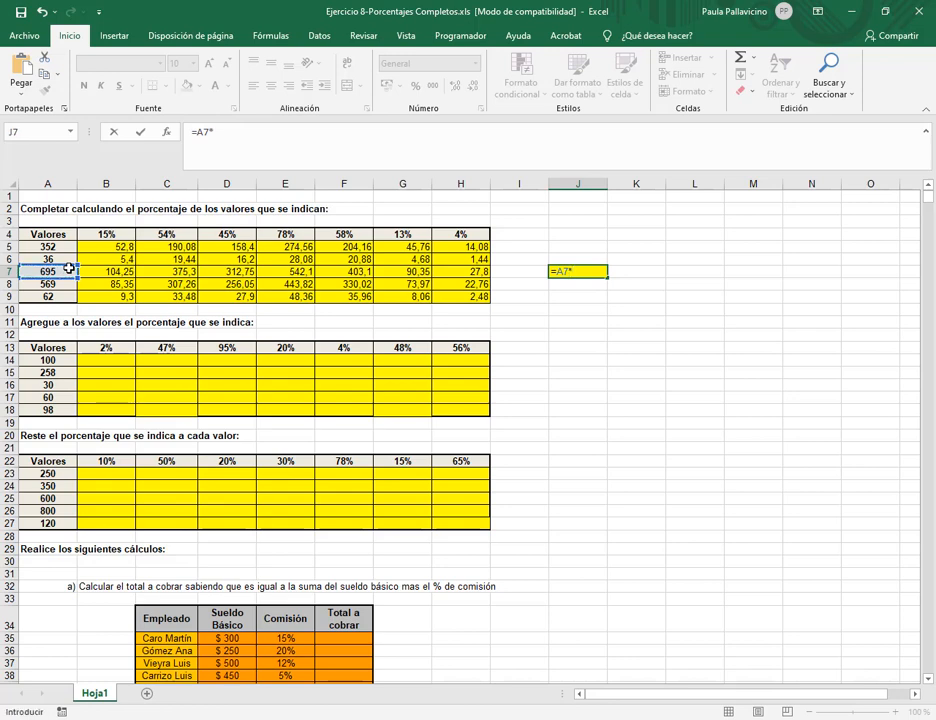
{"action": "left_click", "coordinate": [287, 234]}
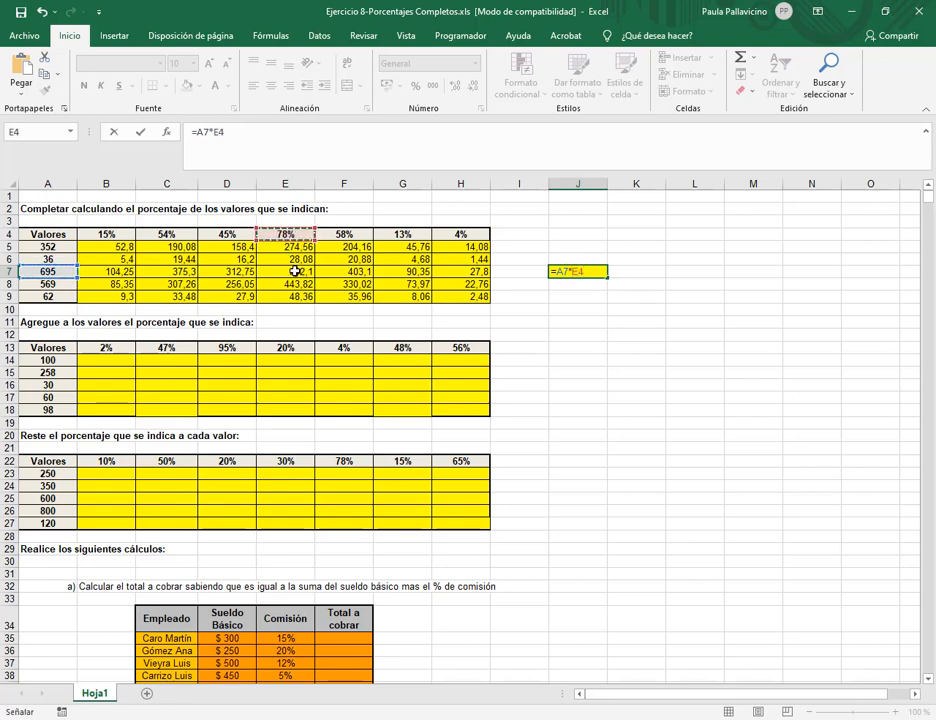
{"action": "key", "text": "Return"}
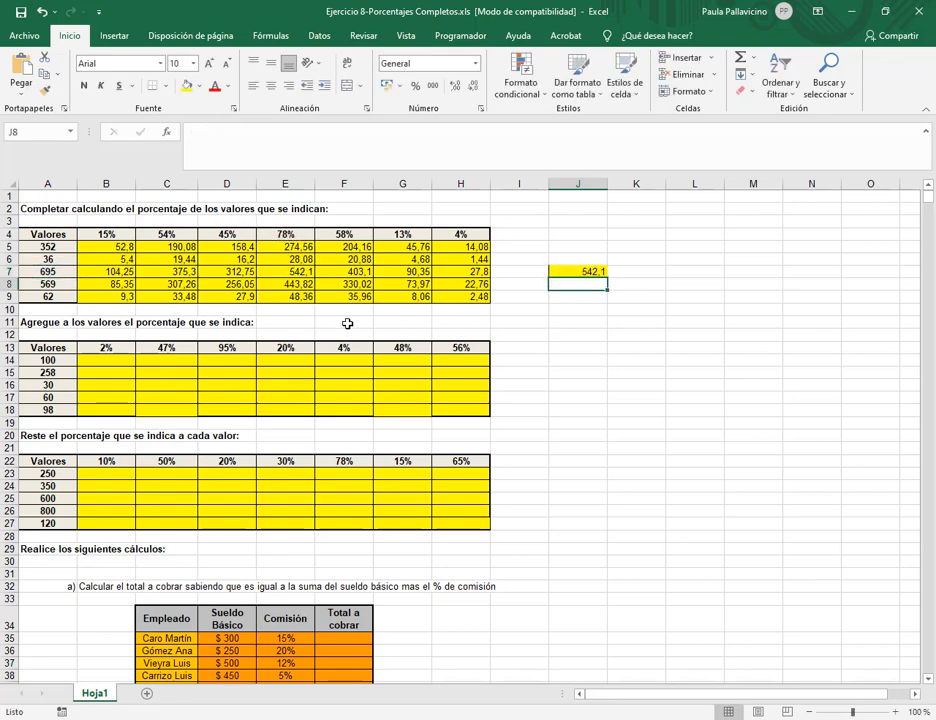
Clear both the contents and the formatting of the test cell J7
{"action": "left_click", "coordinate": [595, 272]}
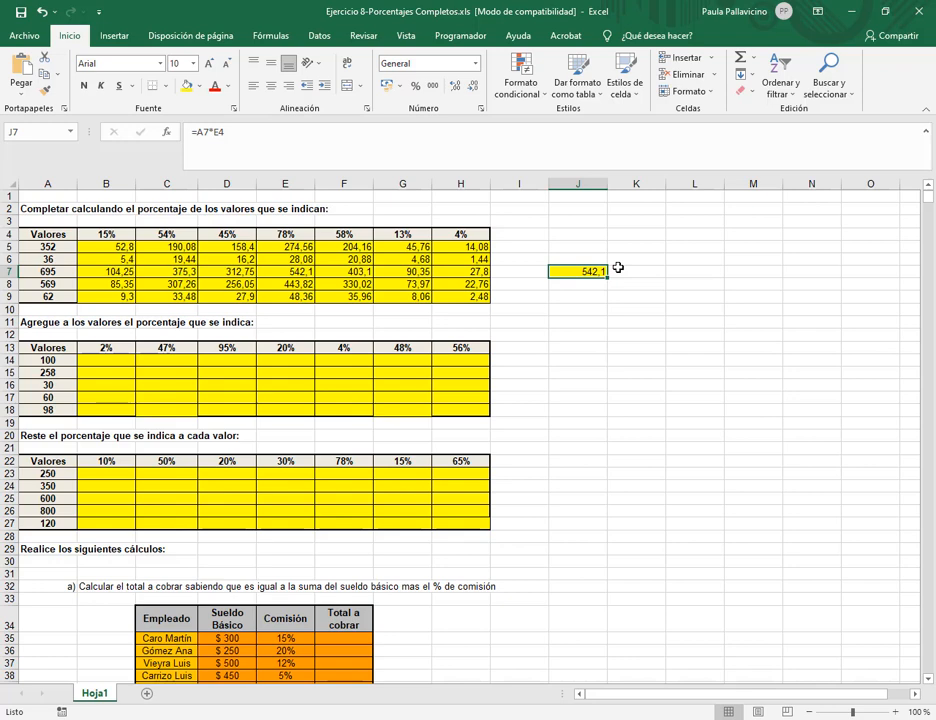
{"action": "left_click", "coordinate": [745, 91]}
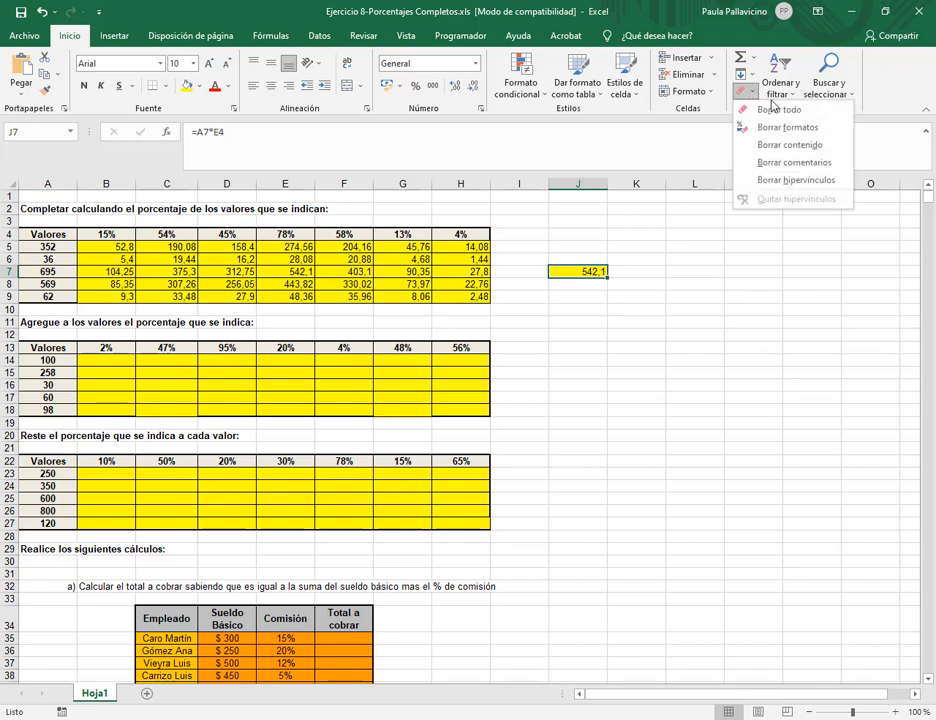
{"action": "left_click", "coordinate": [775, 109]}
{"action": "left_click", "coordinate": [705, 310]}
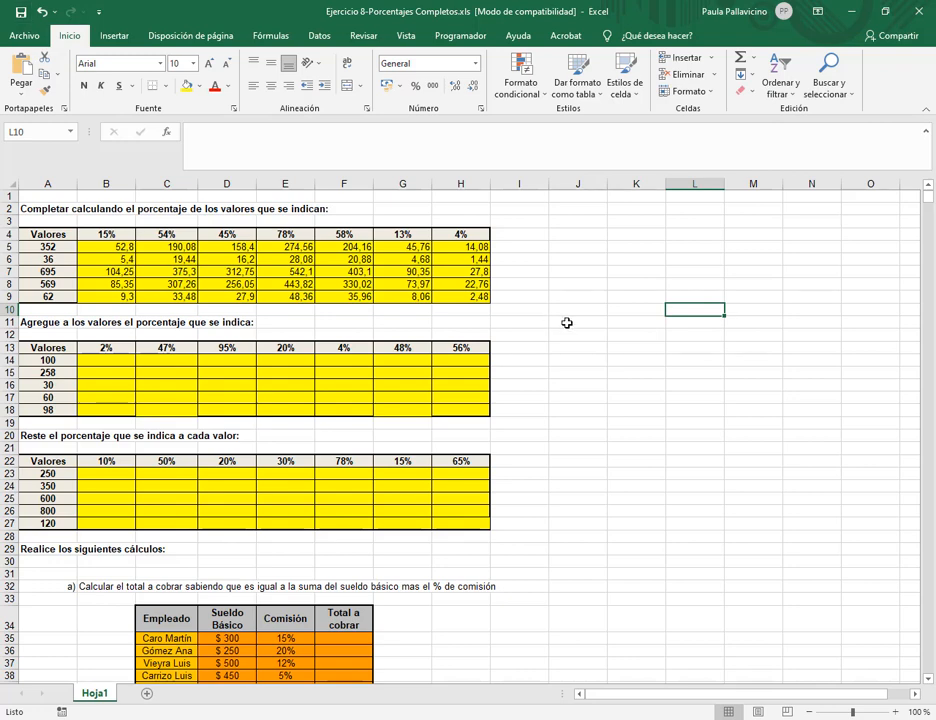
Enter the formula =A14+B13 in B14 to try adding the 2% directly to the value 100
{"action": "left_click", "coordinate": [106, 360]}
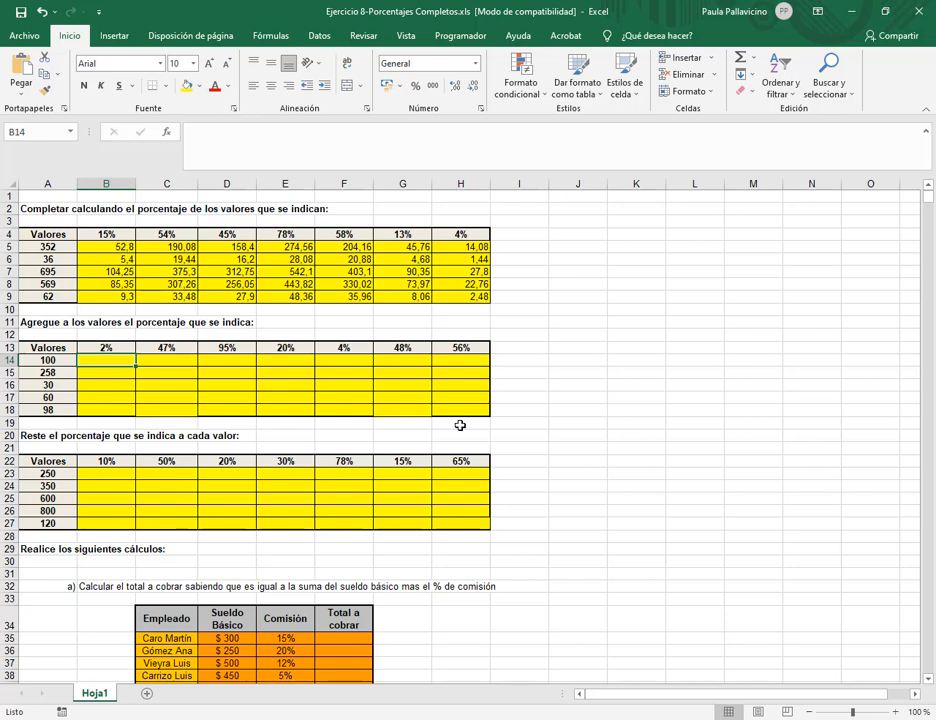
{"action": "type", "text": "="}
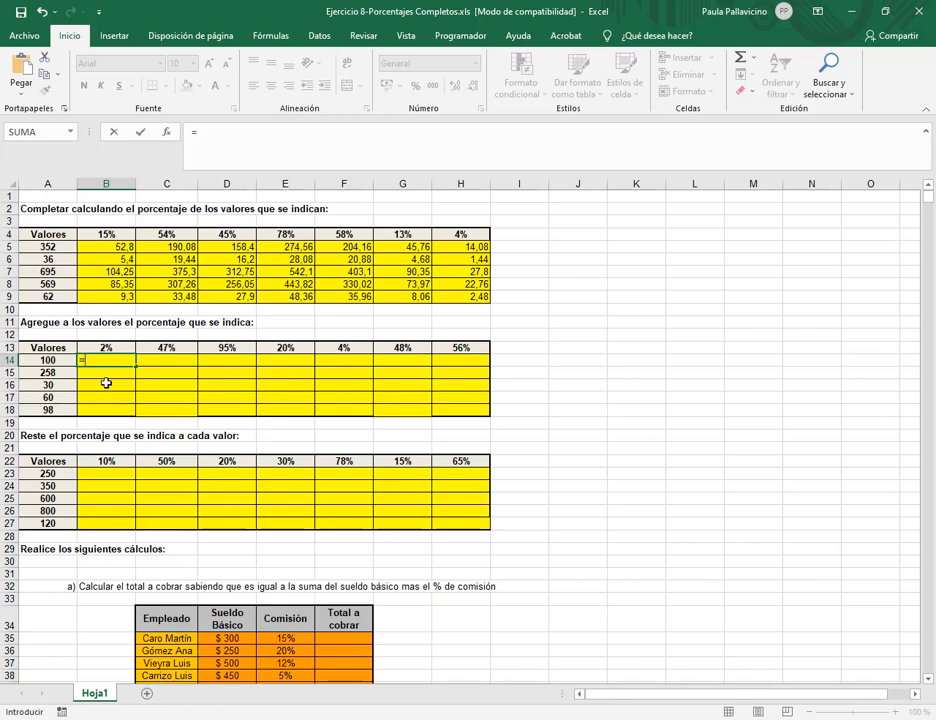
{"action": "left_click", "coordinate": [46, 360]}
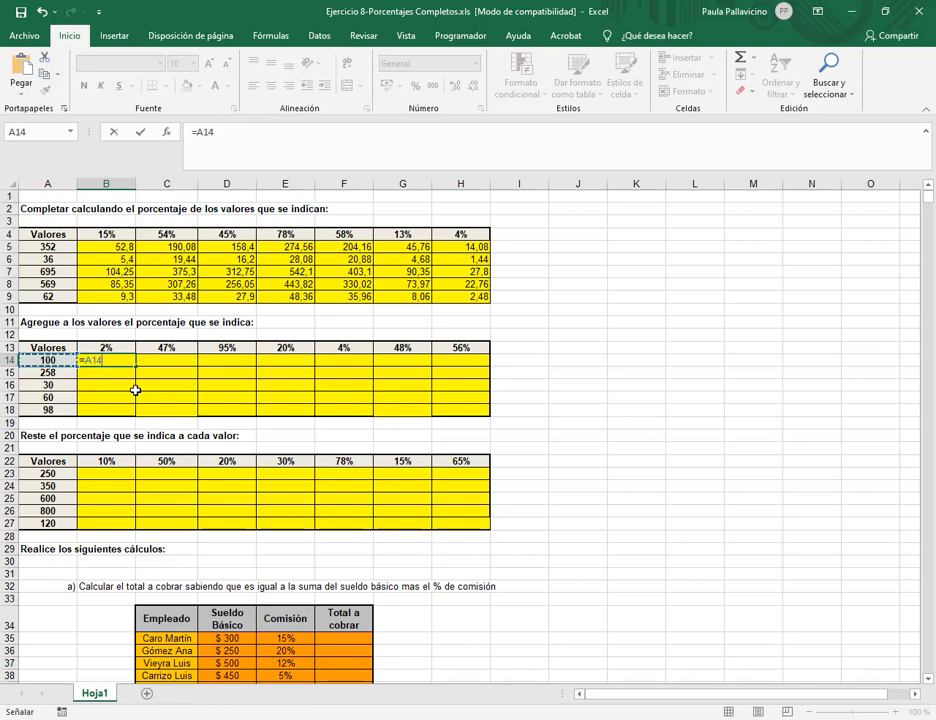
{"action": "type", "text": "+"}
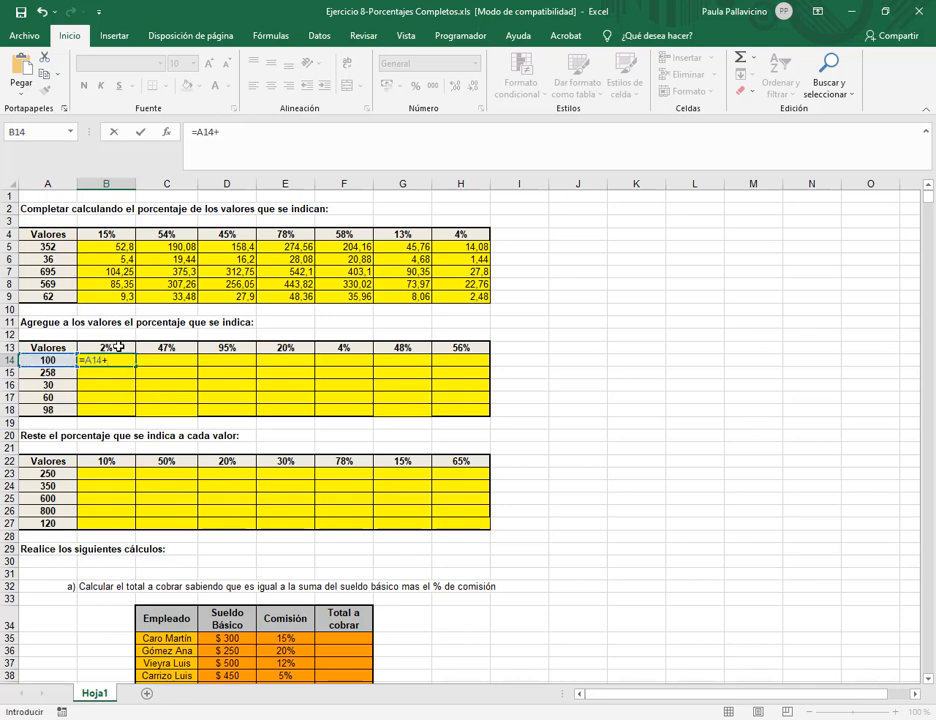
{"action": "left_click", "coordinate": [110, 348]}
{"action": "key", "text": "Return"}
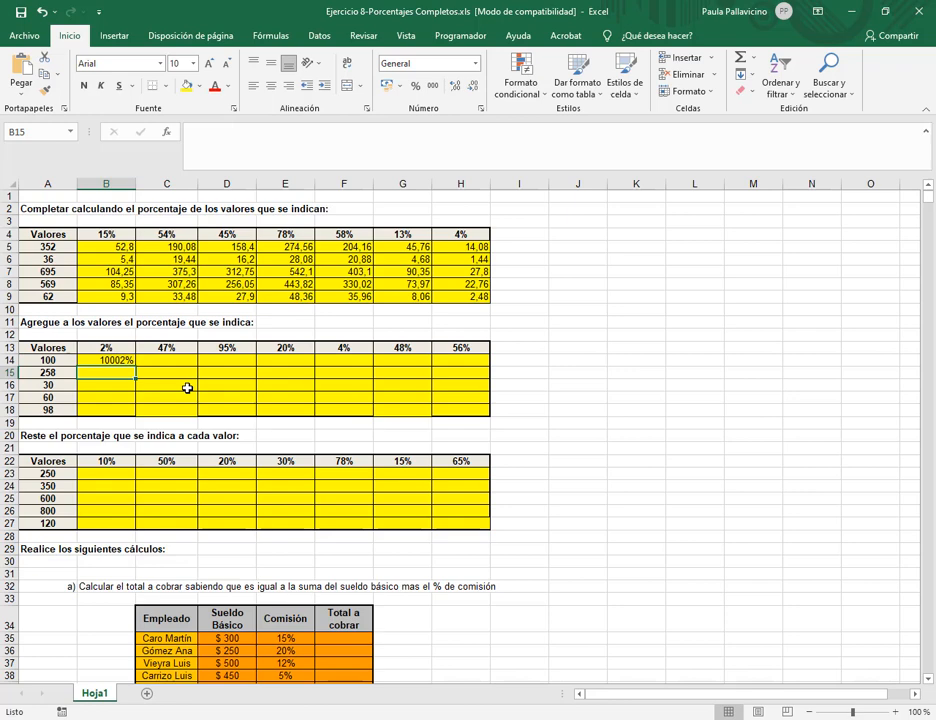
Inspect the contents of A14 and B13, and change the number format of B13 to Número
{"action": "left_click", "coordinate": [105, 349]}
{"action": "left_click", "coordinate": [50, 361]}
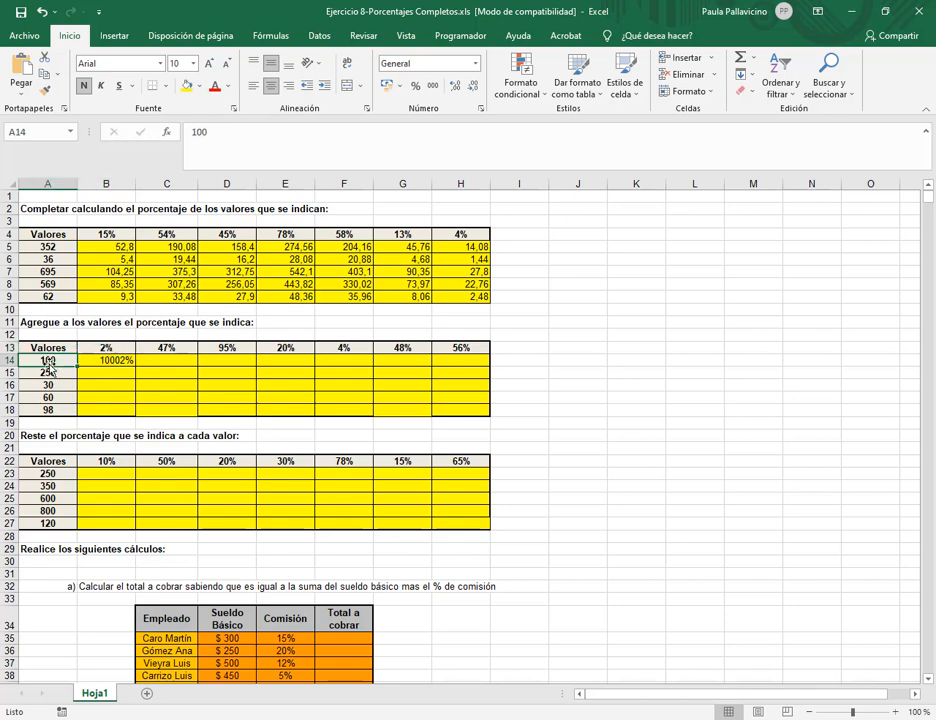
{"action": "left_click", "coordinate": [104, 348]}
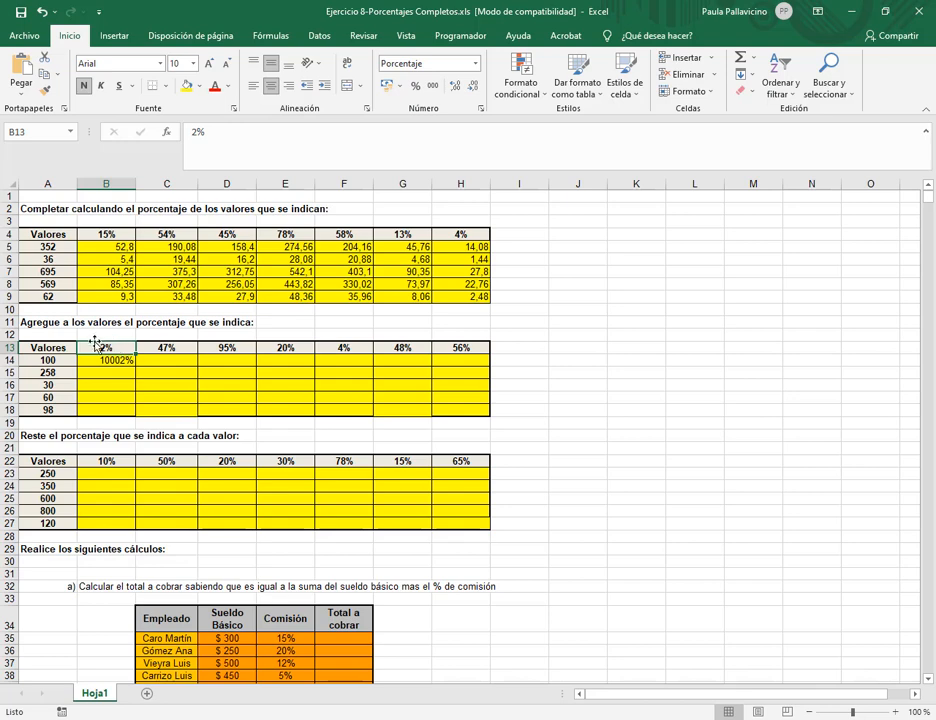
{"action": "left_click", "coordinate": [475, 63]}
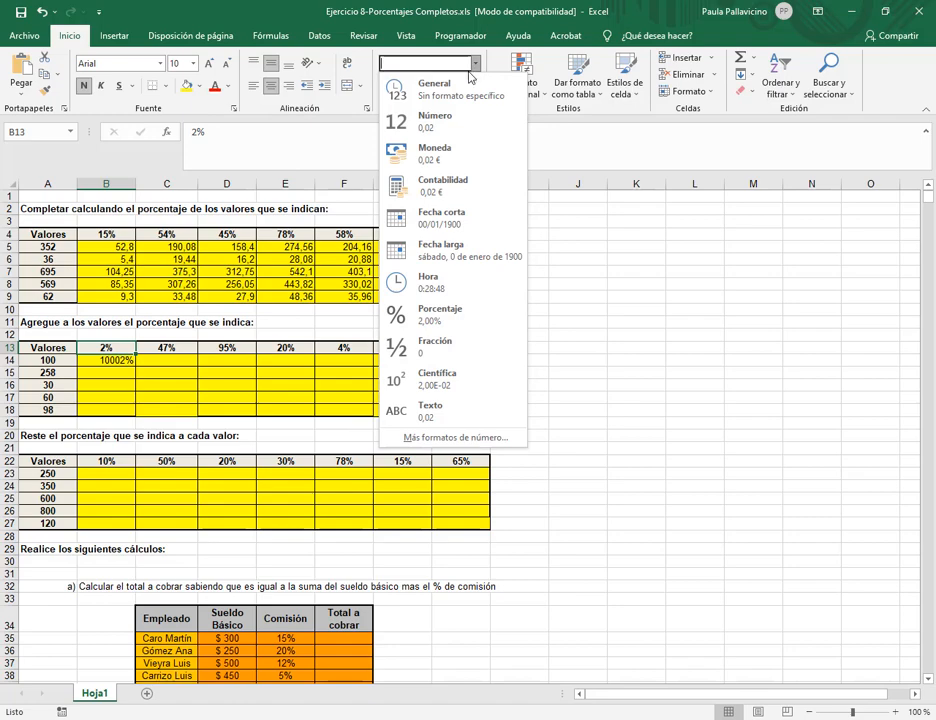
{"action": "left_click", "coordinate": [449, 127]}
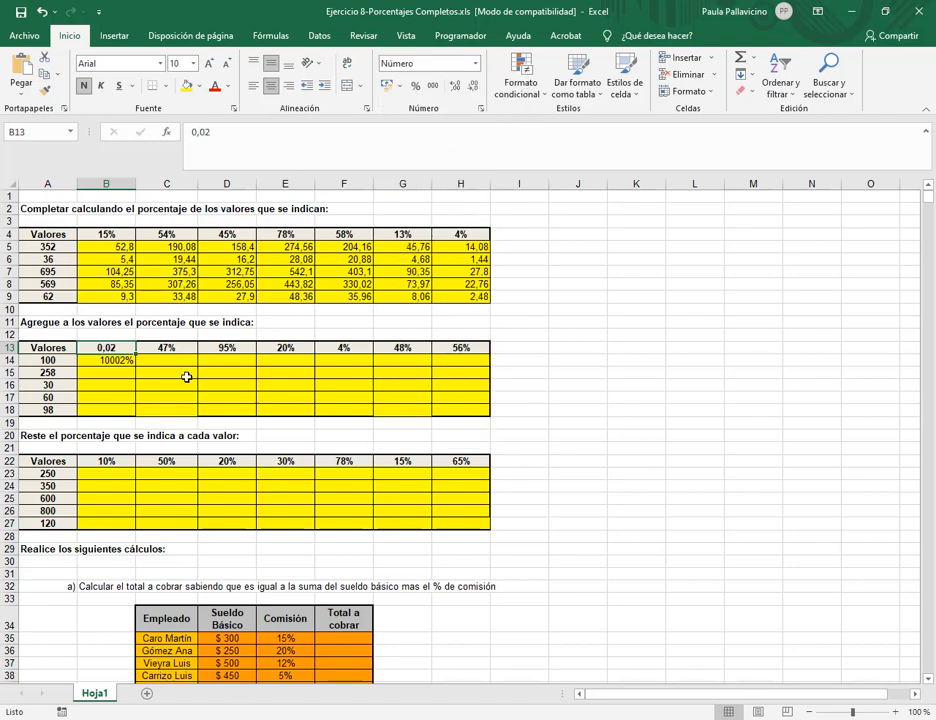
Change the number format of the B14 result to Número
{"action": "left_click", "coordinate": [112, 364]}
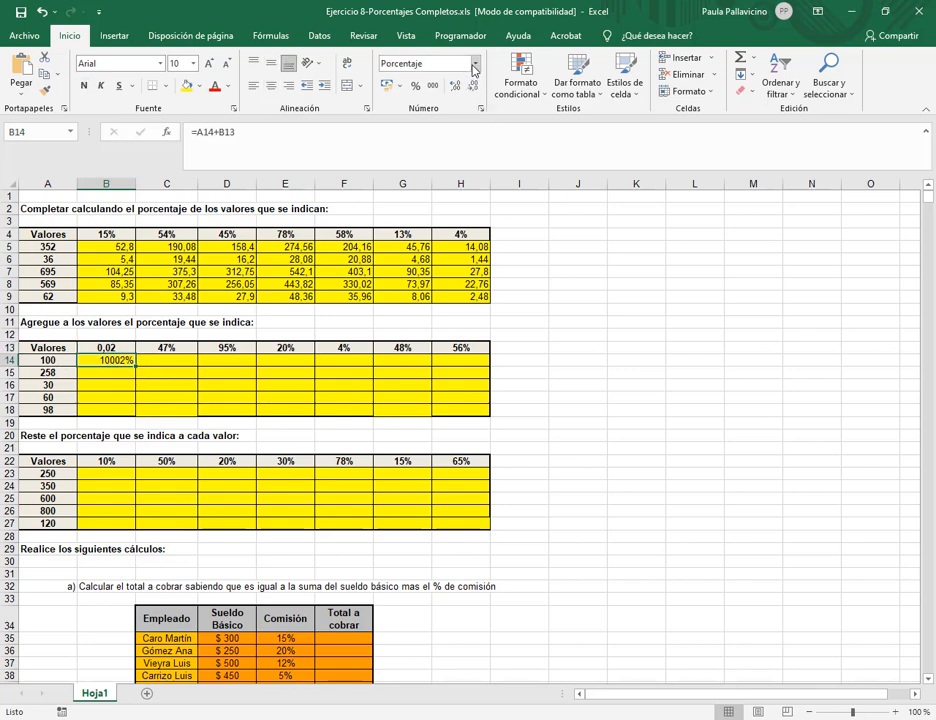
{"action": "left_click", "coordinate": [475, 63]}
{"action": "left_click", "coordinate": [449, 122]}
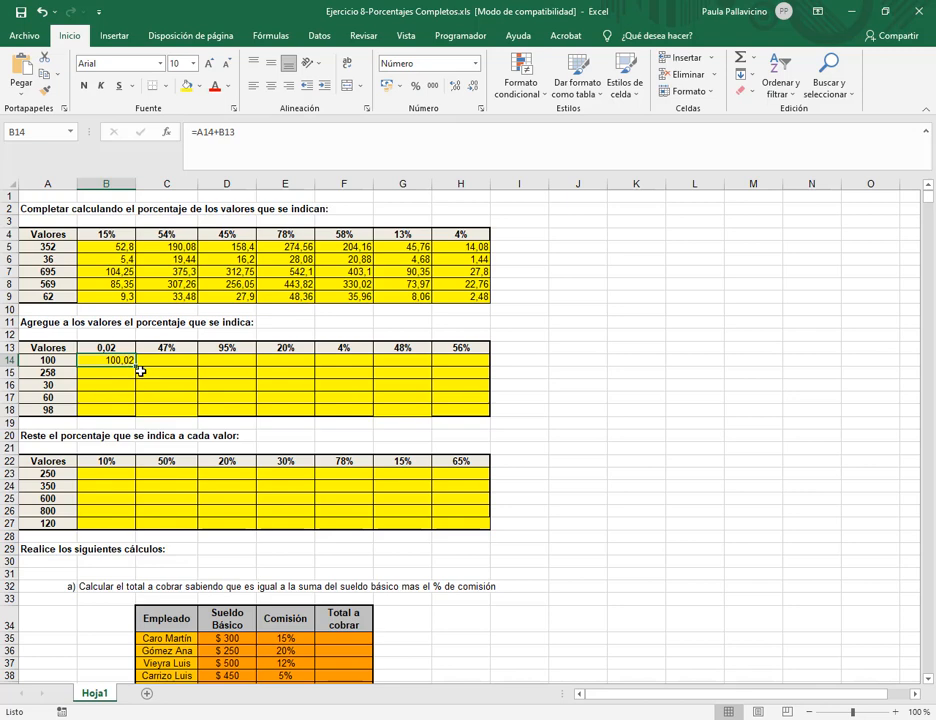
Undo the number format changes in B14 and B13 and the addition formula entered in B14
{"action": "left_click", "coordinate": [43, 14]}
{"action": "left_click", "coordinate": [43, 14]}
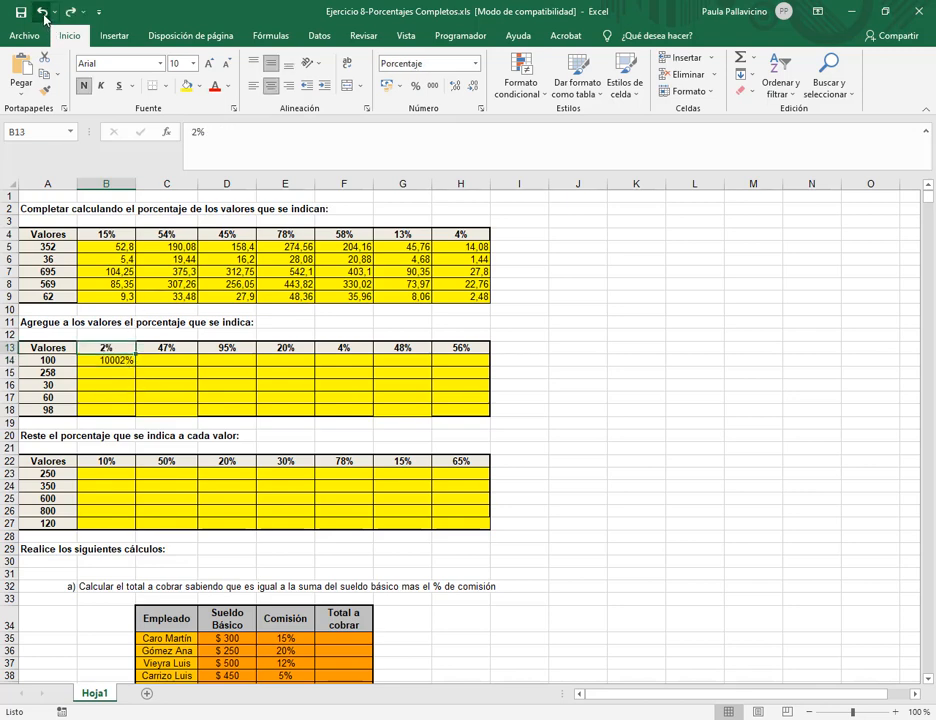
{"action": "left_click", "coordinate": [116, 360]}
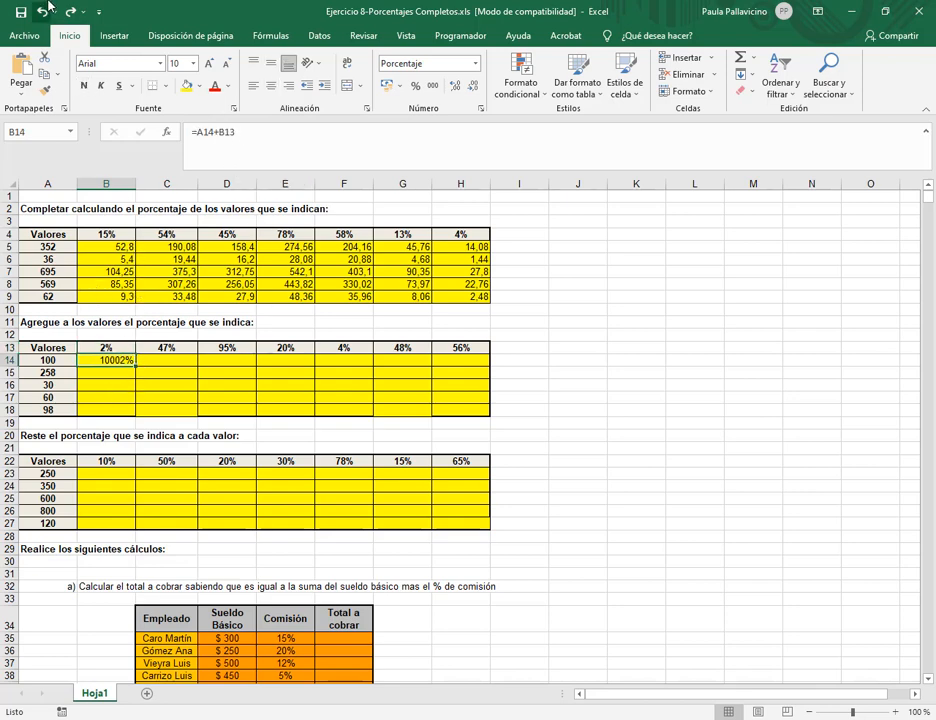
{"action": "left_click", "coordinate": [43, 14]}
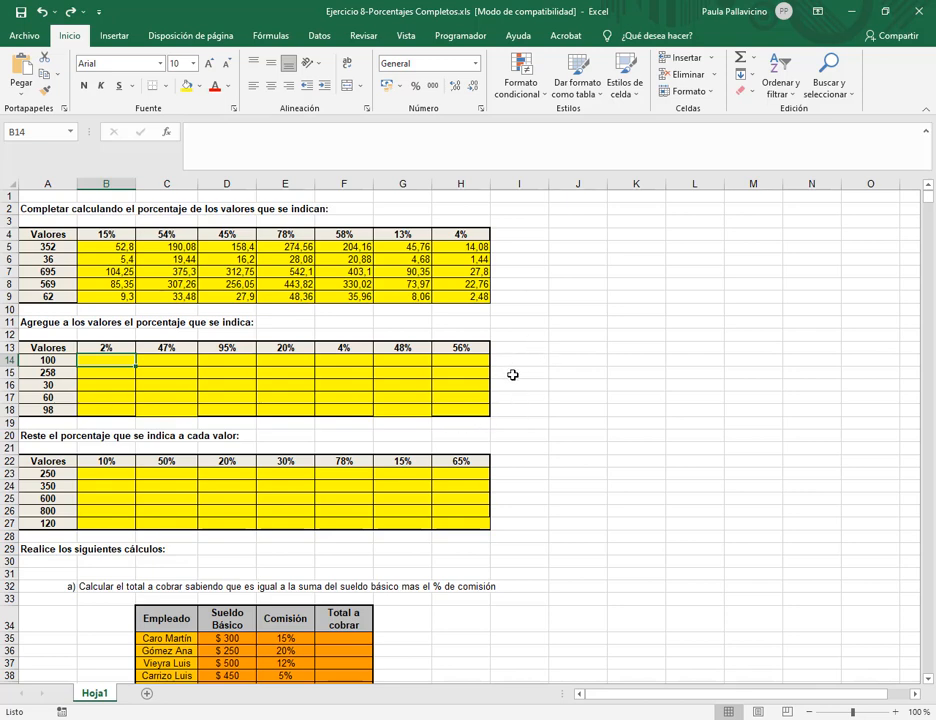
Enter the formula =A14*B13 in B14 to calculate only the 2% of the value 100
{"action": "type", "text": "="}
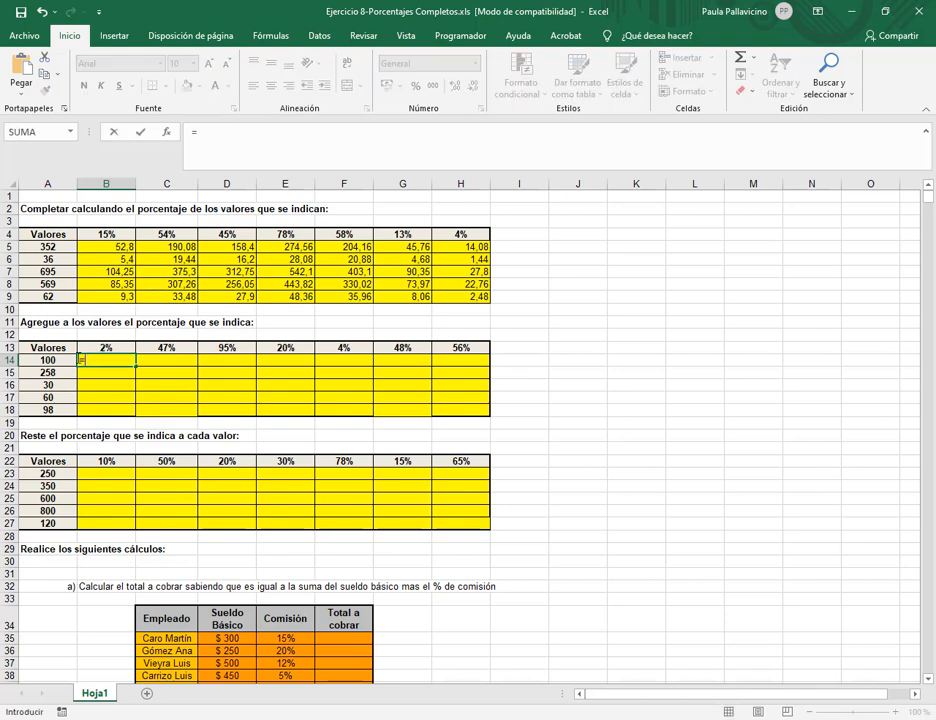
{"action": "left_click", "coordinate": [48, 362]}
{"action": "type", "text": "*"}
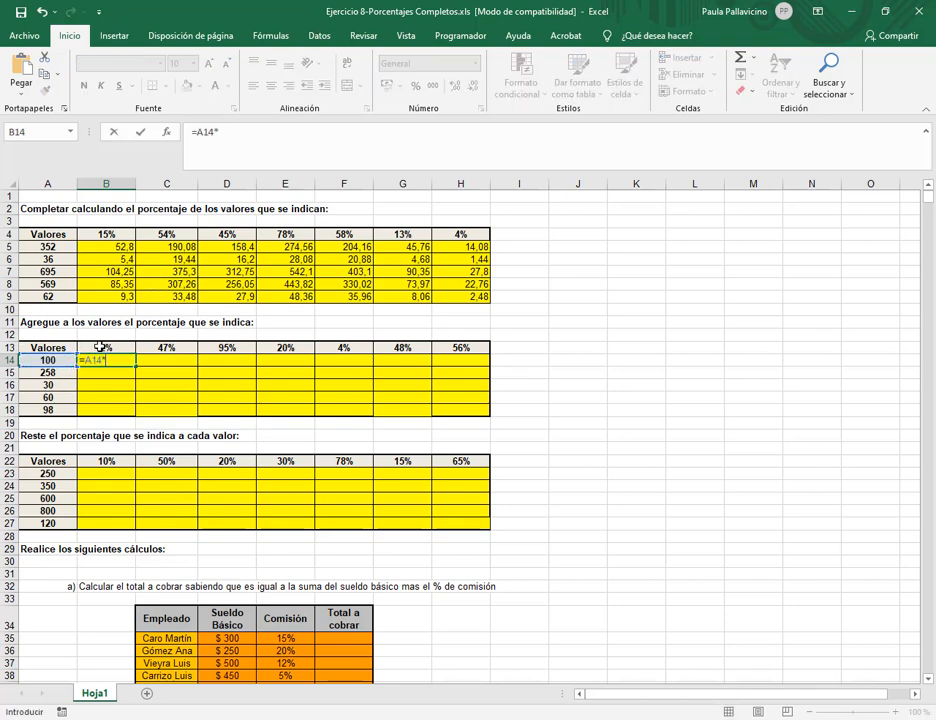
{"action": "left_click", "coordinate": [106, 347]}
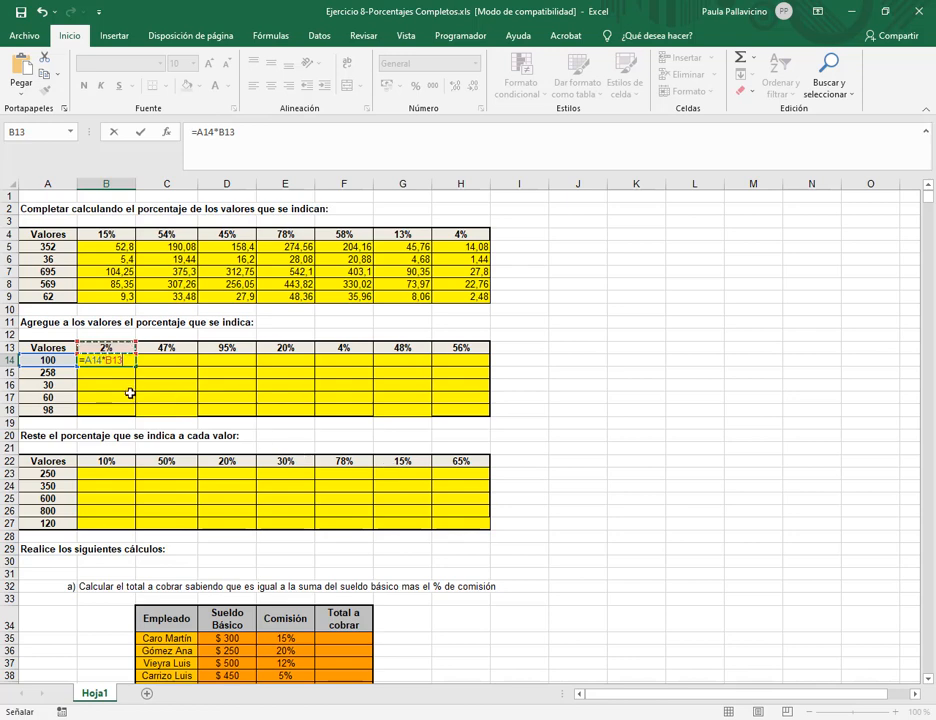
{"action": "key", "text": "Return"}
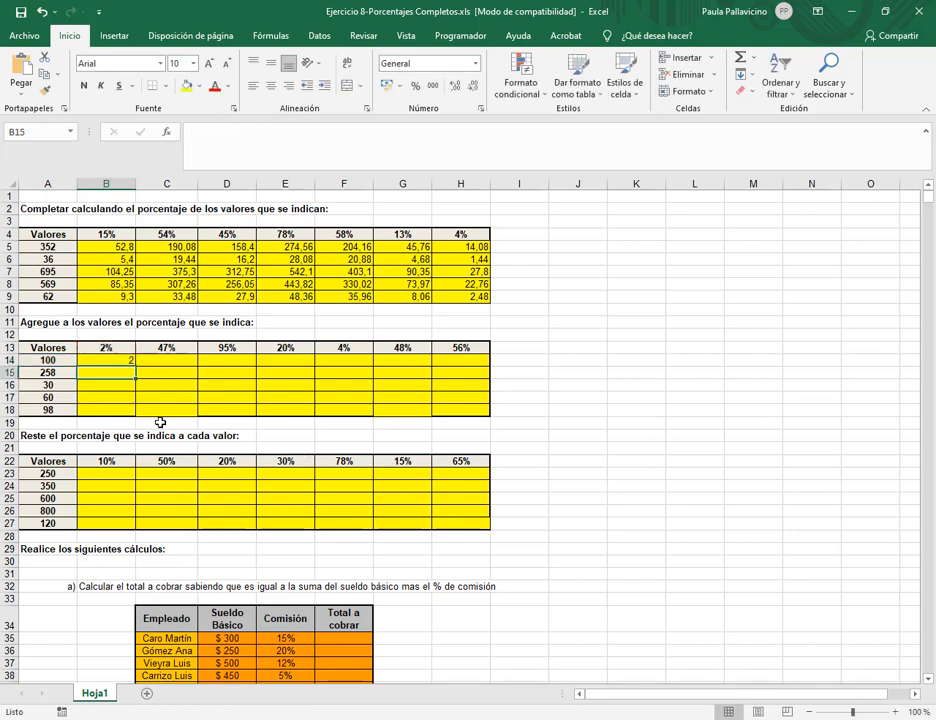
Inspect the multiplication formula in B14, leave it unedited and delete the cell's contents
{"action": "left_click", "coordinate": [117, 359]}
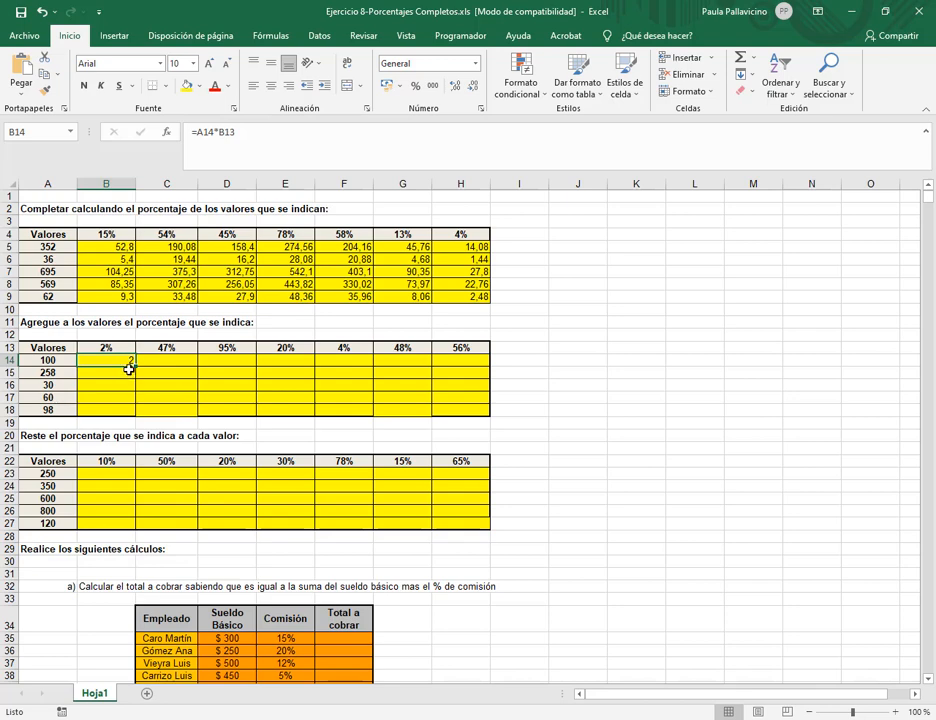
{"action": "left_click", "coordinate": [238, 140]}
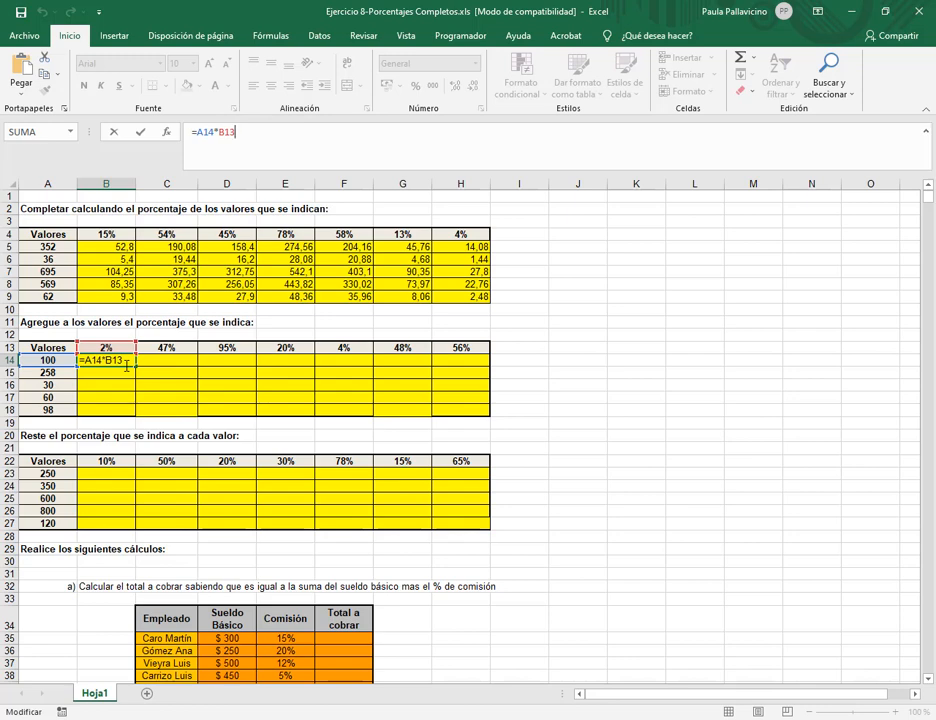
{"action": "key", "text": "Escape"}
{"action": "key", "text": "Delete"}
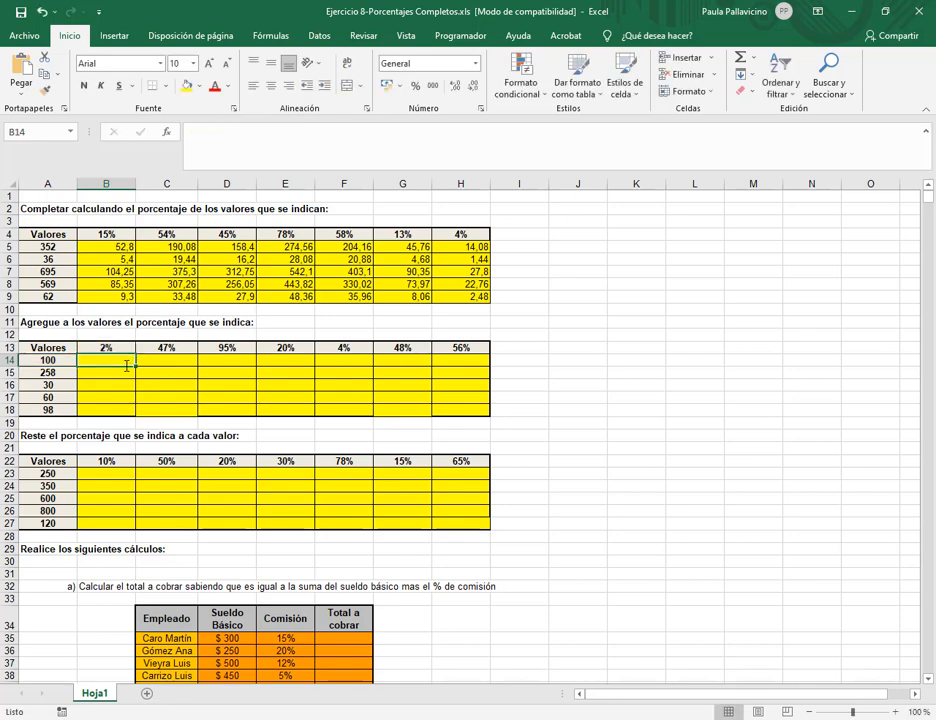
Write the formula =A14+(A14*B13) in B14 to add the 2% to the value 100
{"action": "type", "text": "="}
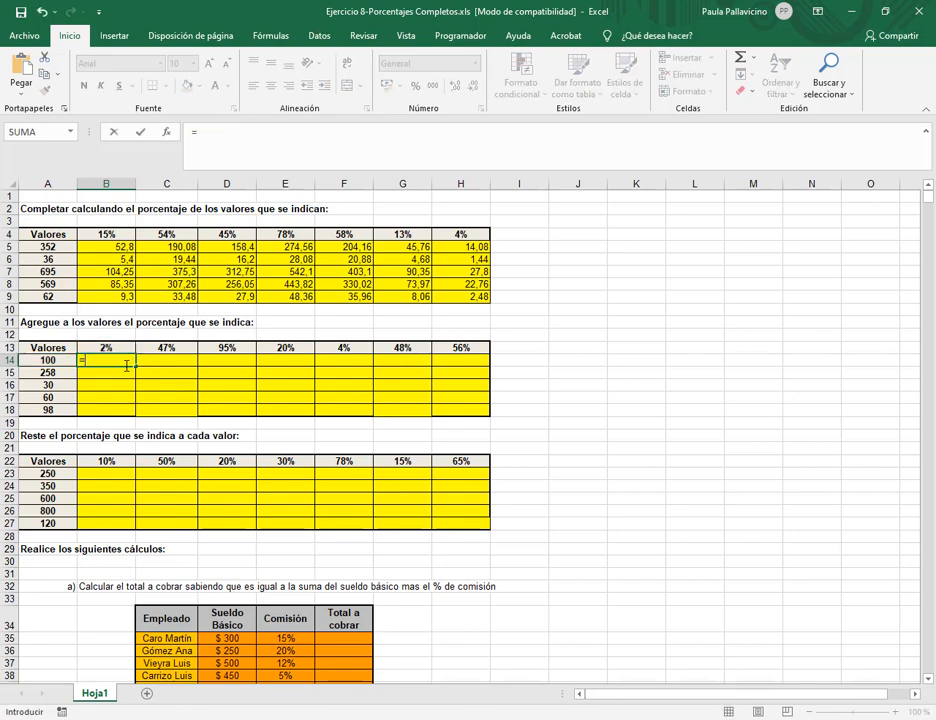
{"action": "left_click", "coordinate": [57, 362]}
{"action": "type", "text": "+"}
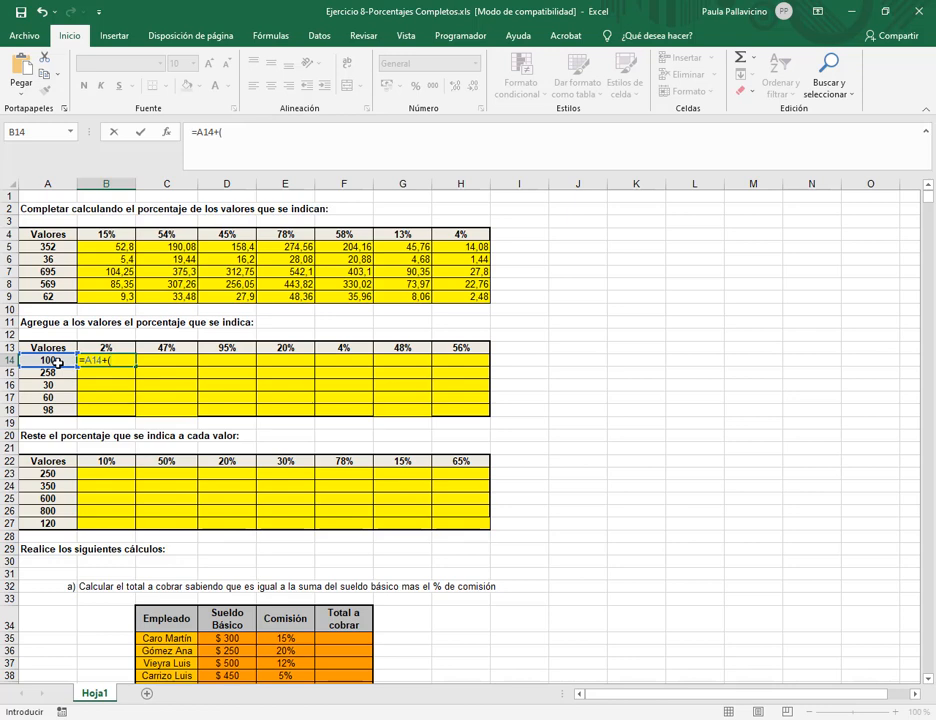
{"action": "type", "text": "("}
{"action": "left_click", "coordinate": [57, 362]}
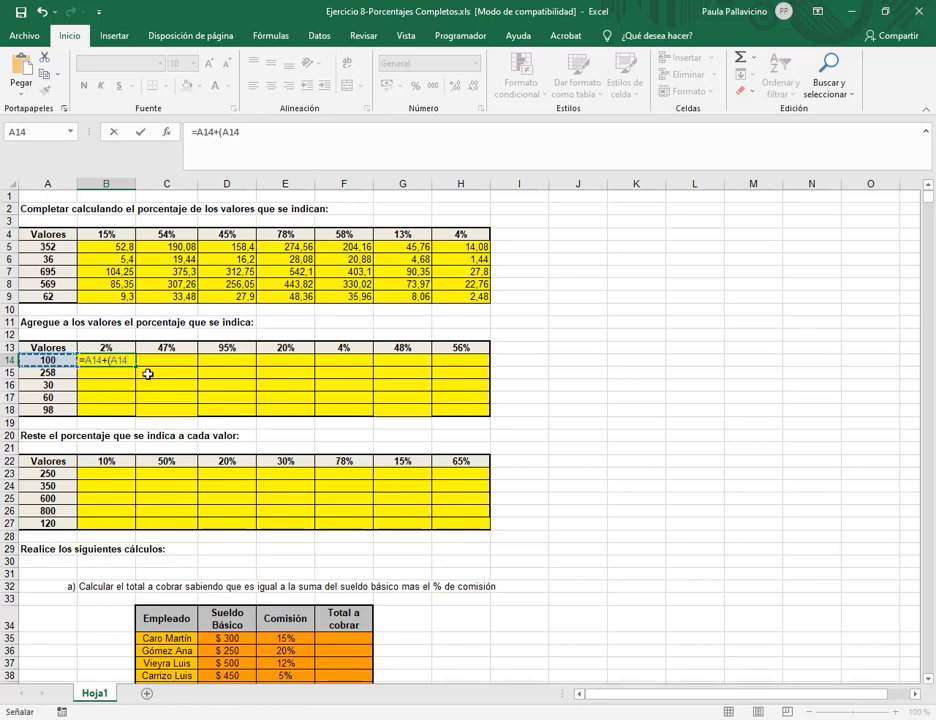
{"action": "type", "text": "*"}
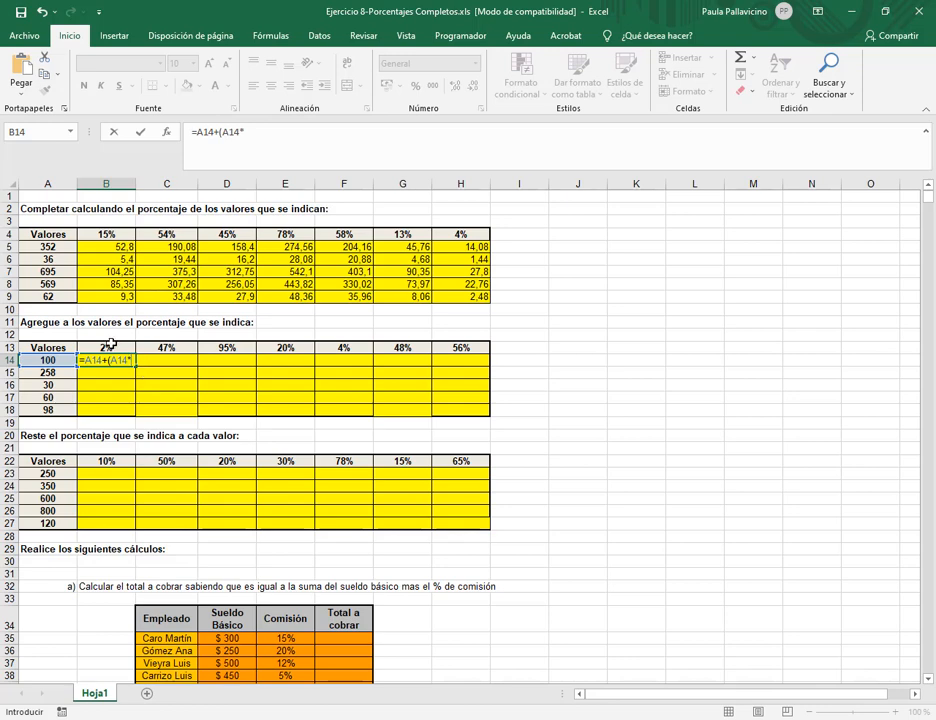
{"action": "left_click", "coordinate": [97, 348]}
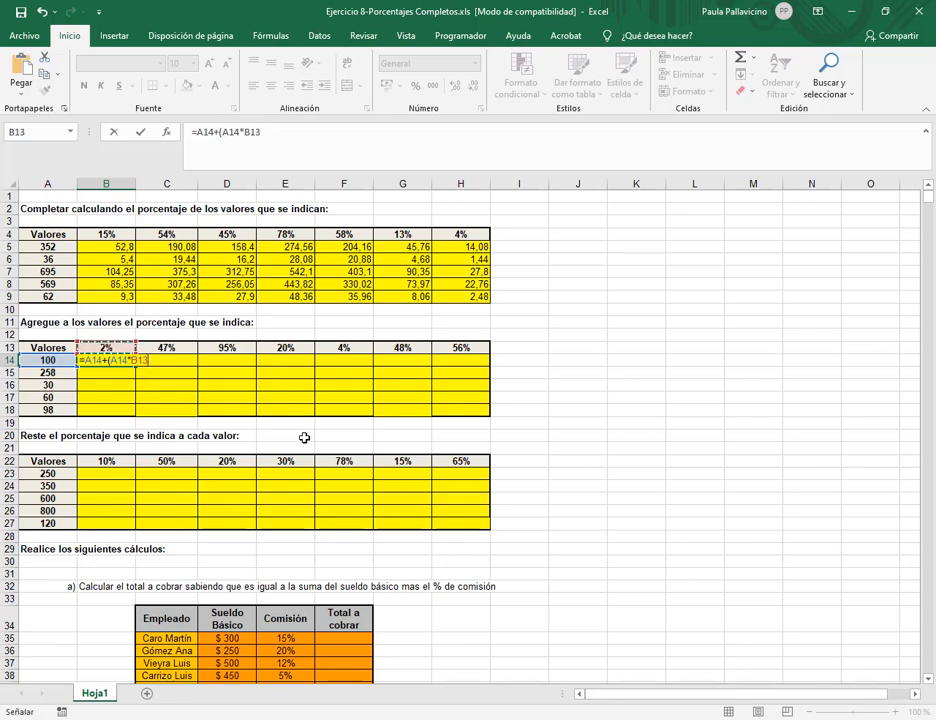
{"action": "type", "text": ")"}
Review the bracketed percentage part and the first A14 reference of the B14 formula, and commit the formula
{"action": "left_click", "coordinate": [300, 125]}
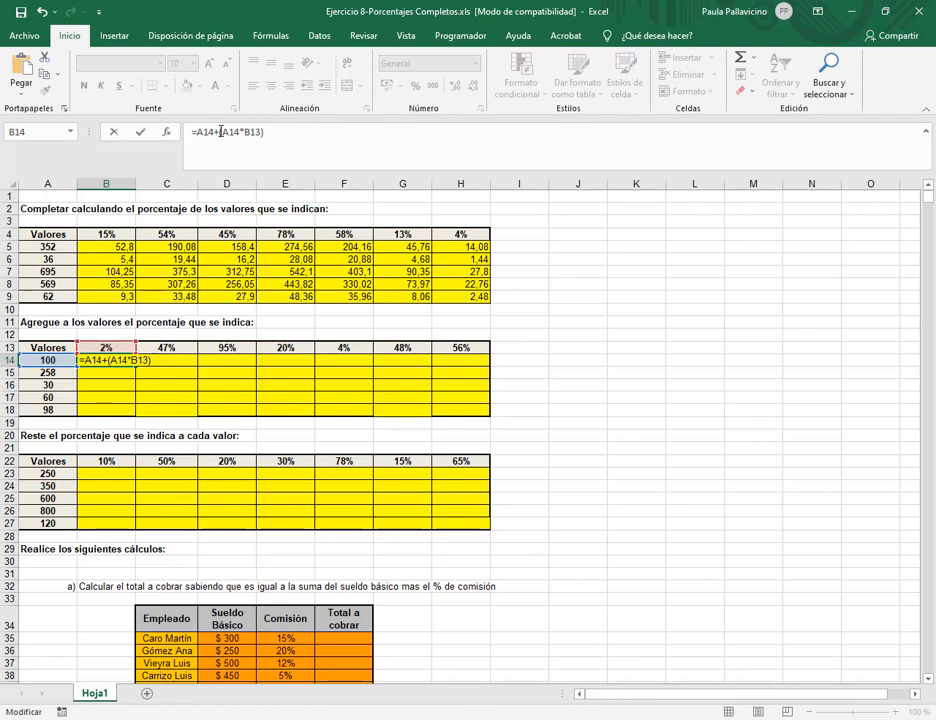
{"action": "left_click_drag", "start_coordinate": [220, 131], "coordinate": [266, 132]}
{"action": "left_click", "coordinate": [275, 132]}
{"action": "left_click_drag", "start_coordinate": [219, 132], "coordinate": [279, 134]}
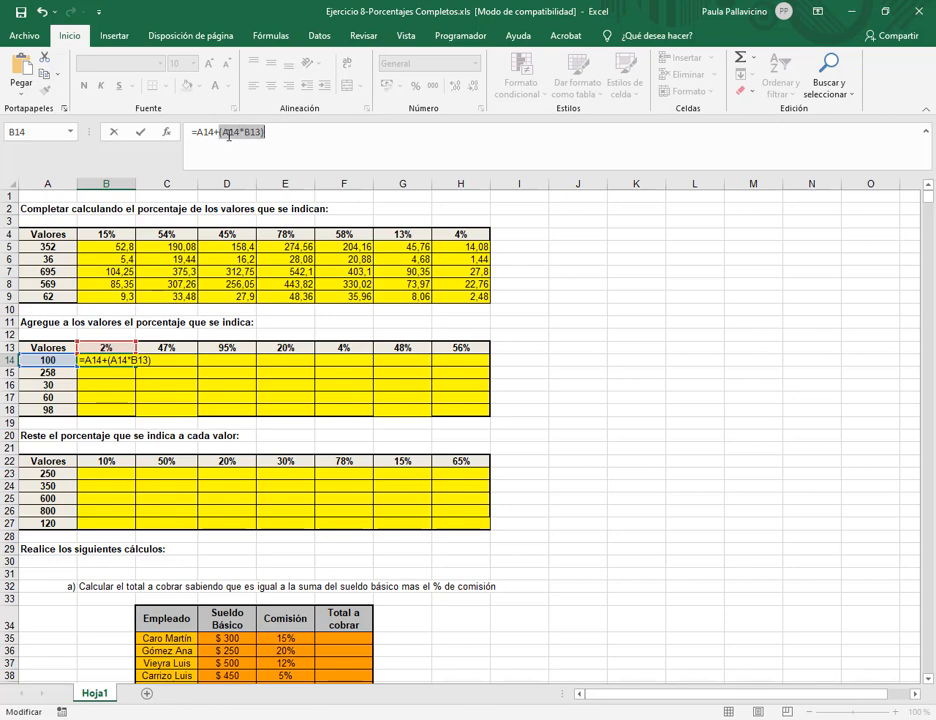
{"action": "double_click", "coordinate": [204, 132]}
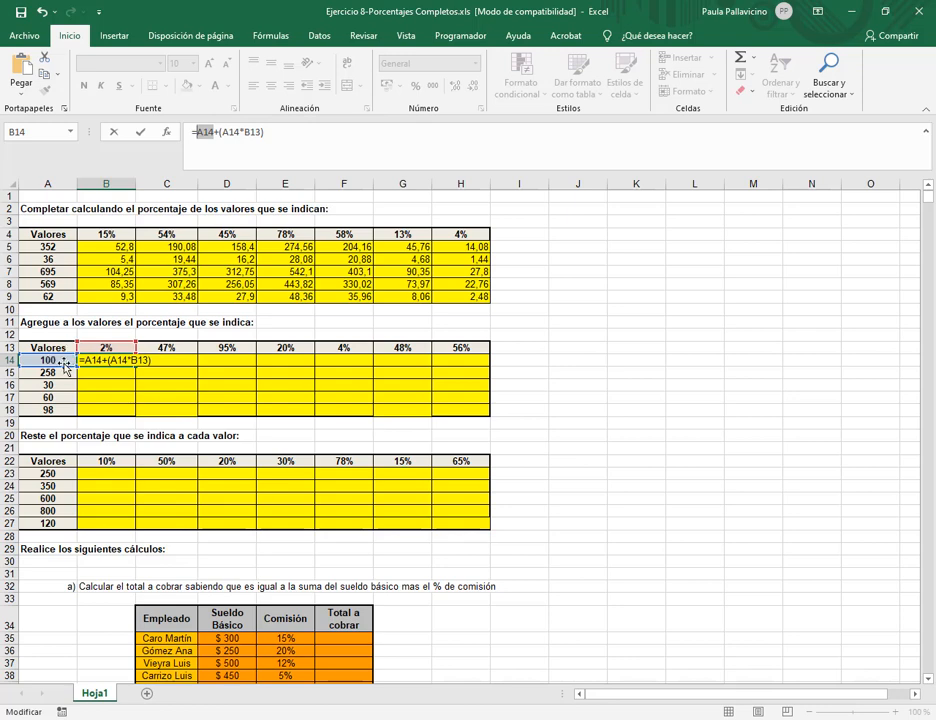
{"action": "left_click", "coordinate": [282, 137]}
{"action": "key", "text": "Return"}
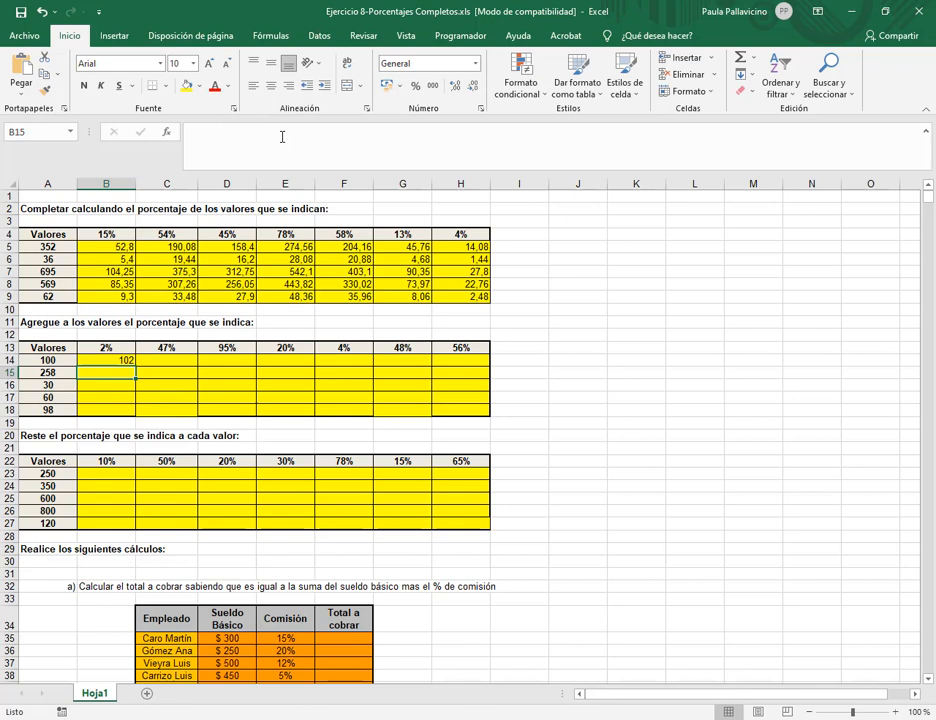
Calculate the 2% of the value 258 outside the table by entering =A15*B13 in I15, and check its result
{"action": "left_click", "coordinate": [511, 372]}
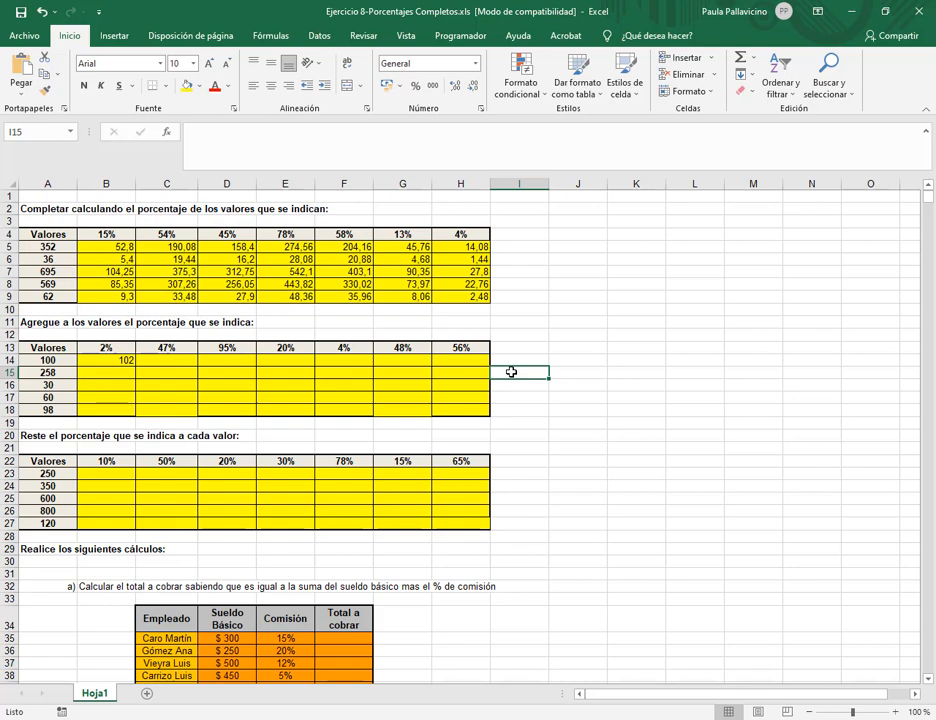
{"action": "type", "text": "="}
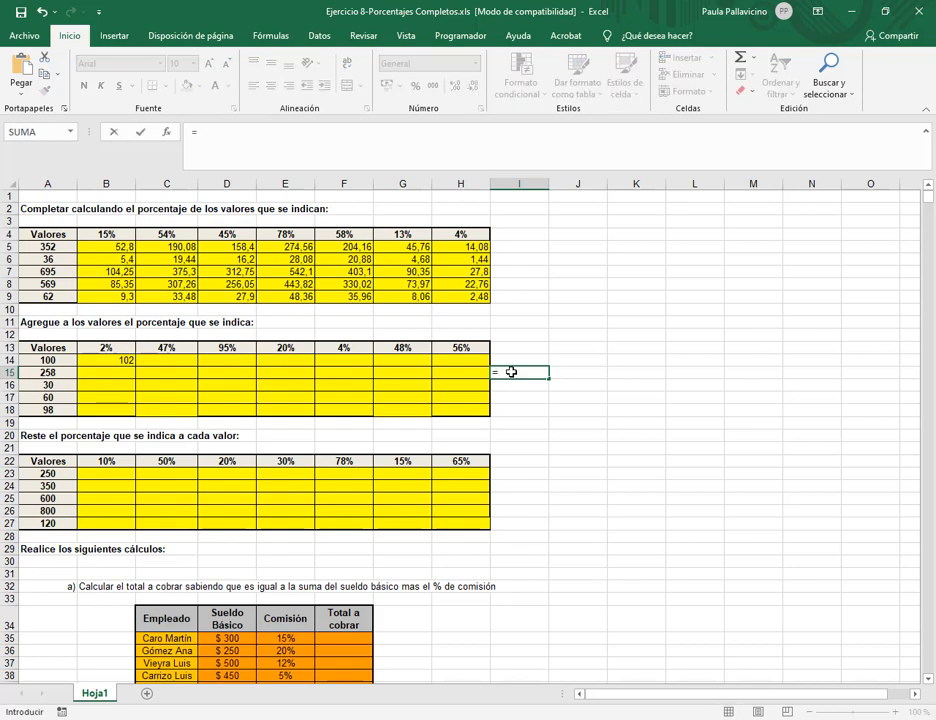
{"action": "left_click", "coordinate": [65, 373]}
{"action": "type", "text": "*"}
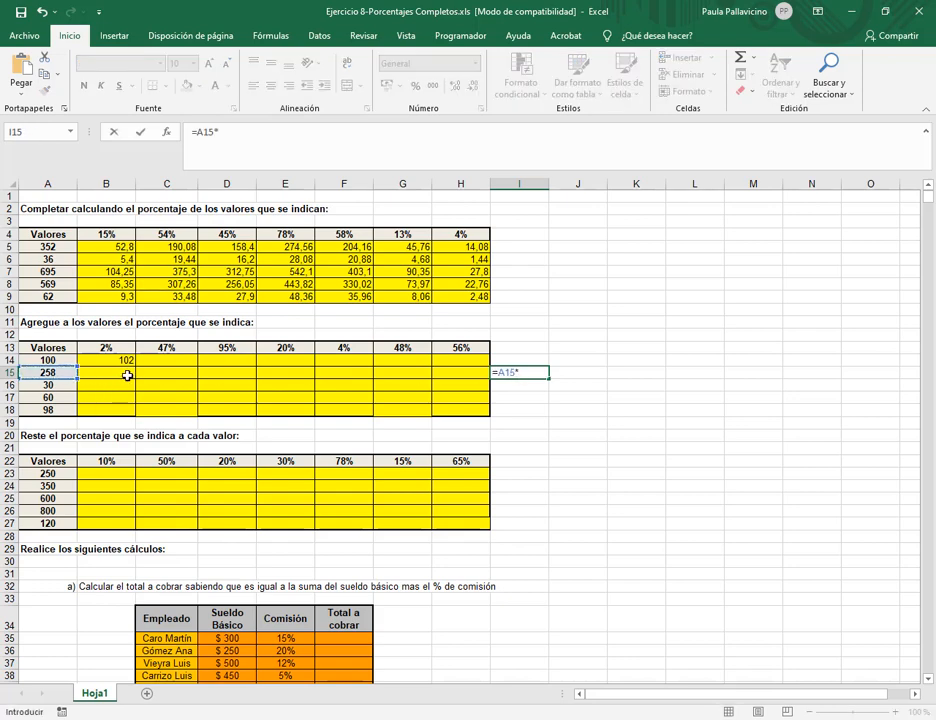
{"action": "left_click", "coordinate": [128, 347]}
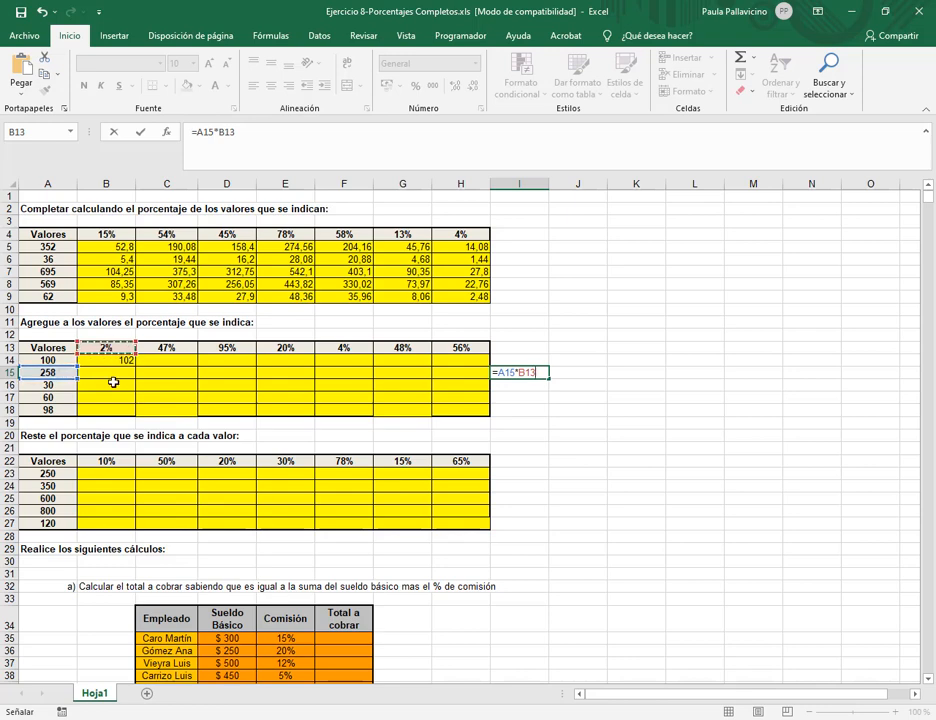
{"action": "key", "text": "Return"}
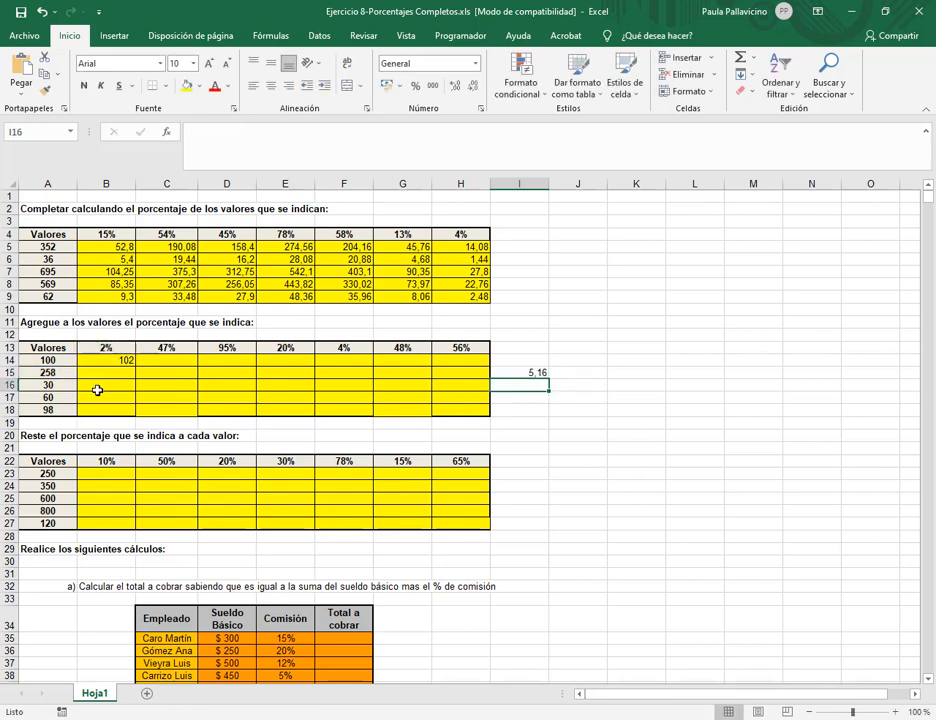
{"action": "left_click", "coordinate": [540, 369]}
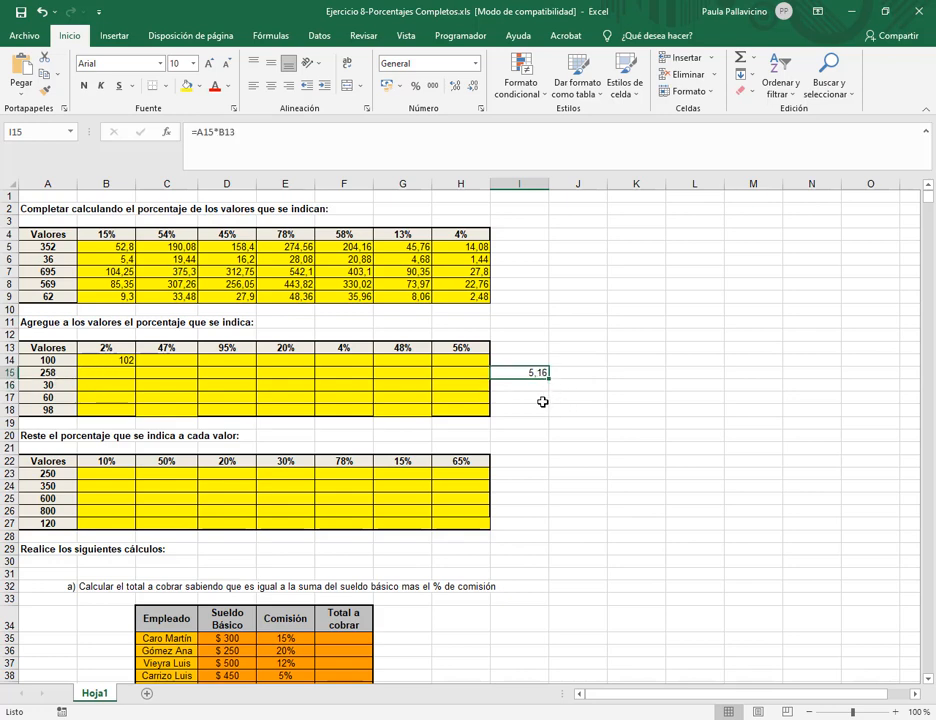
Enter the formula =A15+(A15*B13) in B15 to add the 2% to the value 258, and reselect the cell
{"action": "left_click", "coordinate": [128, 374]}
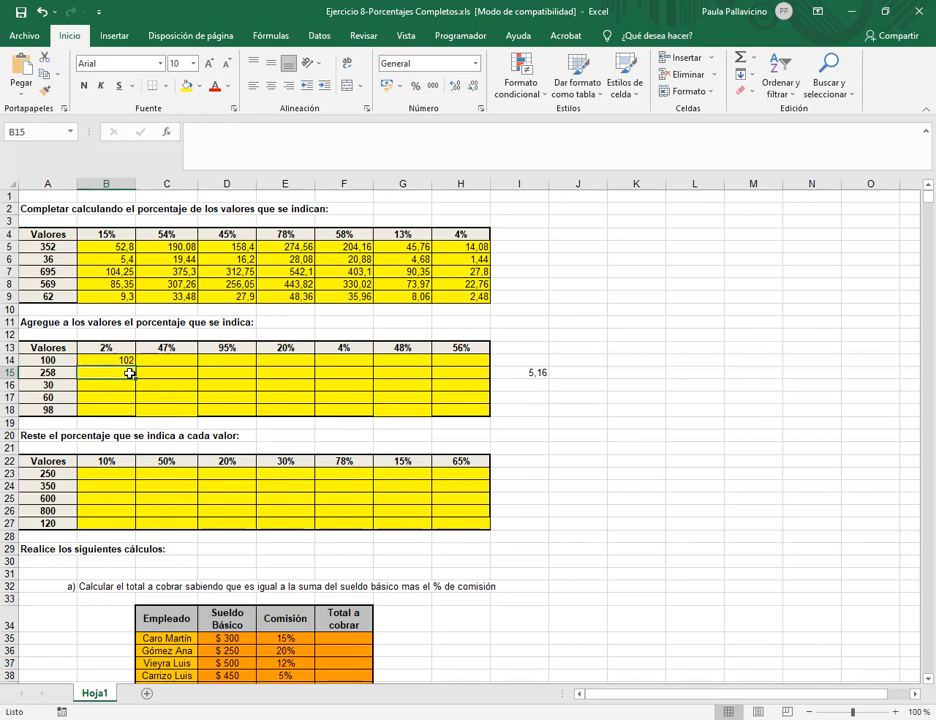
{"action": "type", "text": "="}
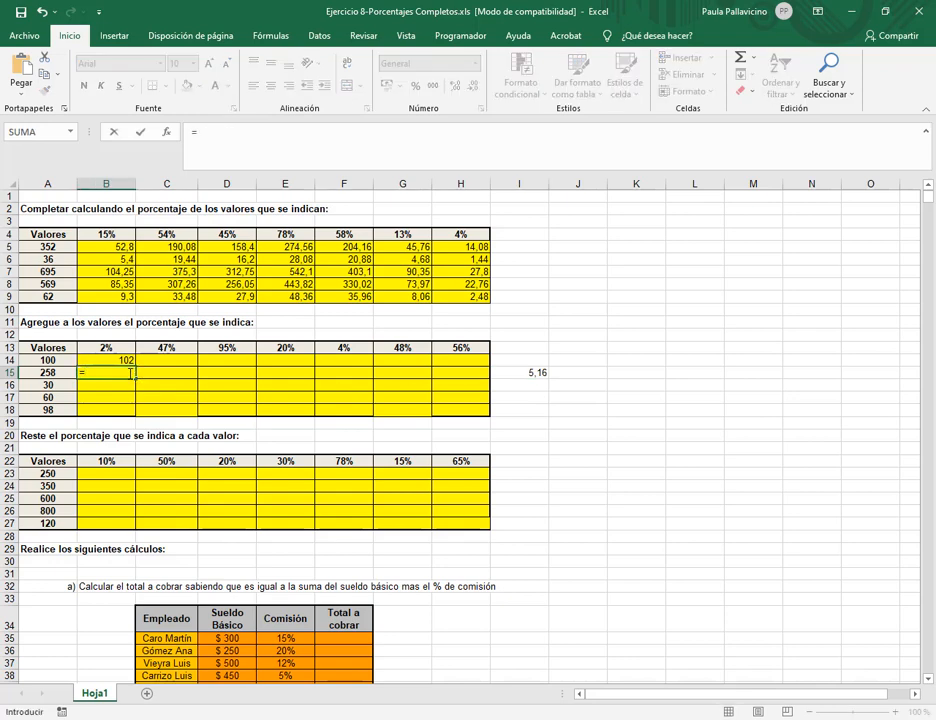
{"action": "left_click", "coordinate": [47, 372]}
{"action": "type", "text": "+"}
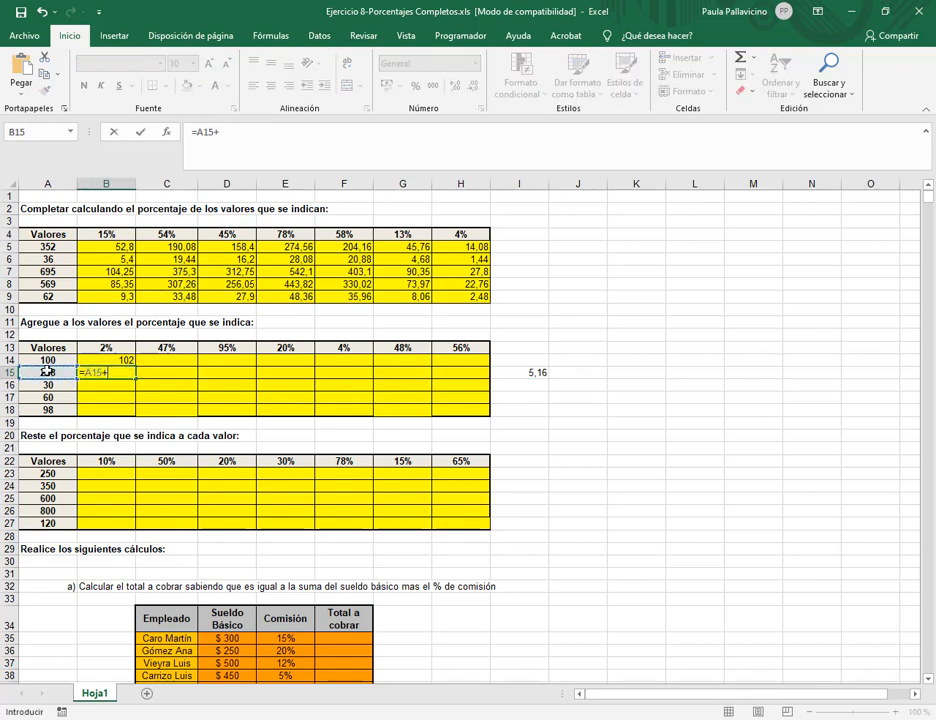
{"action": "type", "text": "("}
{"action": "left_click", "coordinate": [47, 372]}
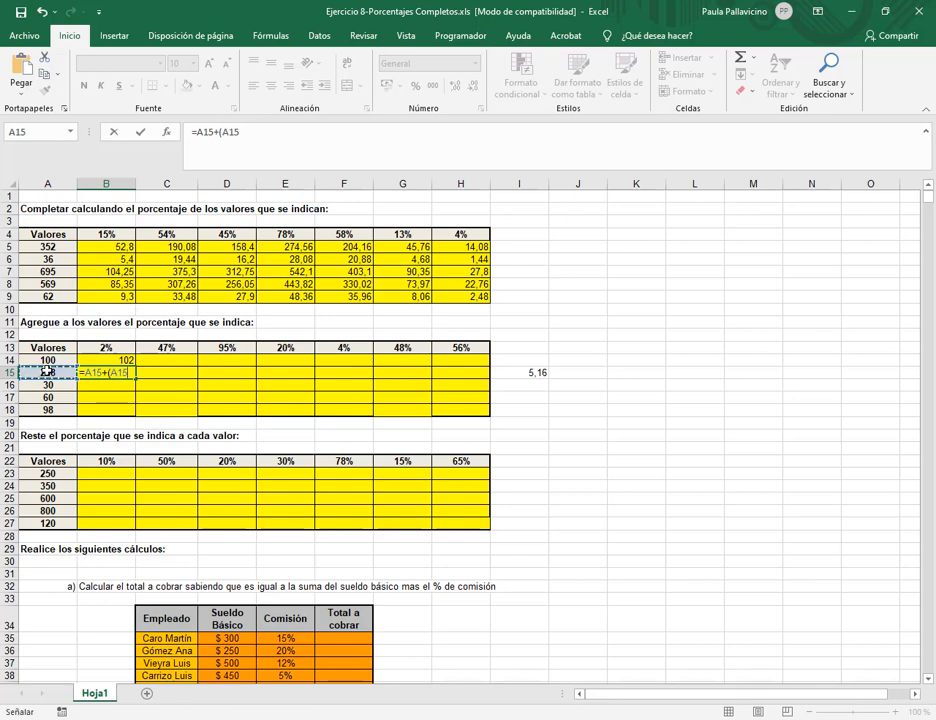
{"action": "type", "text": "*"}
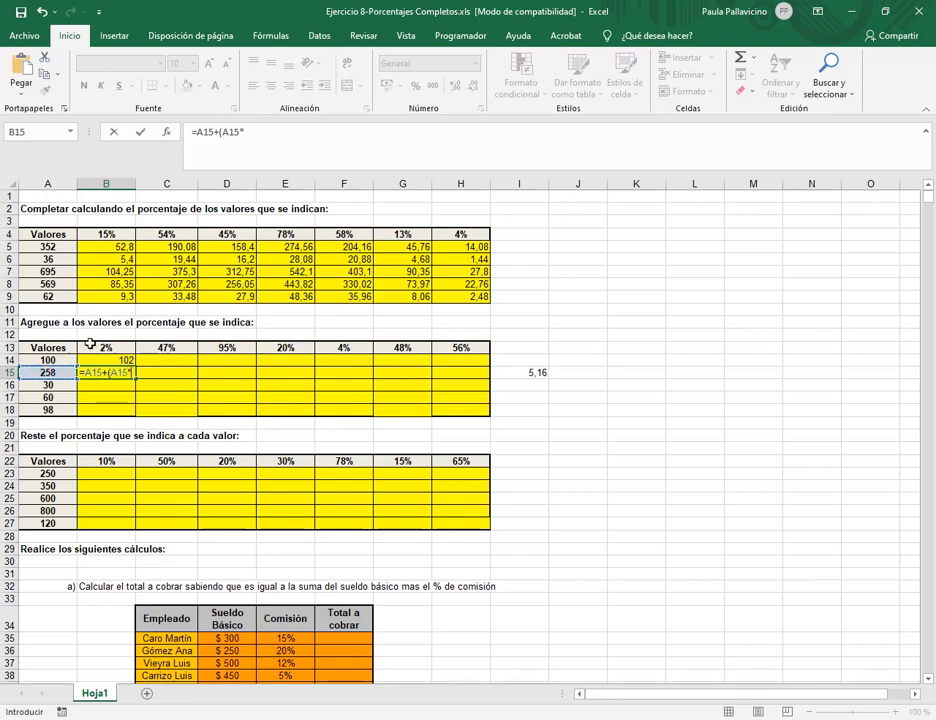
{"action": "left_click", "coordinate": [90, 345]}
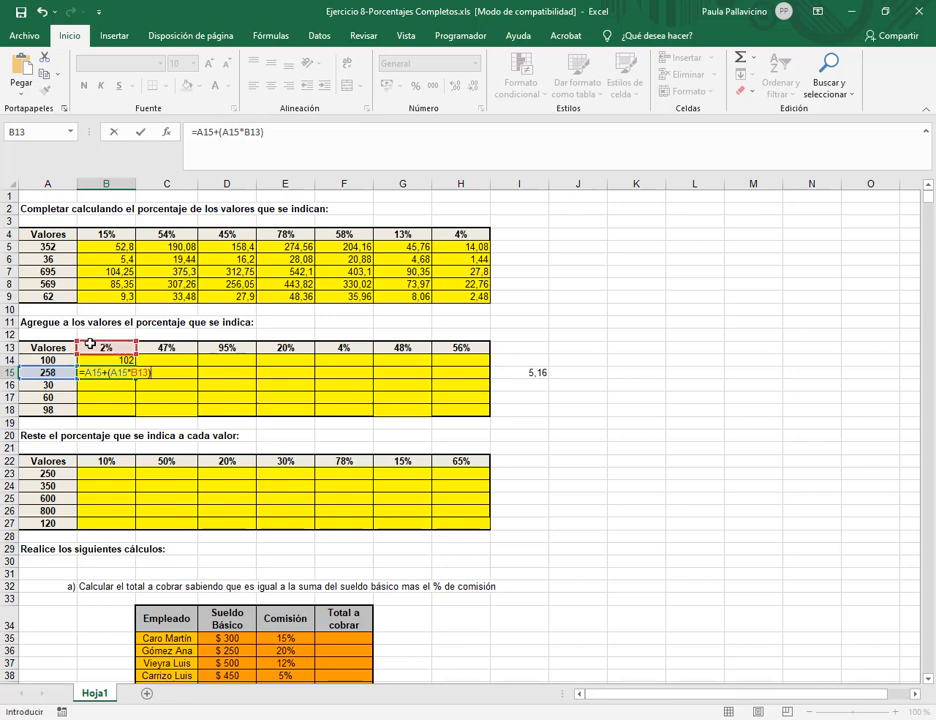
{"action": "type", "text": ")"}
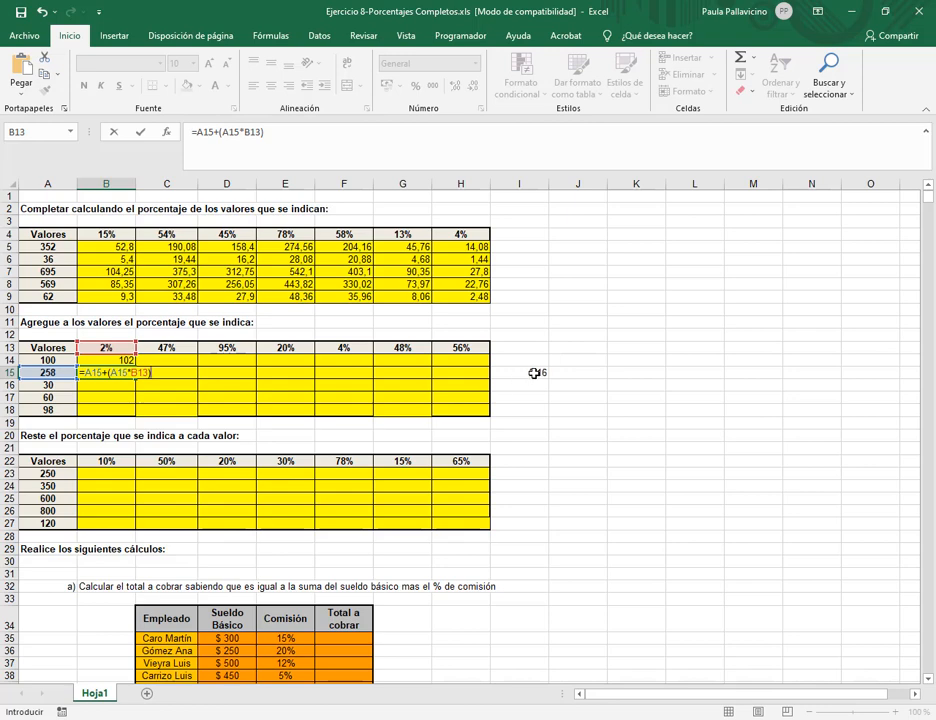
{"action": "key", "text": "Return"}
{"action": "left_click", "coordinate": [100, 372]}
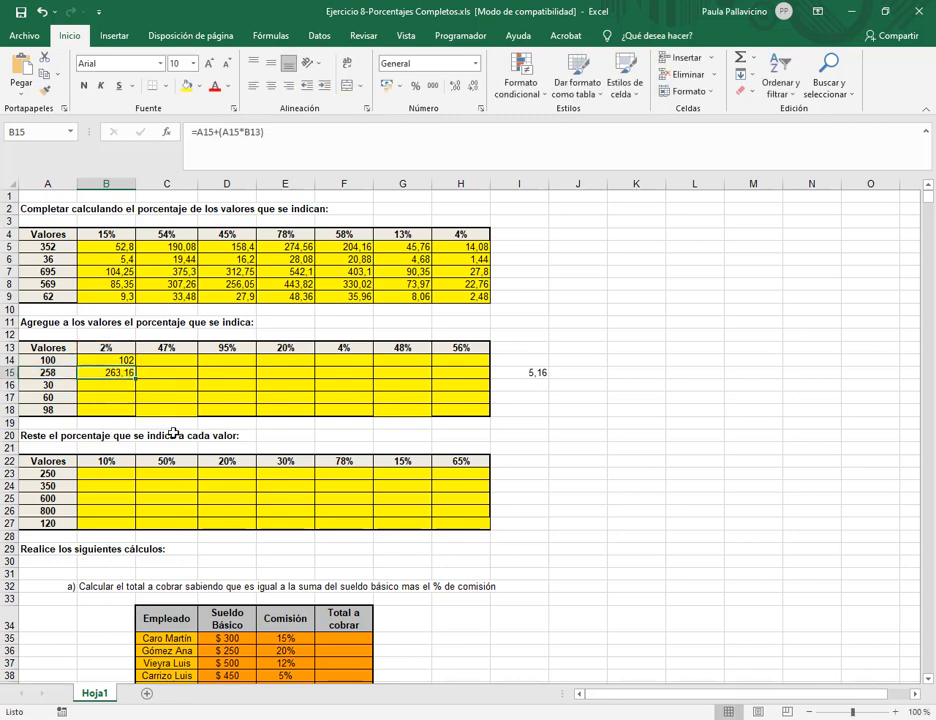
Clear the check calculation in I15 and enter =A16+(A16*B13) in B16 to add the 2% to the value 30
{"action": "left_click", "coordinate": [524, 372]}
{"action": "key", "text": "Delete"}
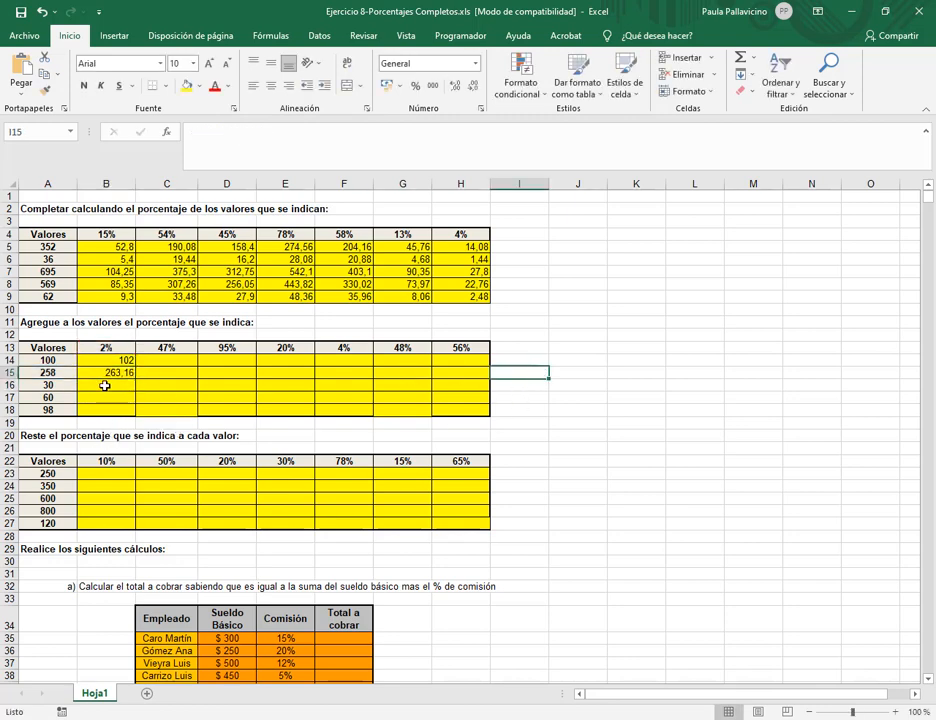
{"action": "left_click", "coordinate": [105, 385]}
{"action": "type", "text": "="}
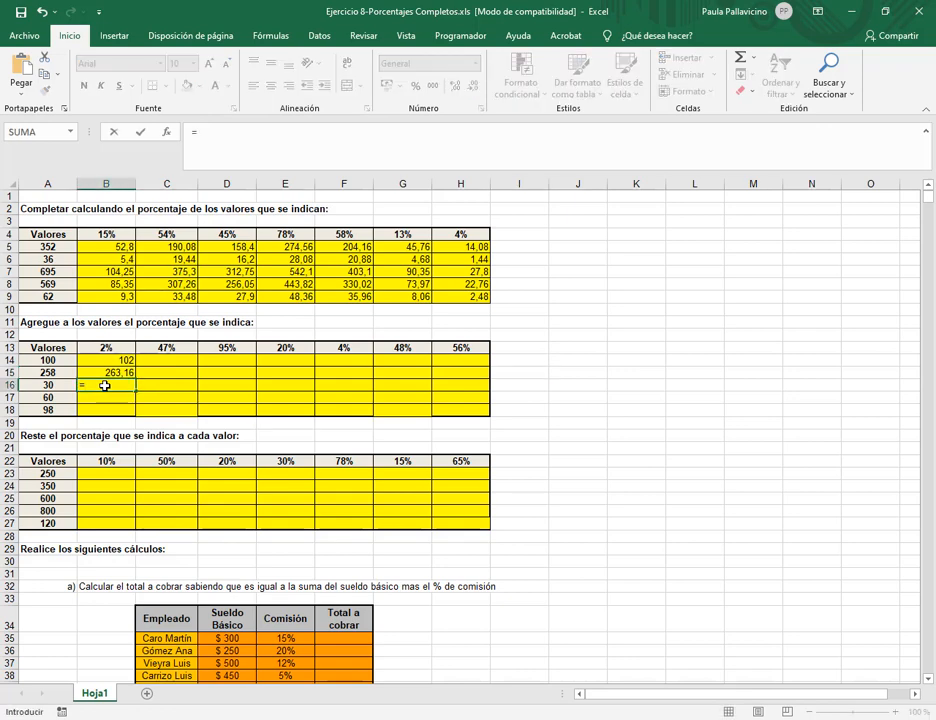
{"action": "left_click", "coordinate": [59, 386]}
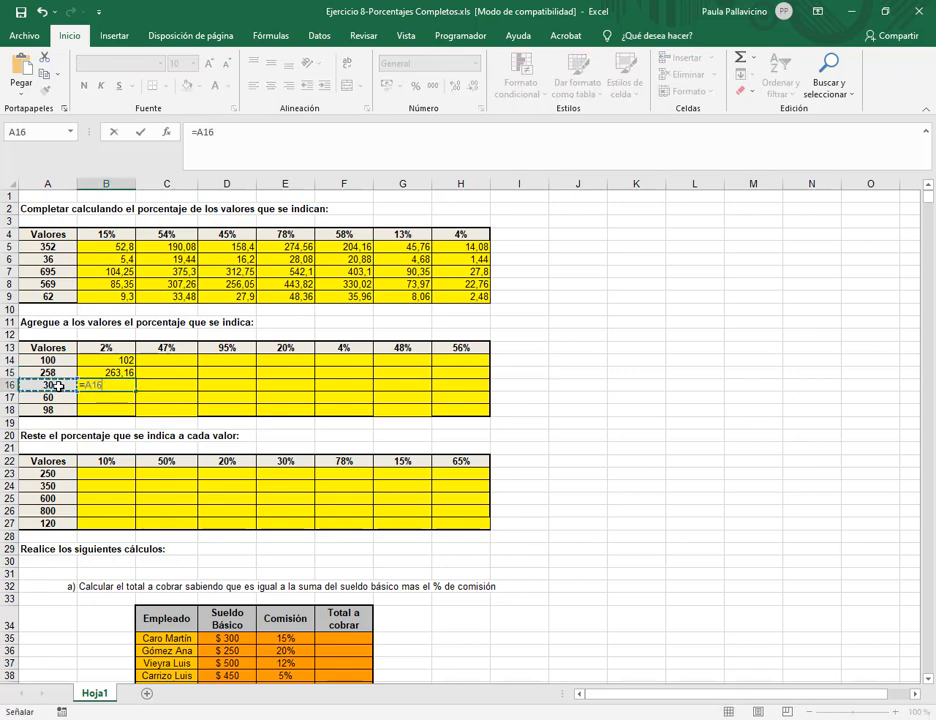
{"action": "type", "text": "+("}
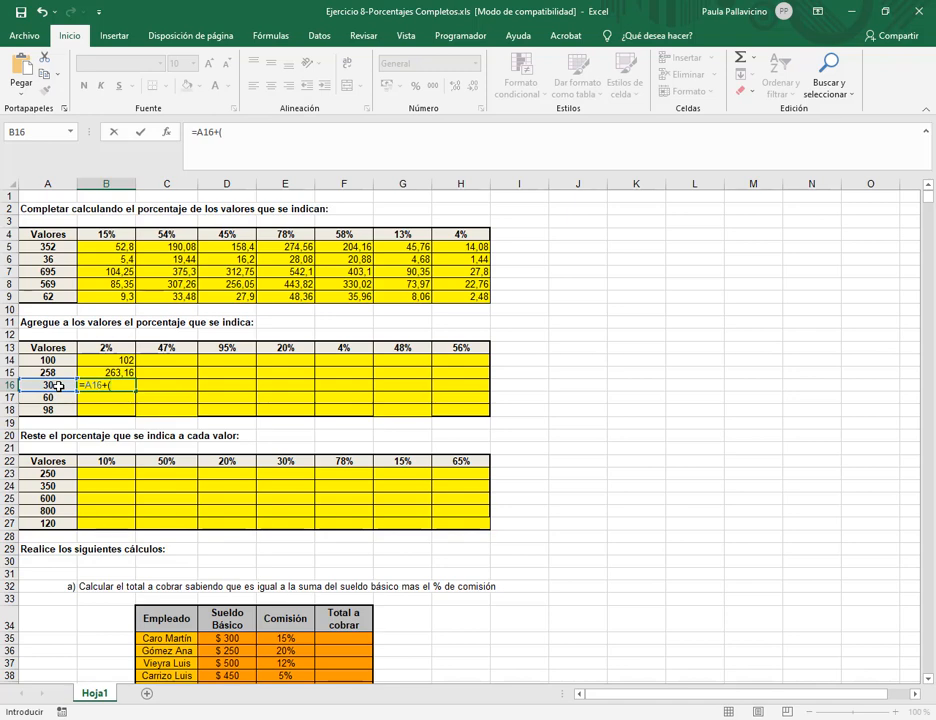
{"action": "left_click", "coordinate": [59, 386]}
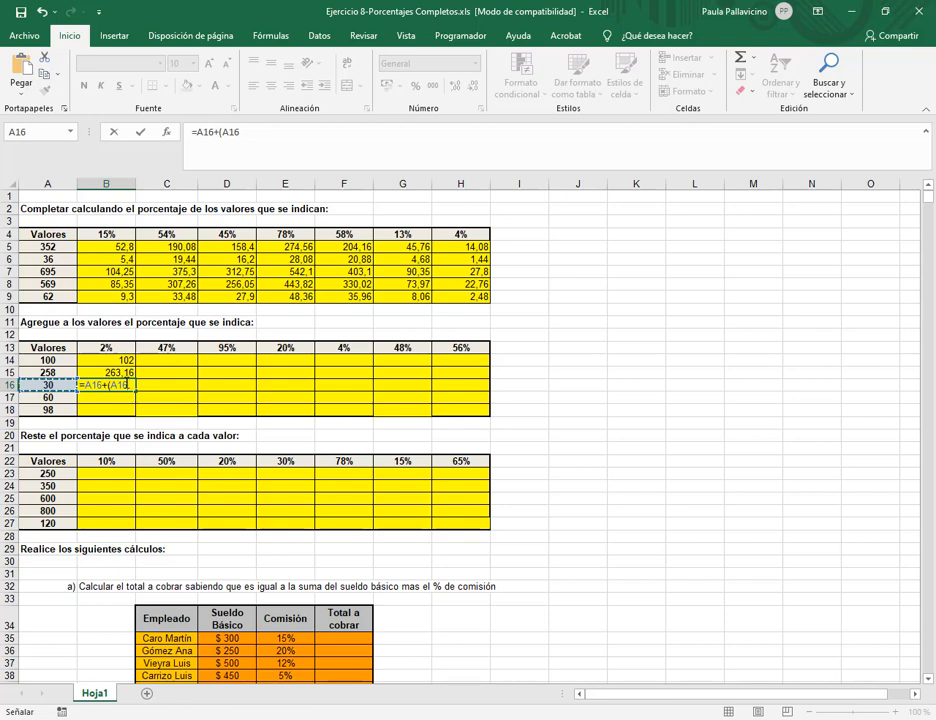
{"action": "type", "text": "*"}
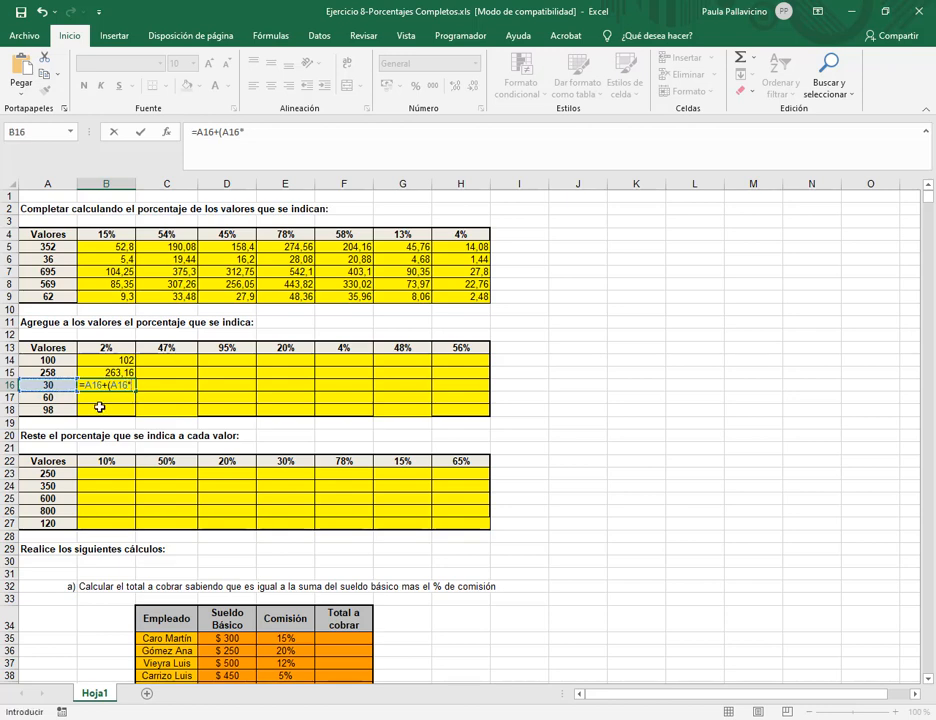
{"action": "left_click", "coordinate": [110, 348]}
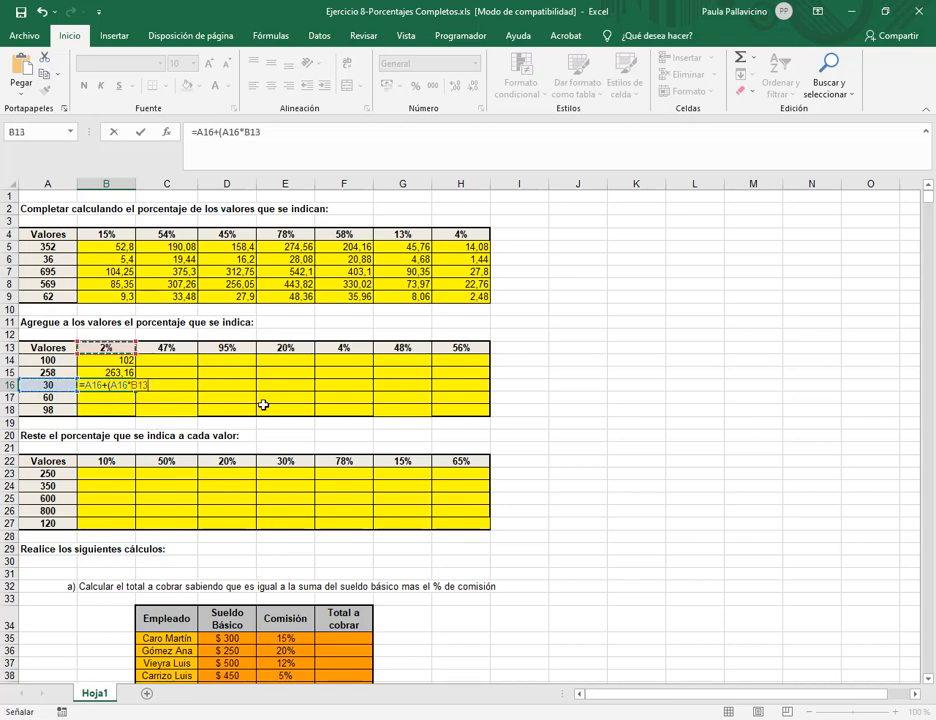
{"action": "type", "text": ")"}
{"action": "key", "text": "Return"}
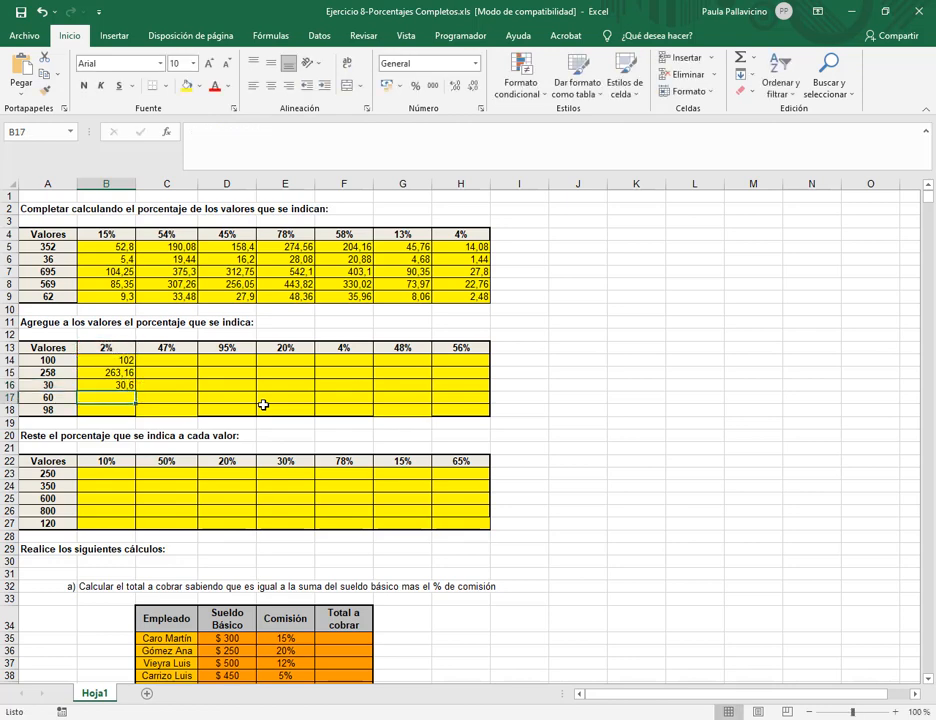
Enter the formula =A17+(A17*B13) in B17 to add the 2% to the value 60
{"action": "type", "text": "="}
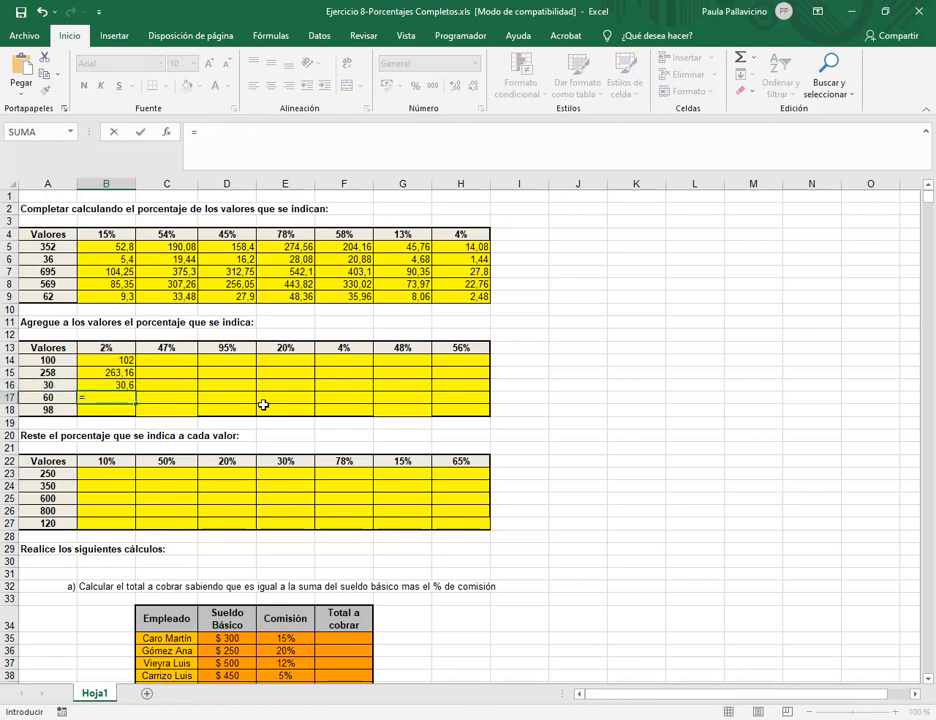
{"action": "left_click", "coordinate": [50, 397]}
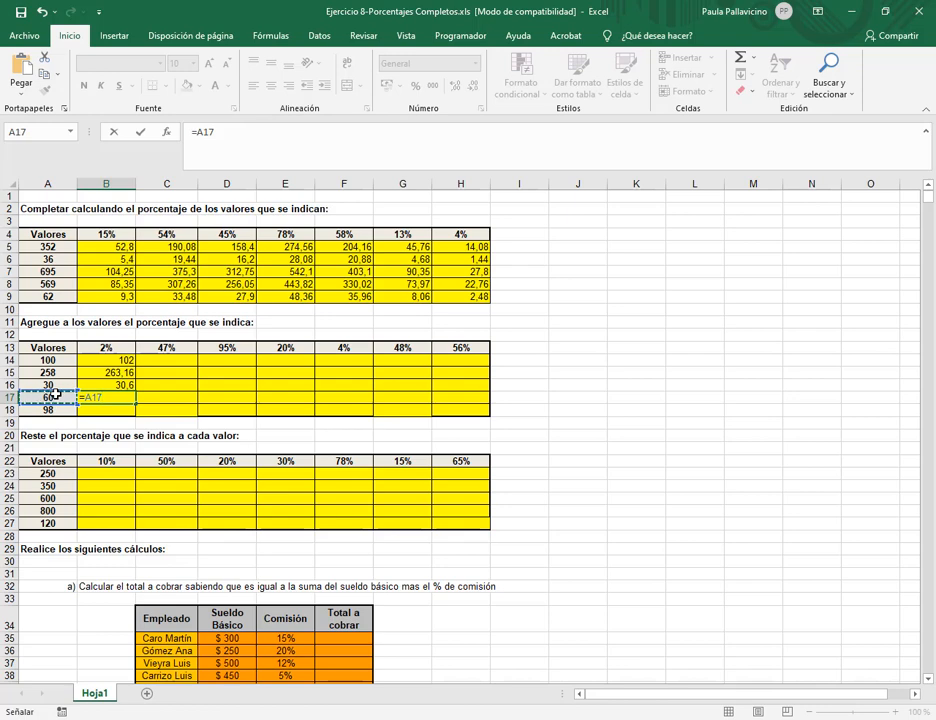
{"action": "type", "text": "+("}
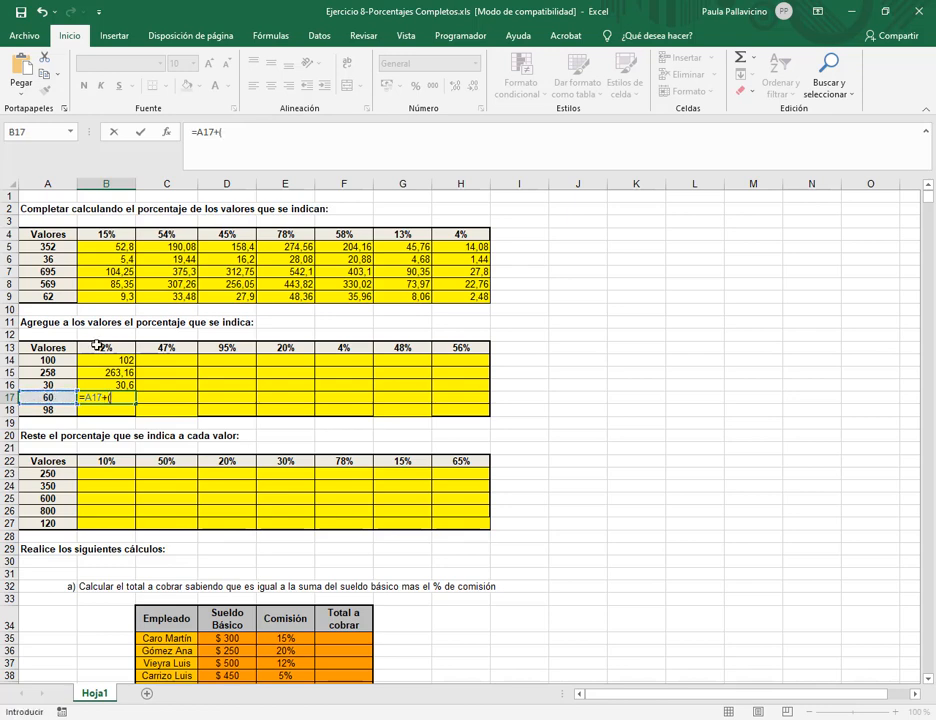
{"action": "left_click", "coordinate": [50, 397]}
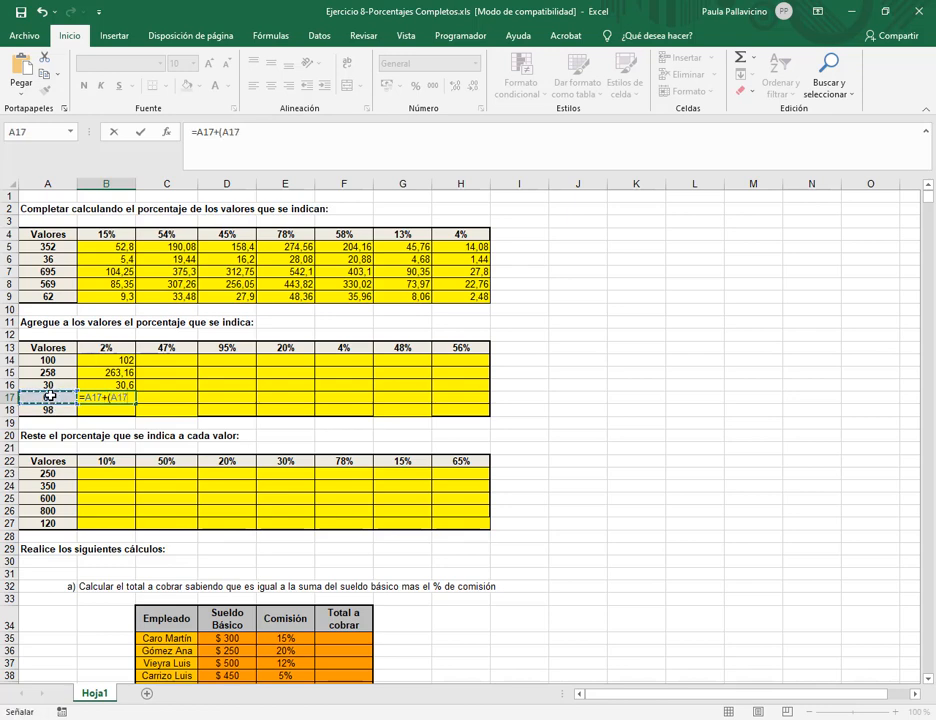
{"action": "type", "text": "*"}
{"action": "left_click", "coordinate": [107, 347]}
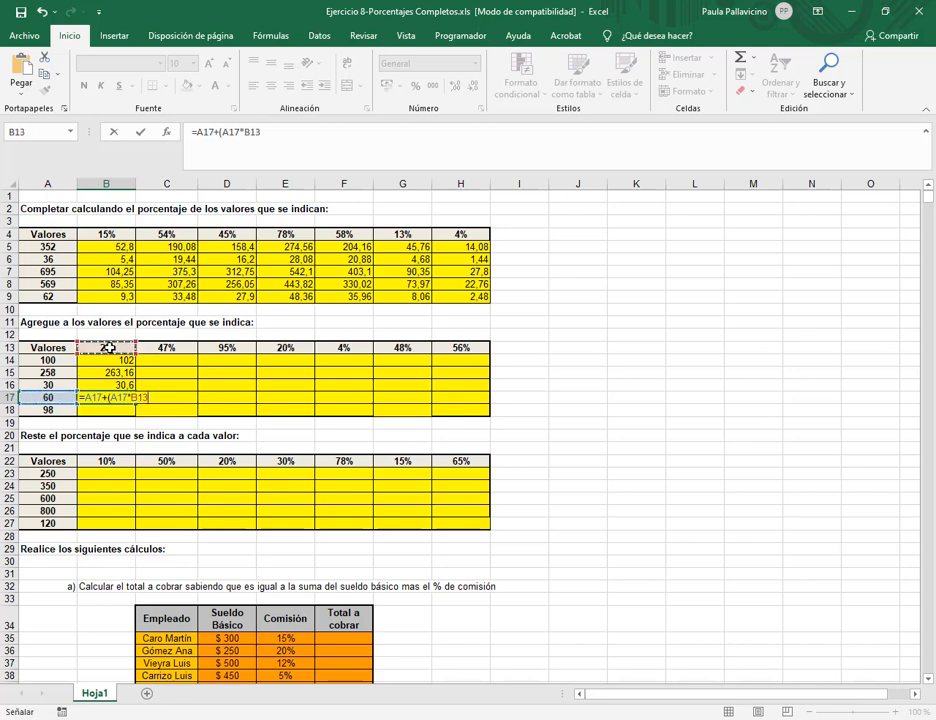
{"action": "type", "text": ")"}
{"action": "key", "text": "Return"}
Enter the formula =A18+(A18*B13) in B18 to add the 2% to the value 98
{"action": "type", "text": "="}
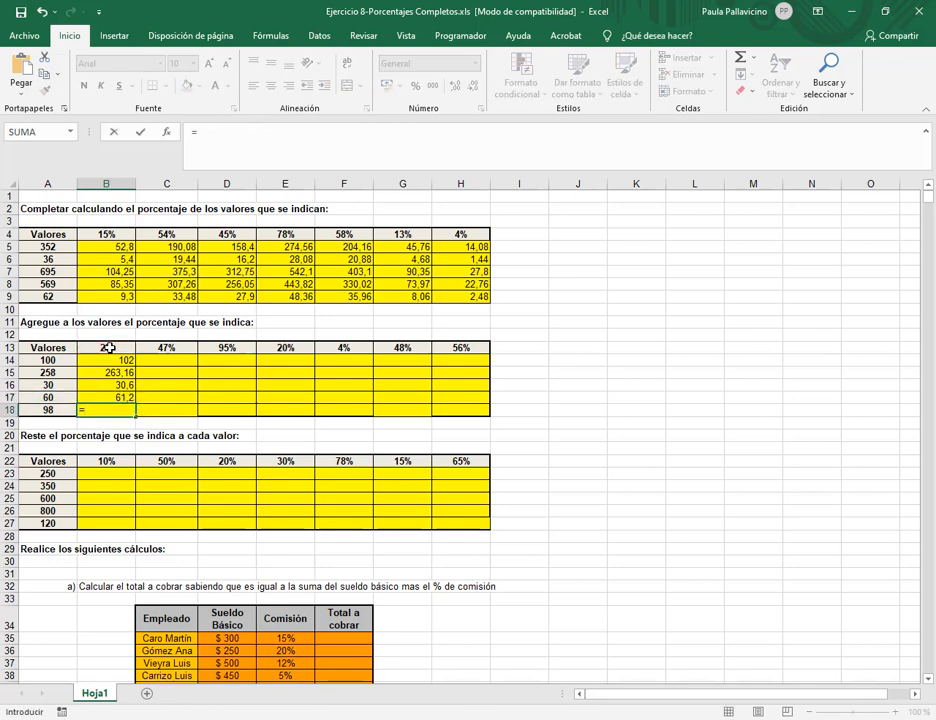
{"action": "left_click", "coordinate": [65, 407]}
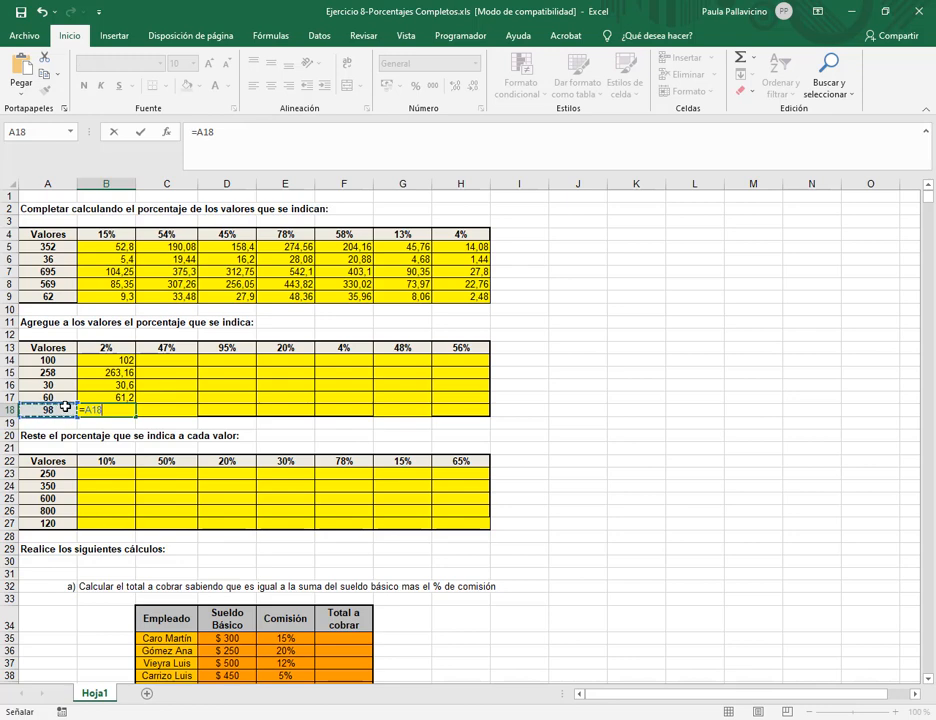
{"action": "type", "text": "+"}
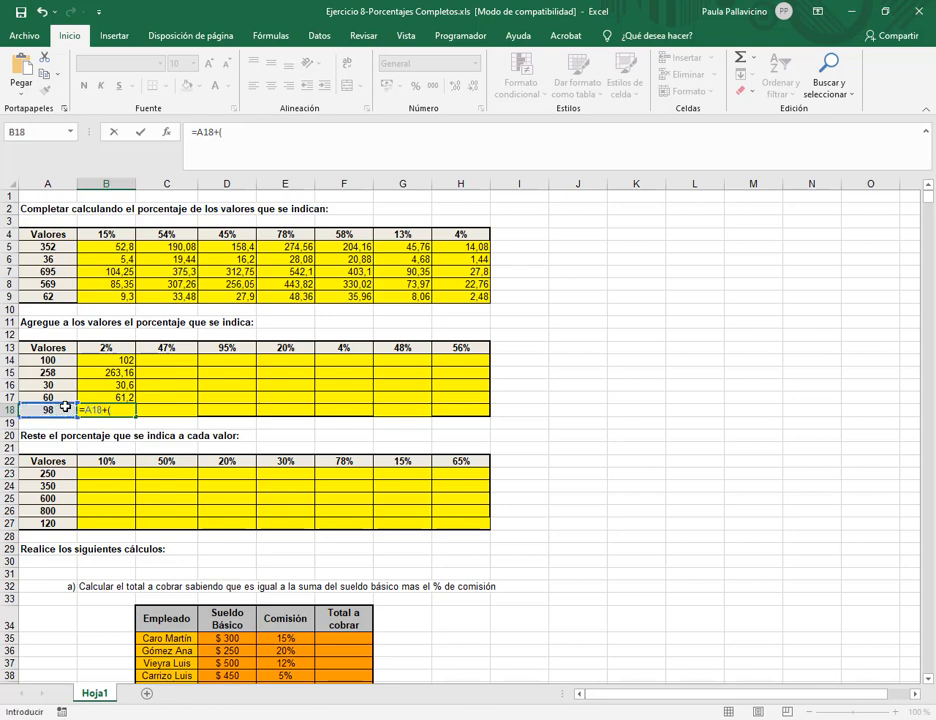
{"action": "type", "text": "("}
{"action": "left_click", "coordinate": [63, 409]}
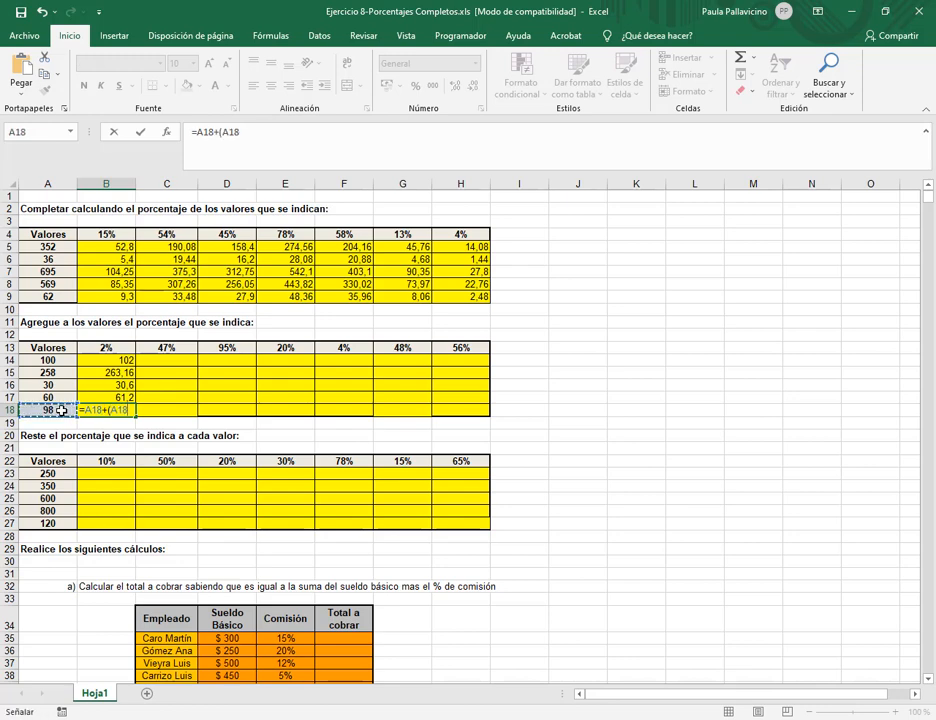
{"action": "type", "text": "*"}
{"action": "left_click", "coordinate": [106, 347]}
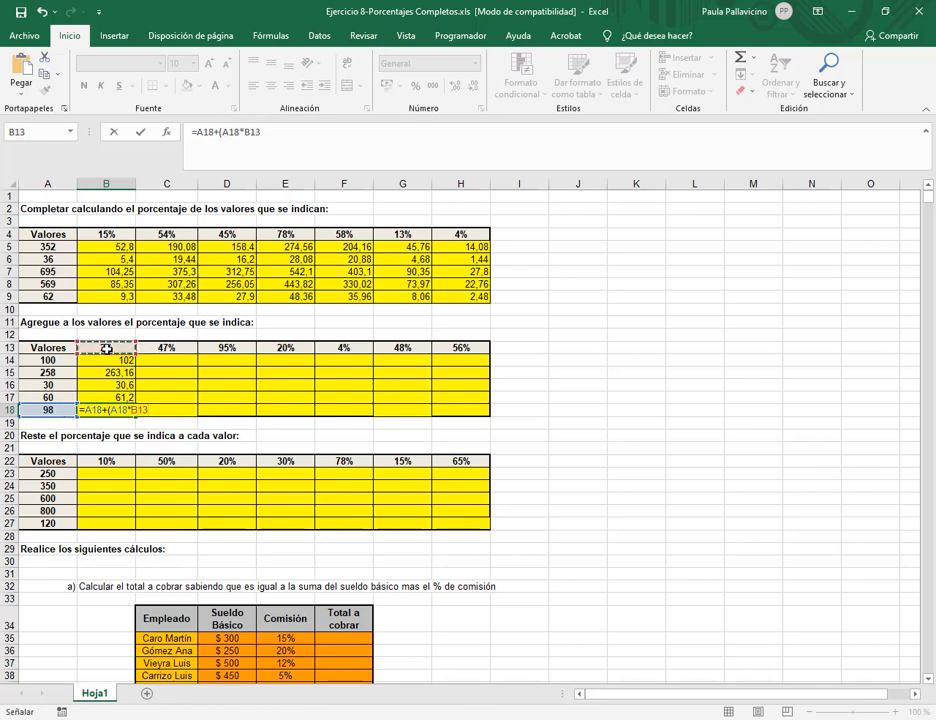
{"action": "type", "text": ")"}
{"action": "key", "text": "Return"}
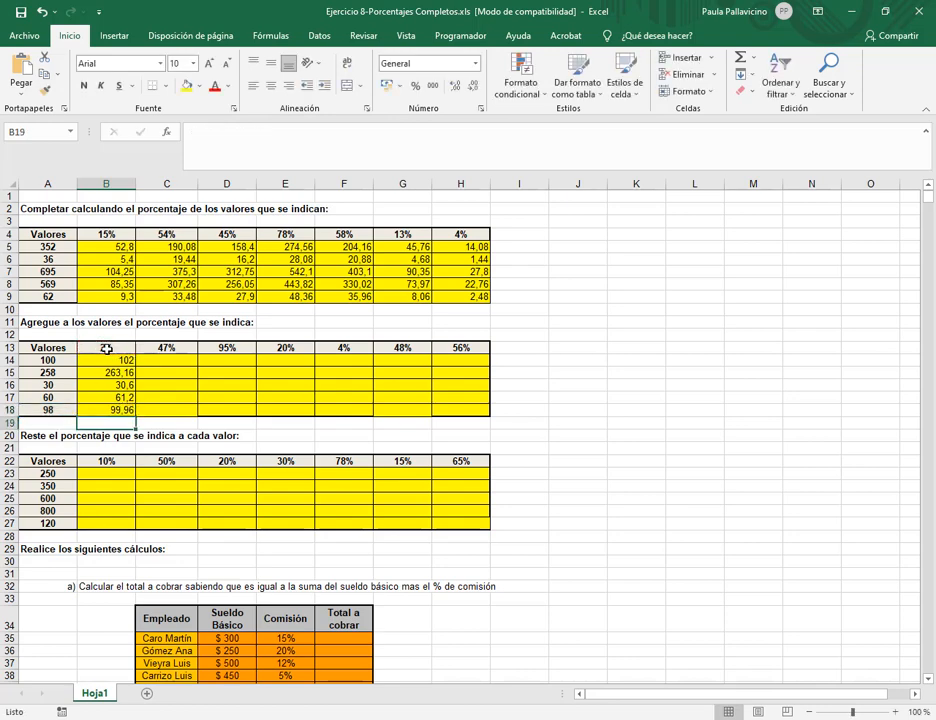
Review the formulas in B14 to B18 one by one, comparing the cell references used in the 2% column
{"action": "left_click", "coordinate": [118, 396]}
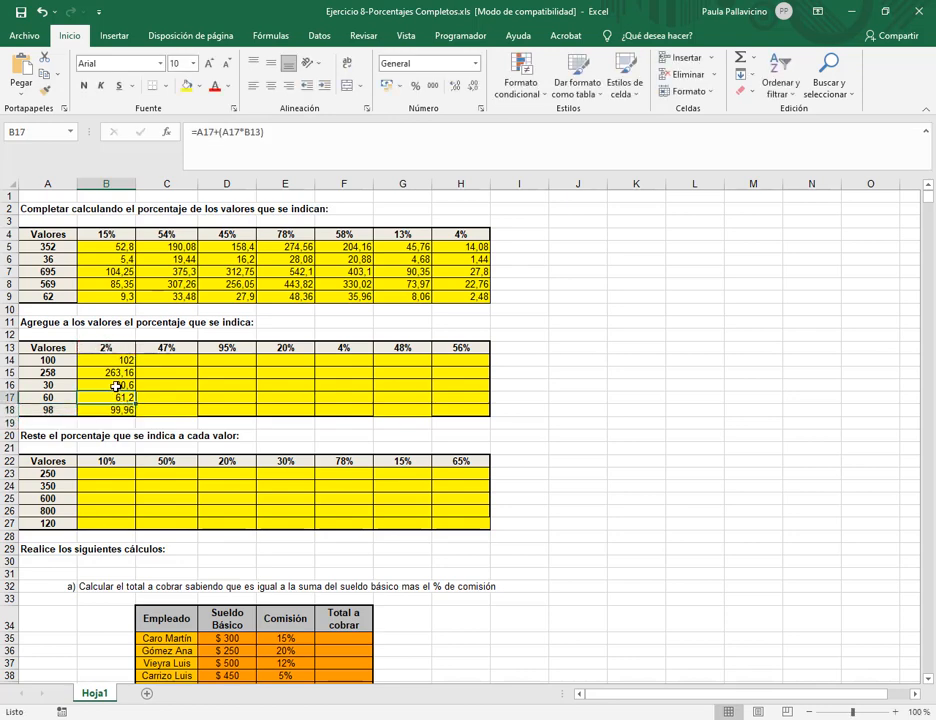
{"action": "left_click", "coordinate": [118, 383]}
{"action": "left_click", "coordinate": [118, 372]}
{"action": "left_click", "coordinate": [118, 360]}
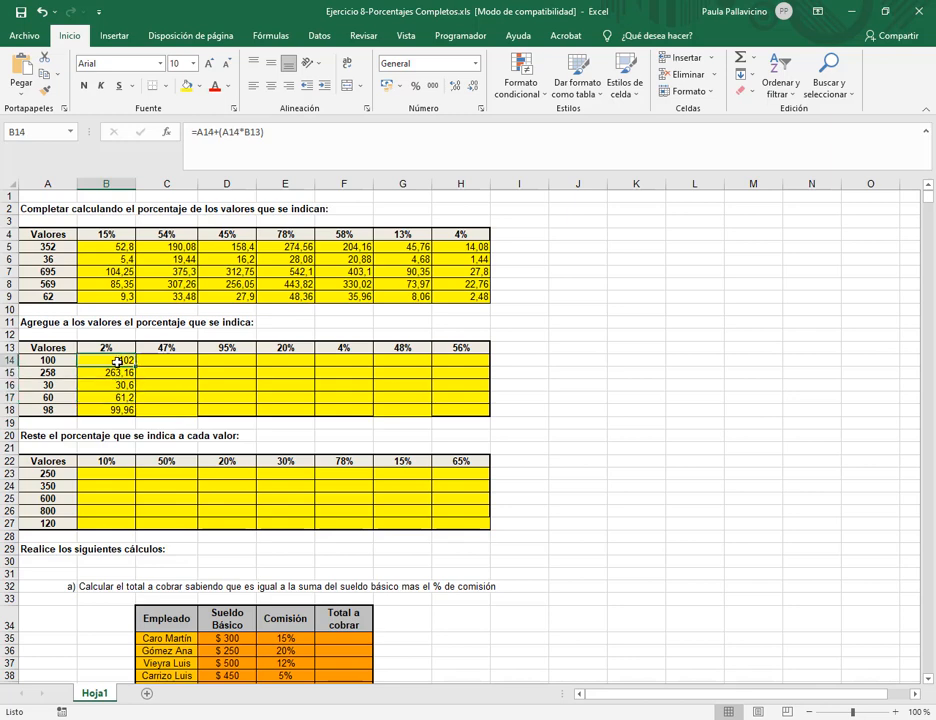
{"action": "left_click", "coordinate": [117, 372]}
{"action": "left_click", "coordinate": [117, 384]}
{"action": "left_click", "coordinate": [117, 397]}
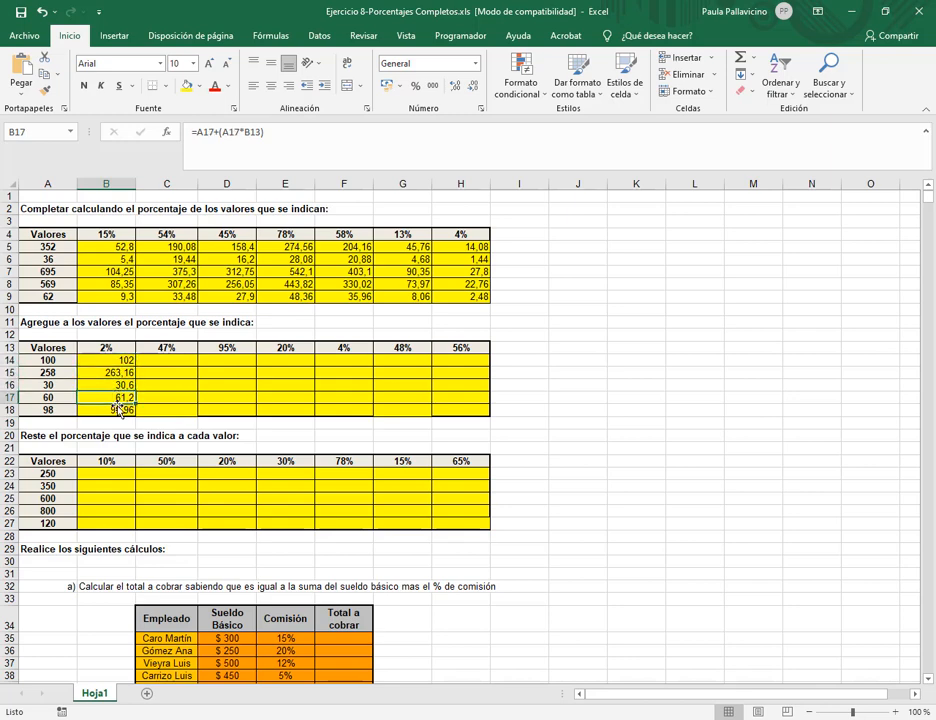
{"action": "left_click", "coordinate": [117, 410]}
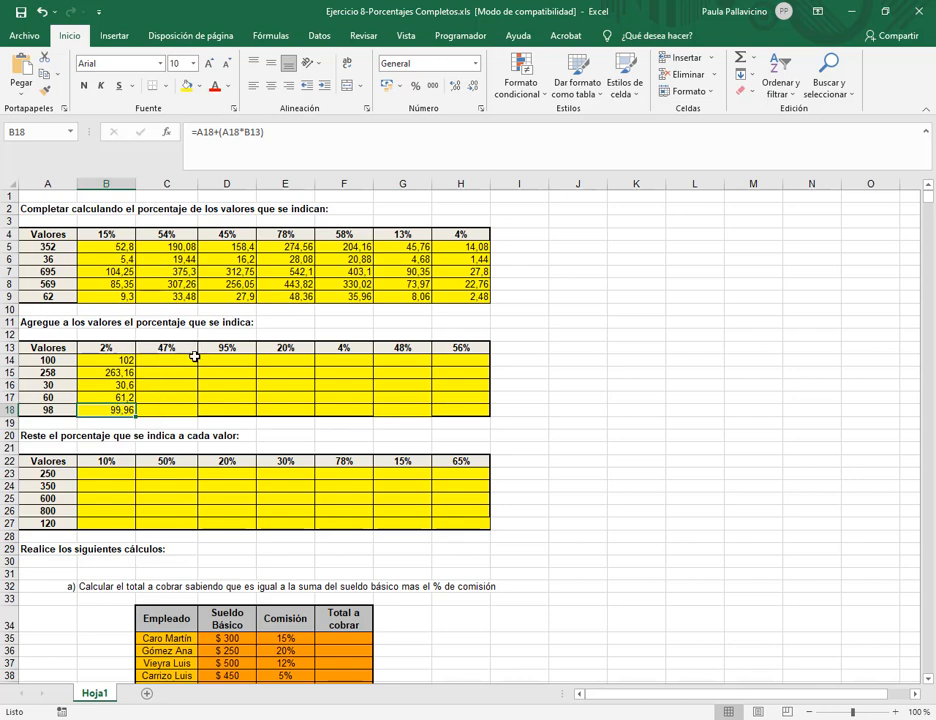
Enter the shorter formula =A14*(1+C13) in C14 to add the 47% to the value 100
{"action": "left_click", "coordinate": [166, 361]}
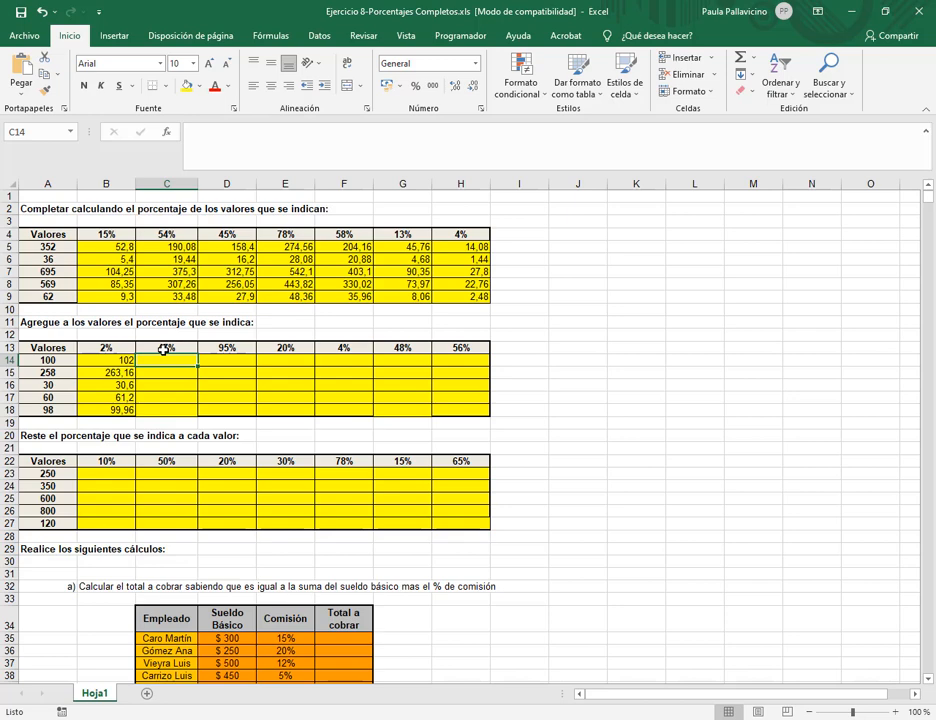
{"action": "type", "text": "="}
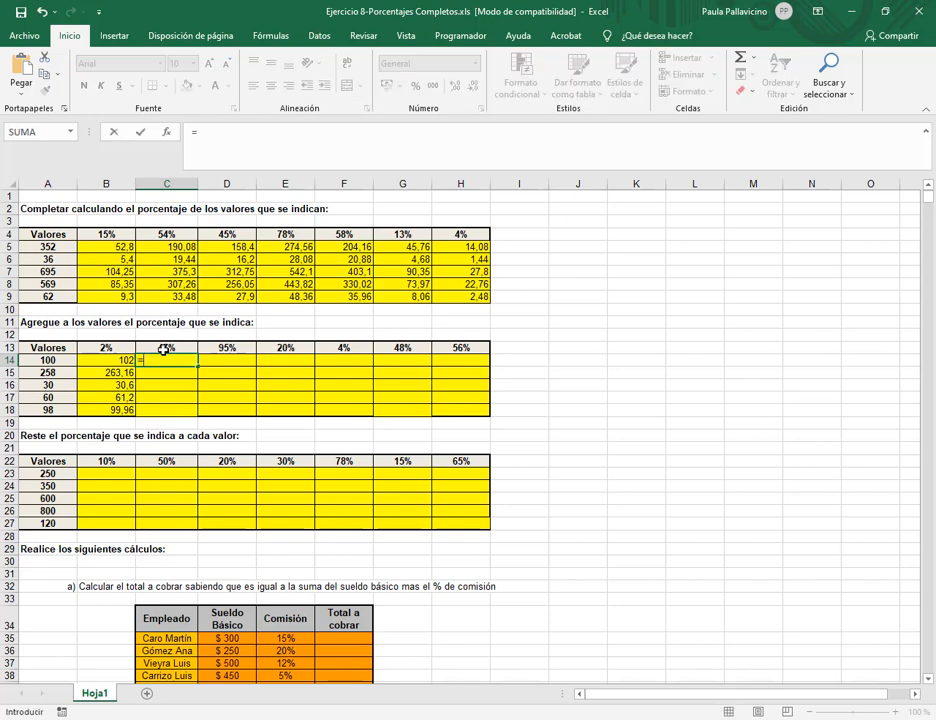
{"action": "left_click", "coordinate": [47, 360]}
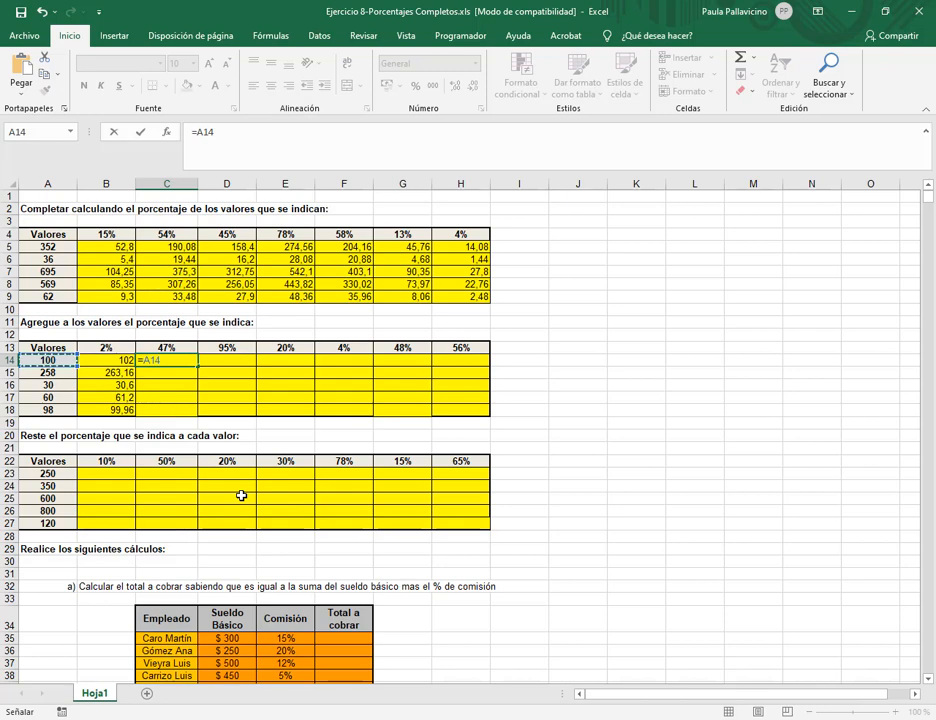
{"action": "type", "text": "*"}
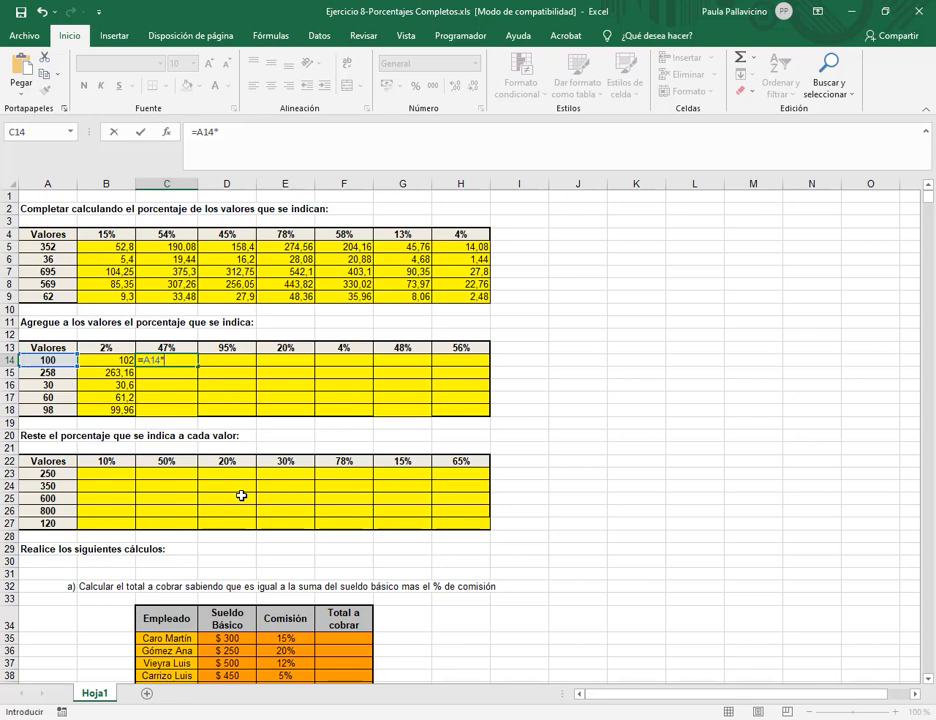
{"action": "type", "text": "(1+"}
{"action": "left_click", "coordinate": [178, 348]}
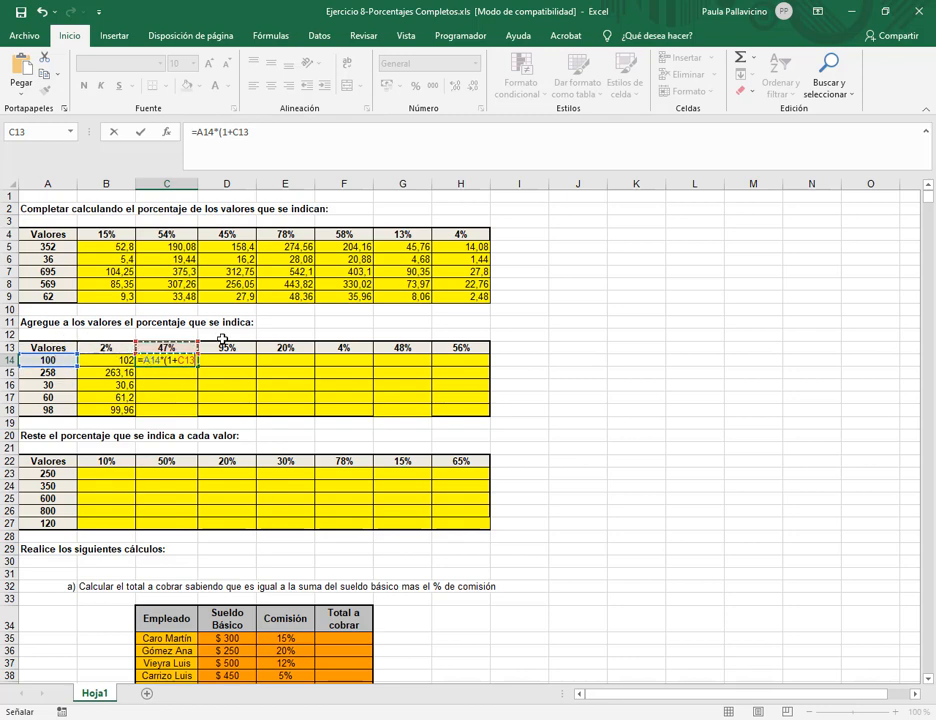
{"action": "type", "text": ")"}
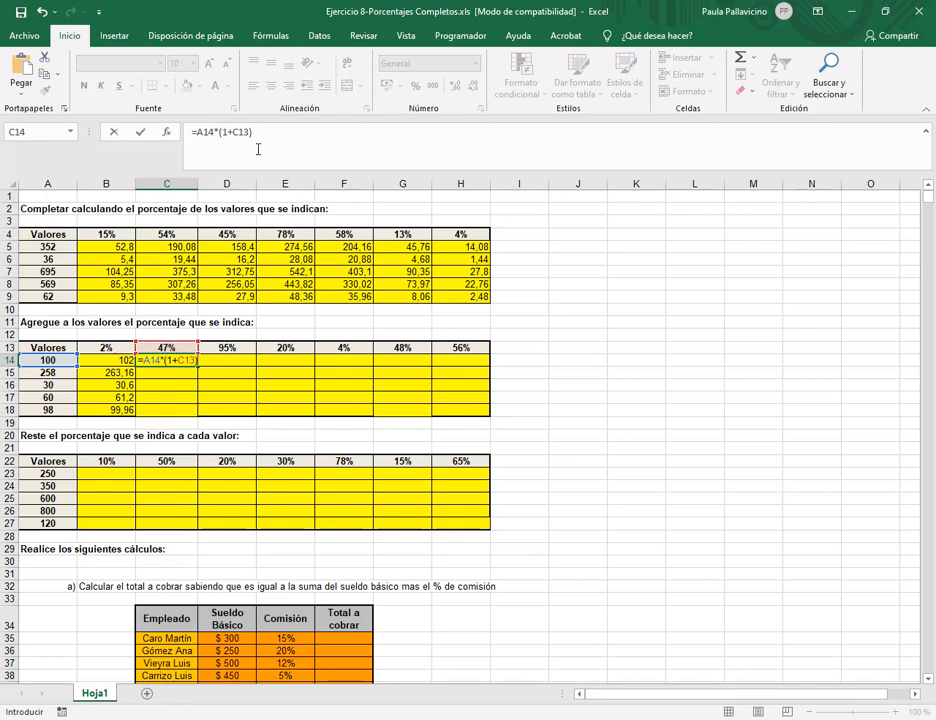
{"action": "left_click", "coordinate": [228, 132]}
{"action": "key", "text": "Return"}
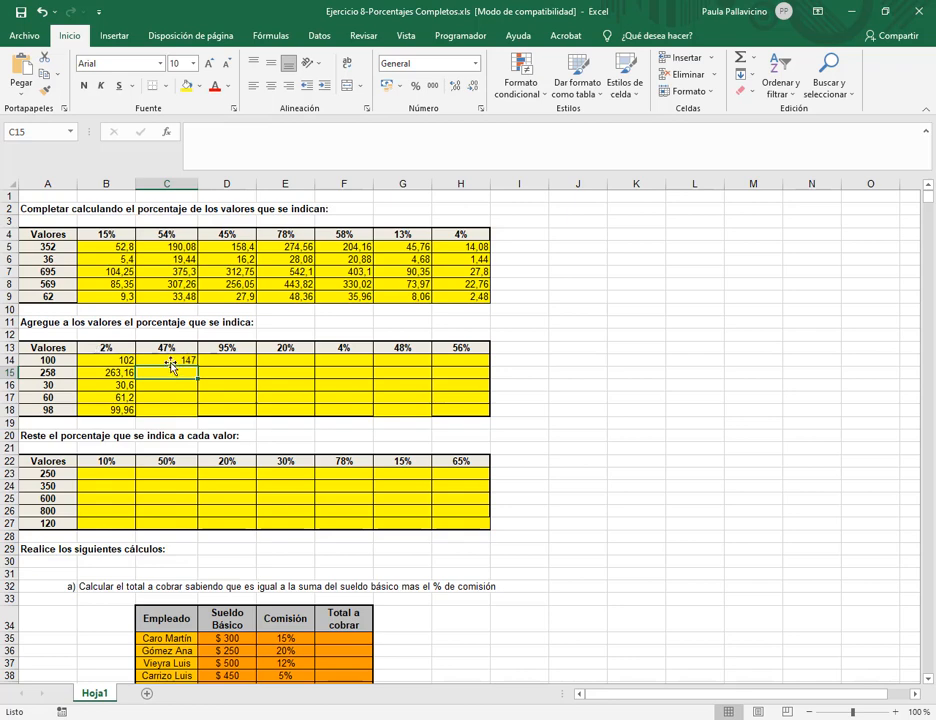
Calculate 47% of the value 100 with =A14*C13 in the spare cell I14, and clear that cell again
{"action": "left_click", "coordinate": [529, 359]}
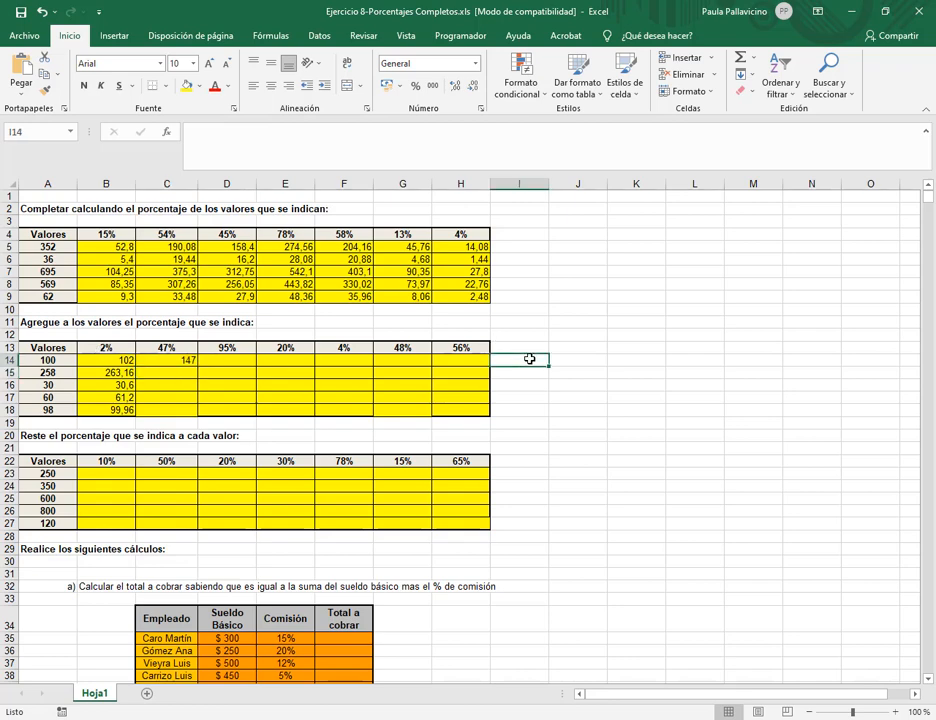
{"action": "type", "text": "="}
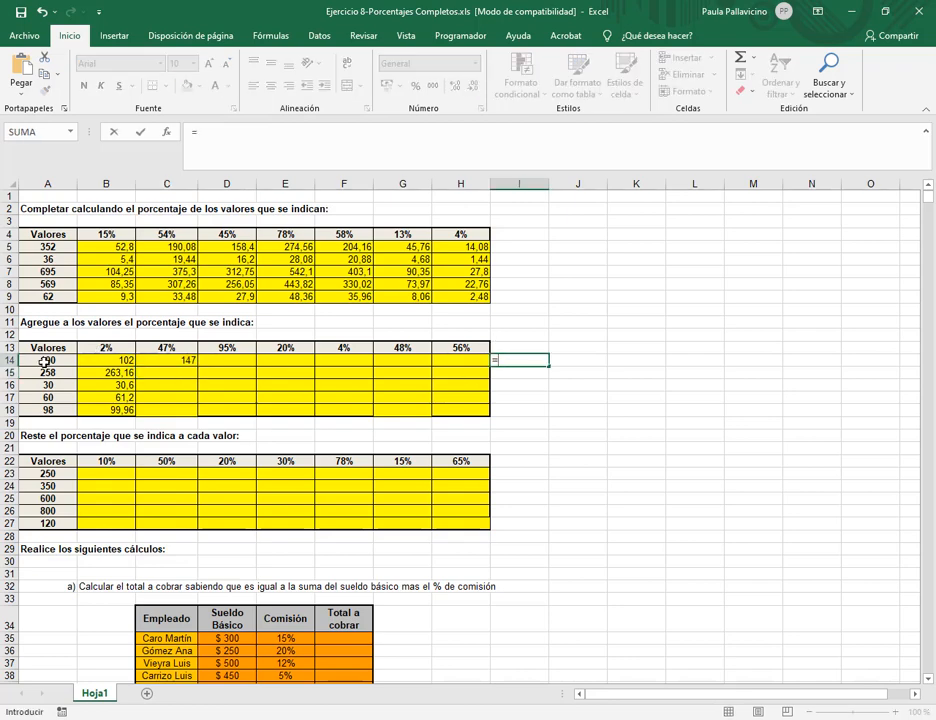
{"action": "left_click", "coordinate": [44, 361]}
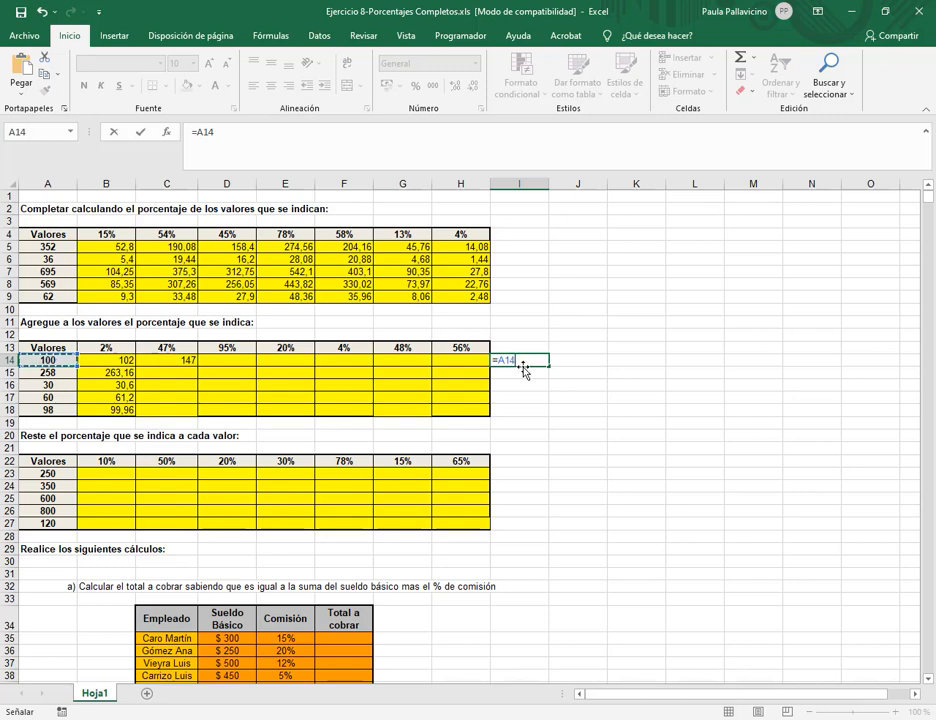
{"action": "type", "text": "*"}
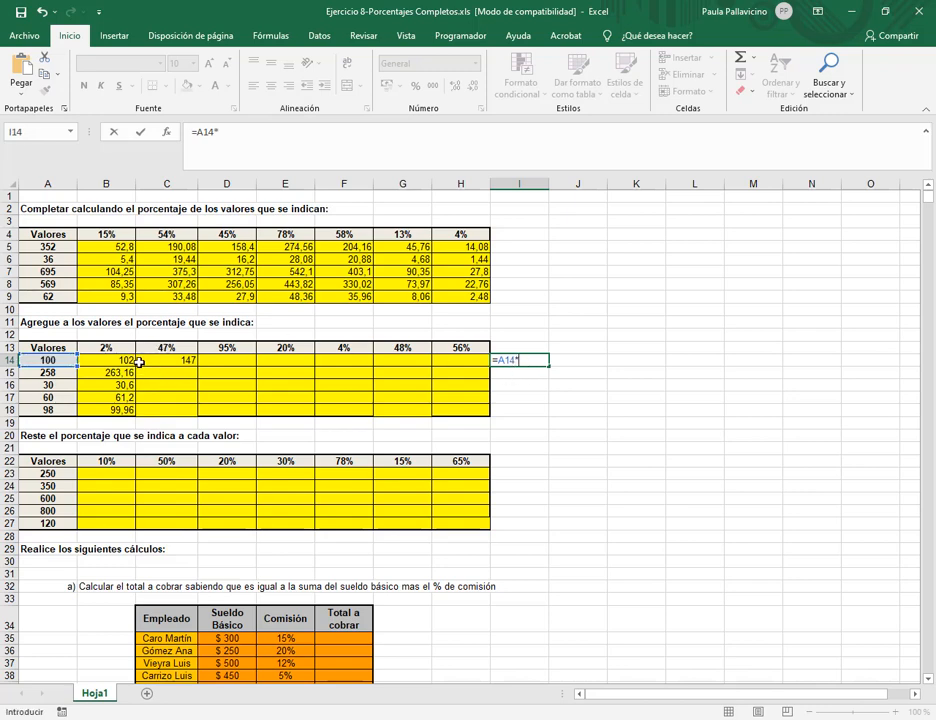
{"action": "left_click", "coordinate": [177, 348]}
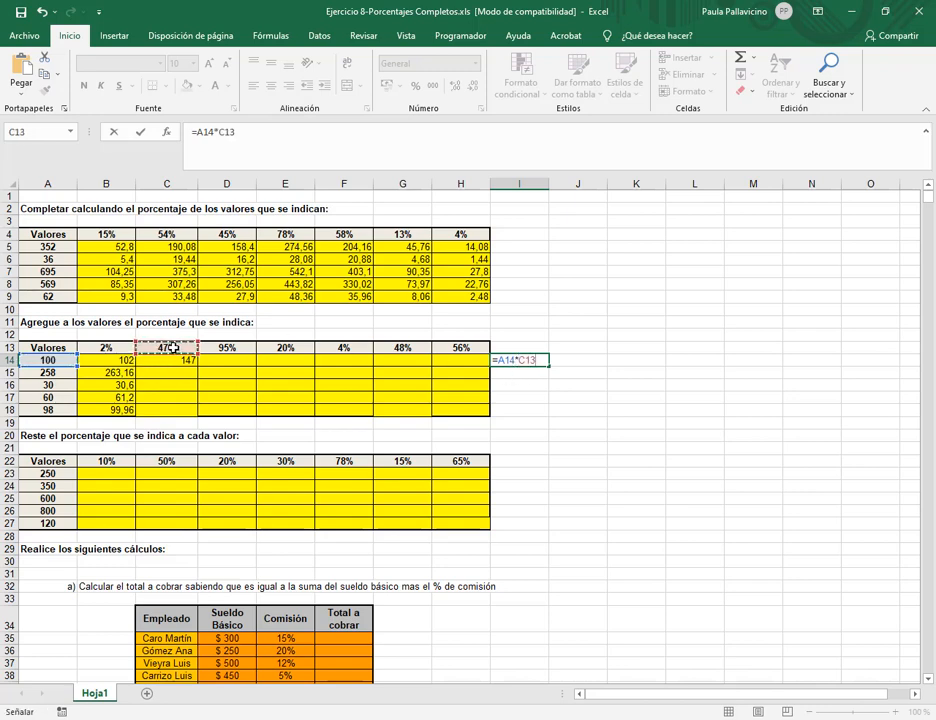
{"action": "key", "text": "Return"}
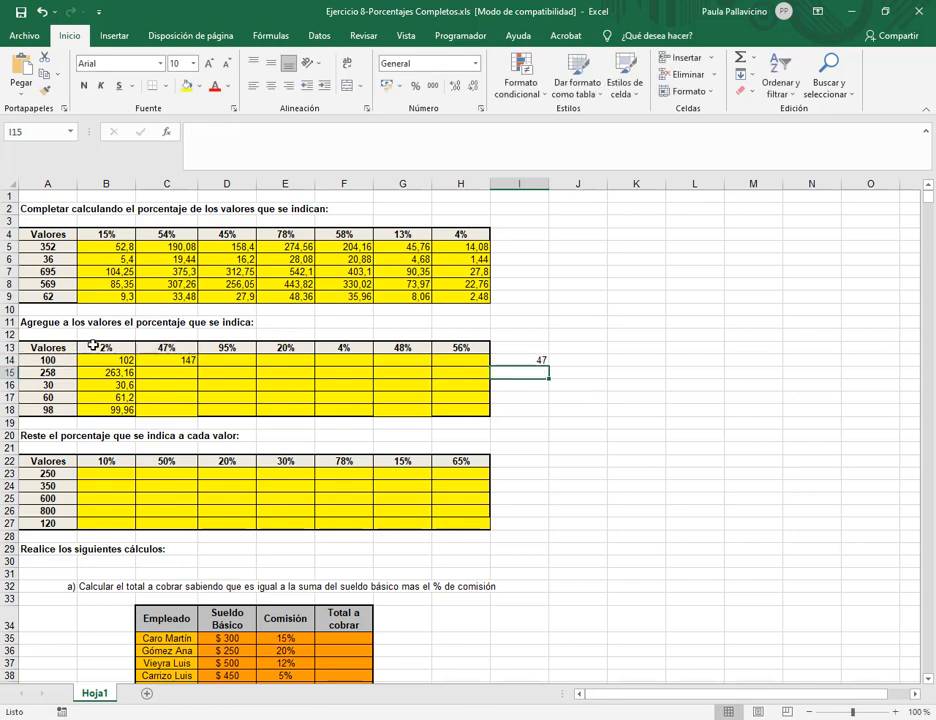
{"action": "left_click", "coordinate": [520, 362]}
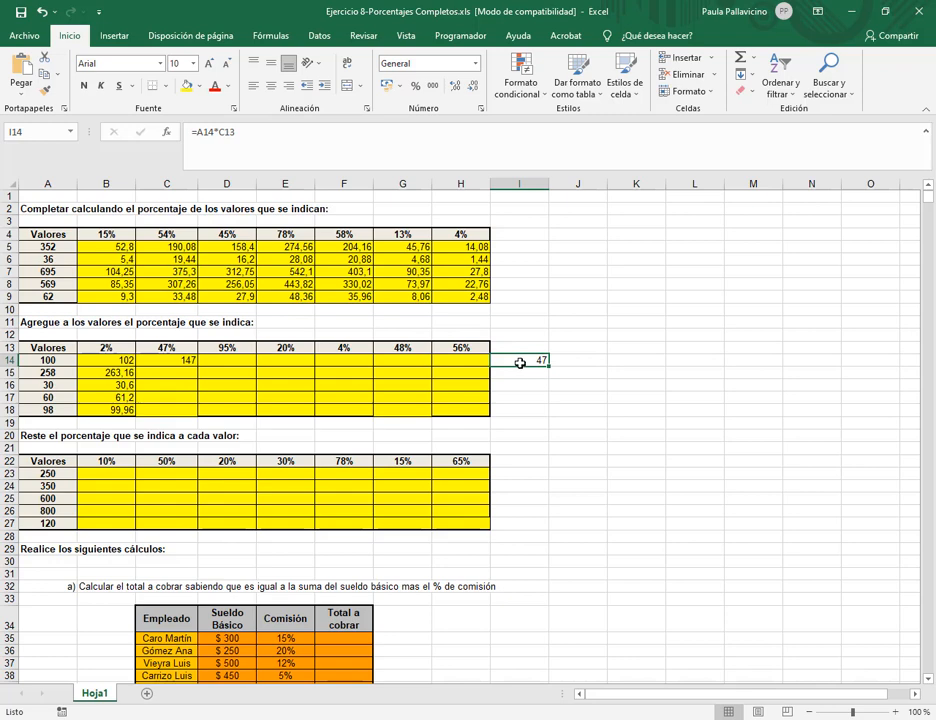
{"action": "key", "text": "Delete"}
Enter the formula =A15*(1+C13) in C15 to add the 47% to the value 258
{"action": "left_click", "coordinate": [178, 372]}
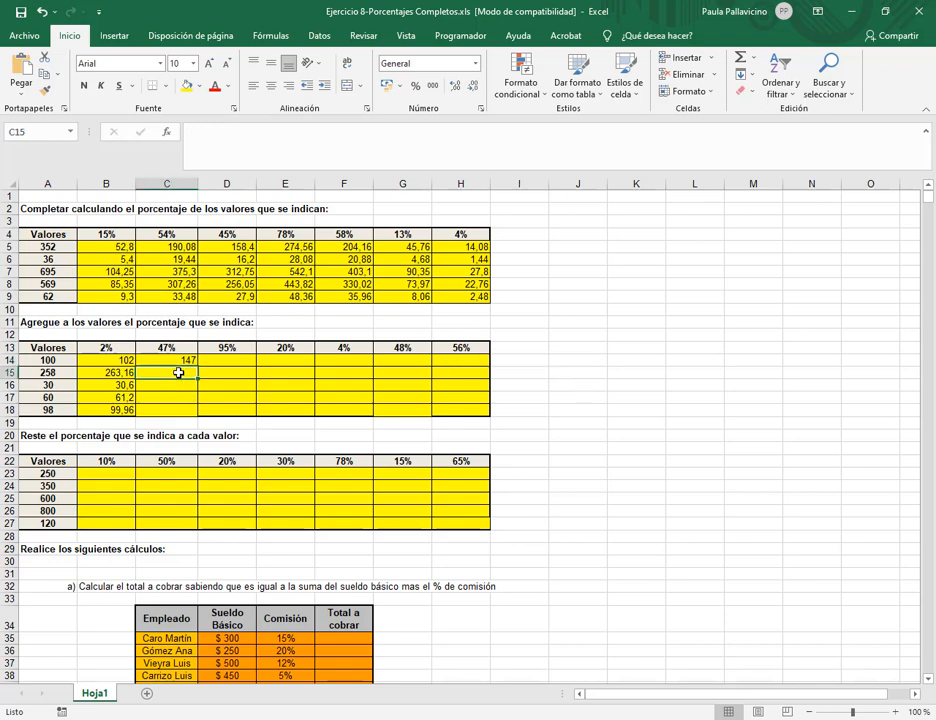
{"action": "type", "text": "="}
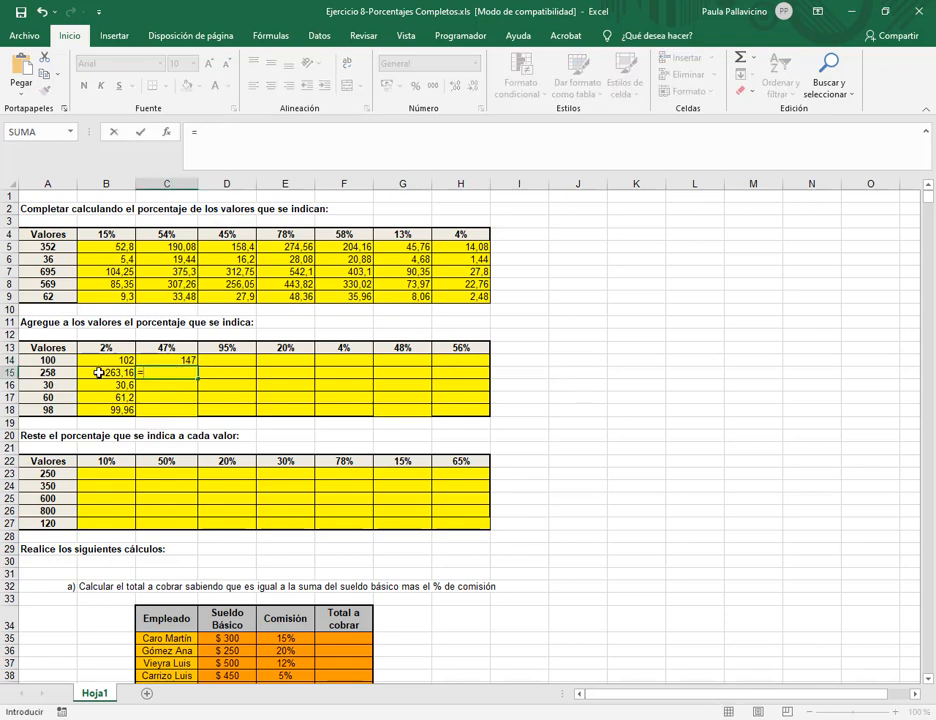
{"action": "left_click", "coordinate": [68, 369]}
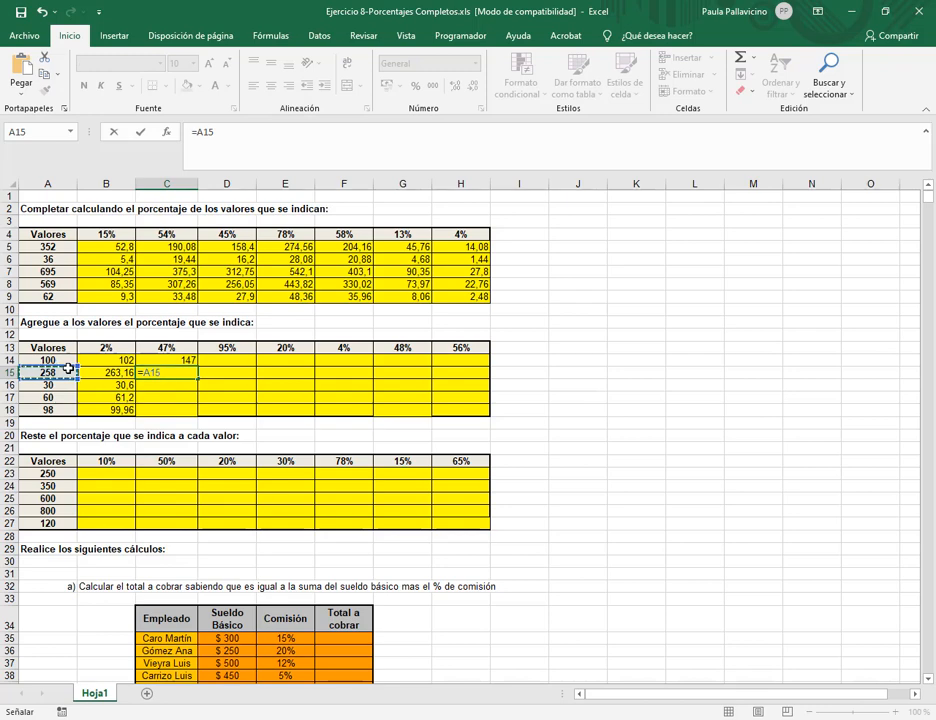
{"action": "type", "text": "*"}
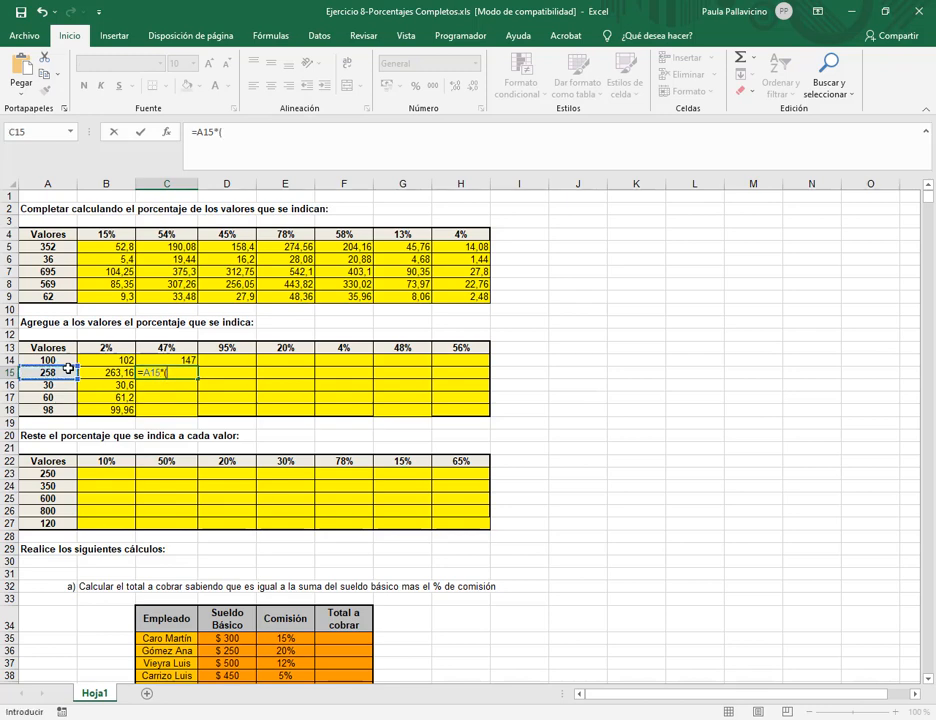
{"action": "left_click", "coordinate": [152, 347]}
{"action": "type", "text": ")"}
{"action": "key", "text": "Return"}
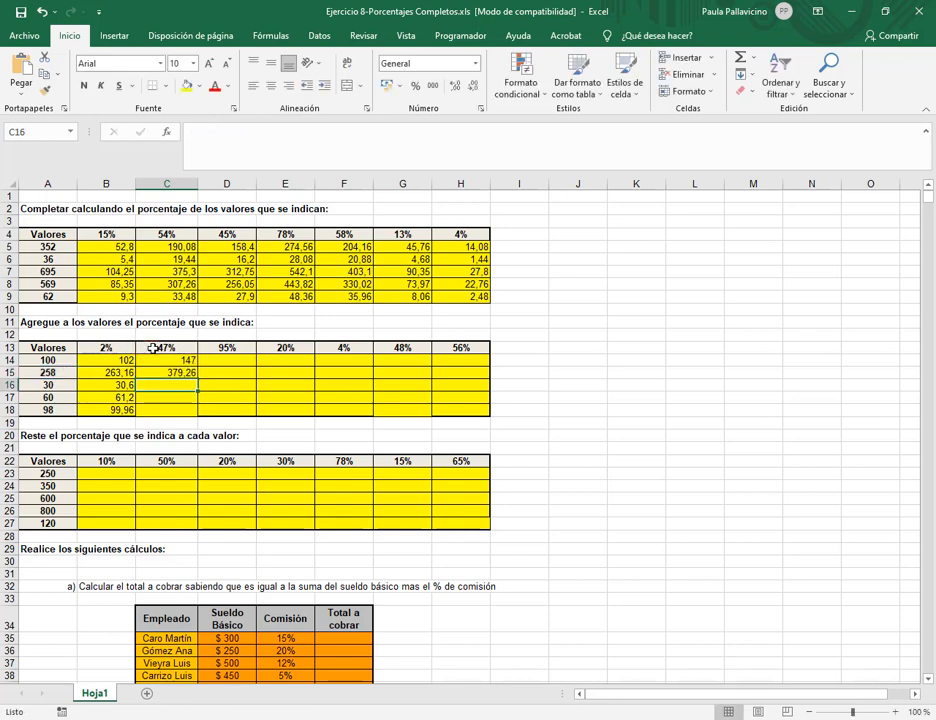
Enter the formula =A16*(1+C13) in C16 to add the 47% to the value 30
{"action": "type", "text": "="}
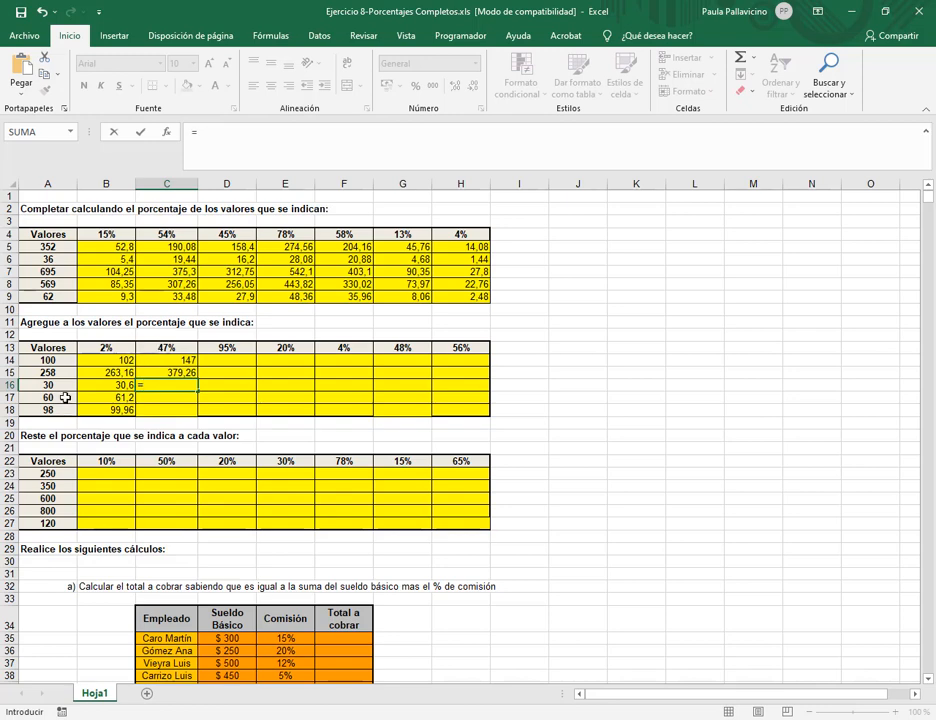
{"action": "left_click", "coordinate": [63, 384]}
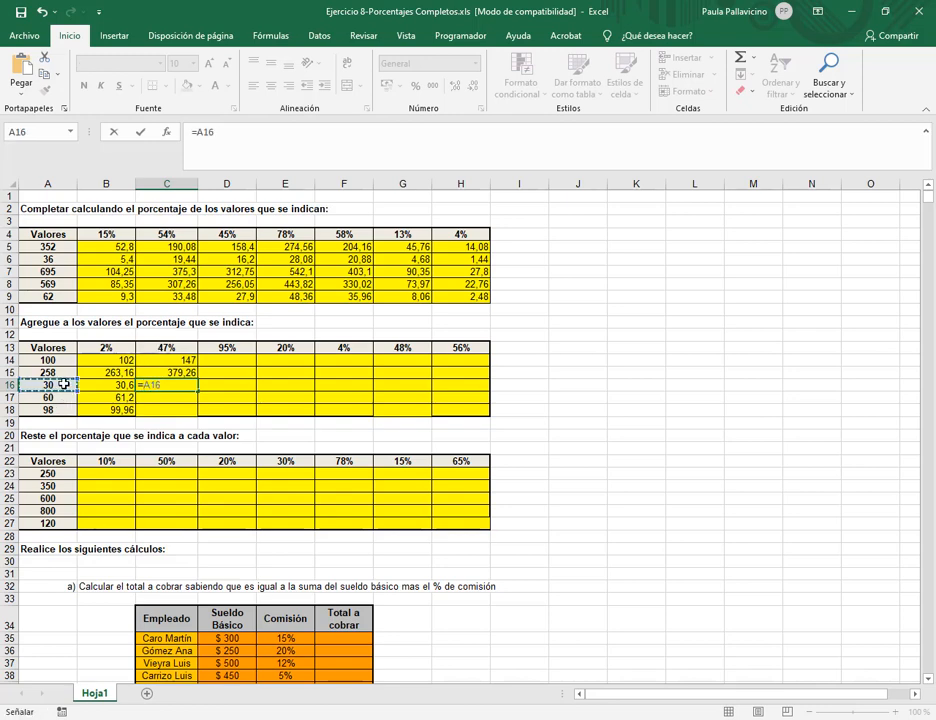
{"action": "type", "text": "*"}
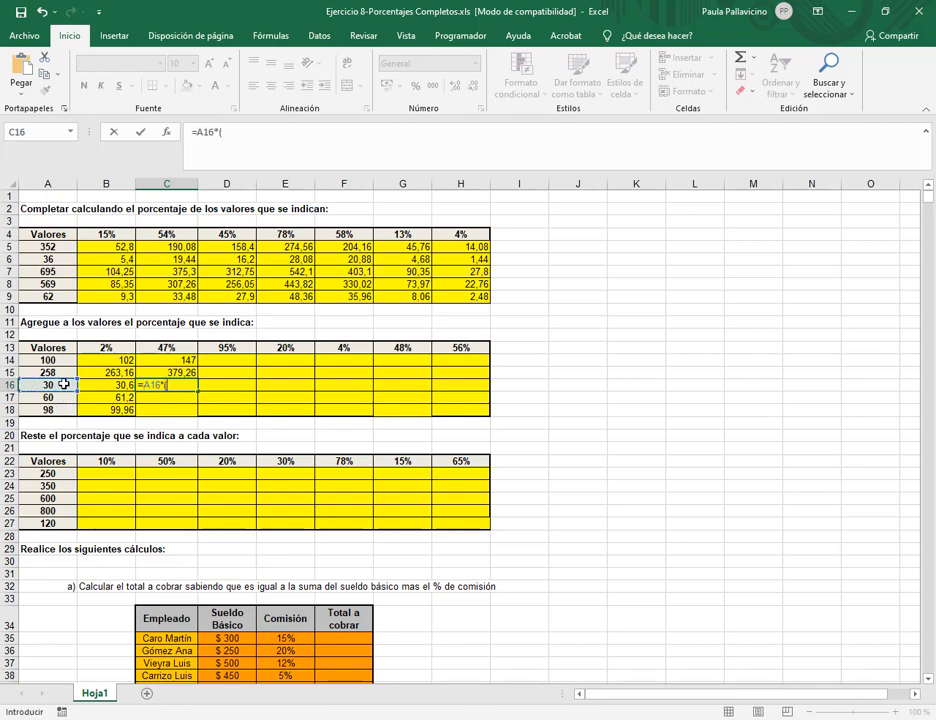
{"action": "left_click", "coordinate": [148, 350]}
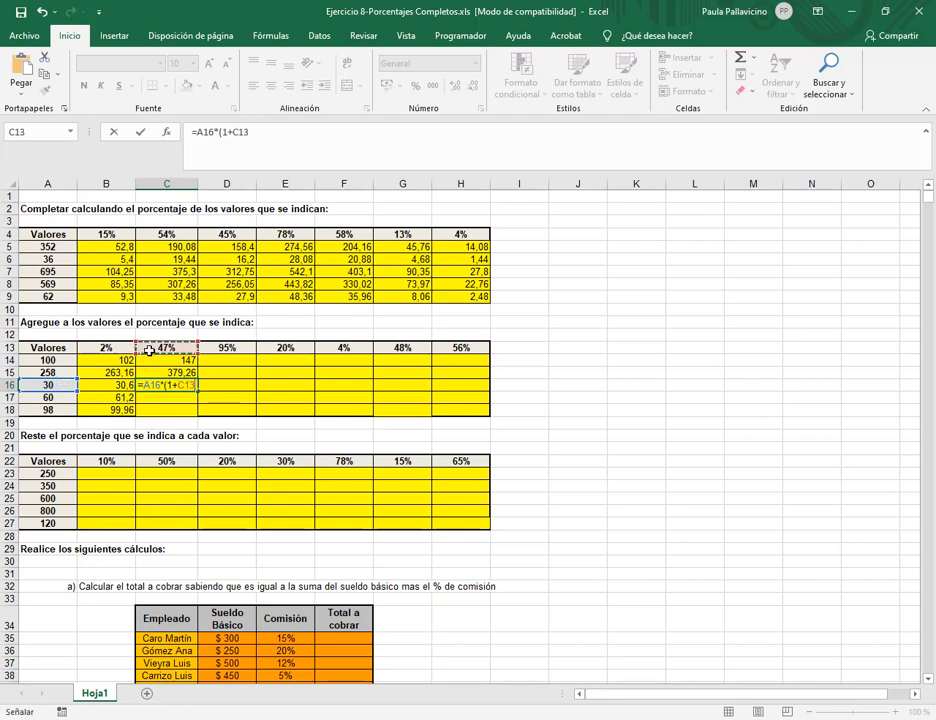
{"action": "type", "text": ")"}
{"action": "key", "text": "Return"}
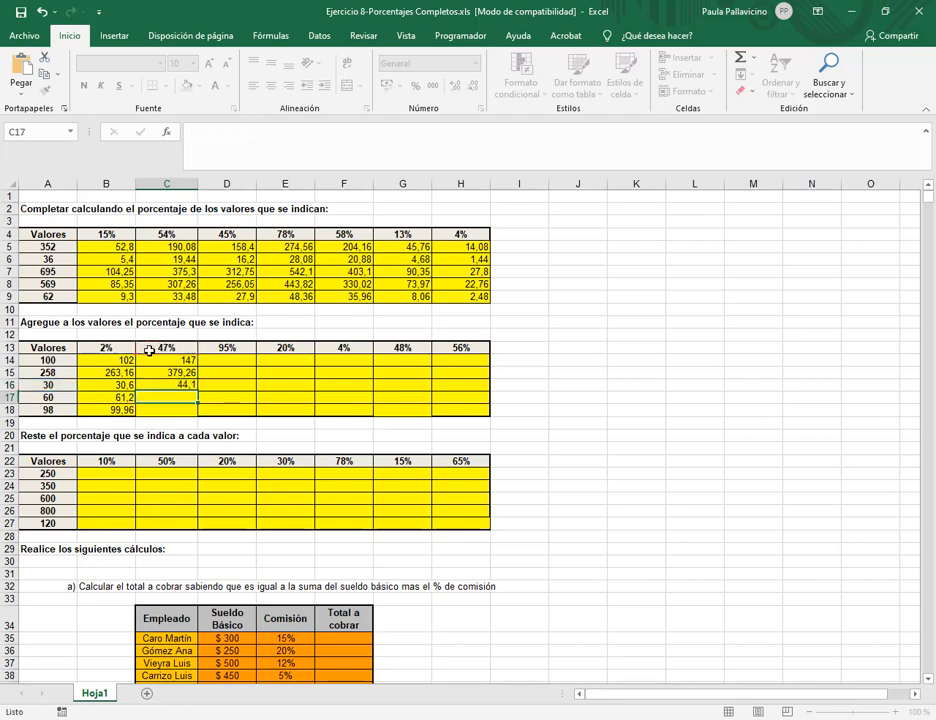
Enter the formula =A17*(1+C13) in C17 to add the 47% to the value 60, keeping the C13 reference relative
{"action": "type", "text": "="}
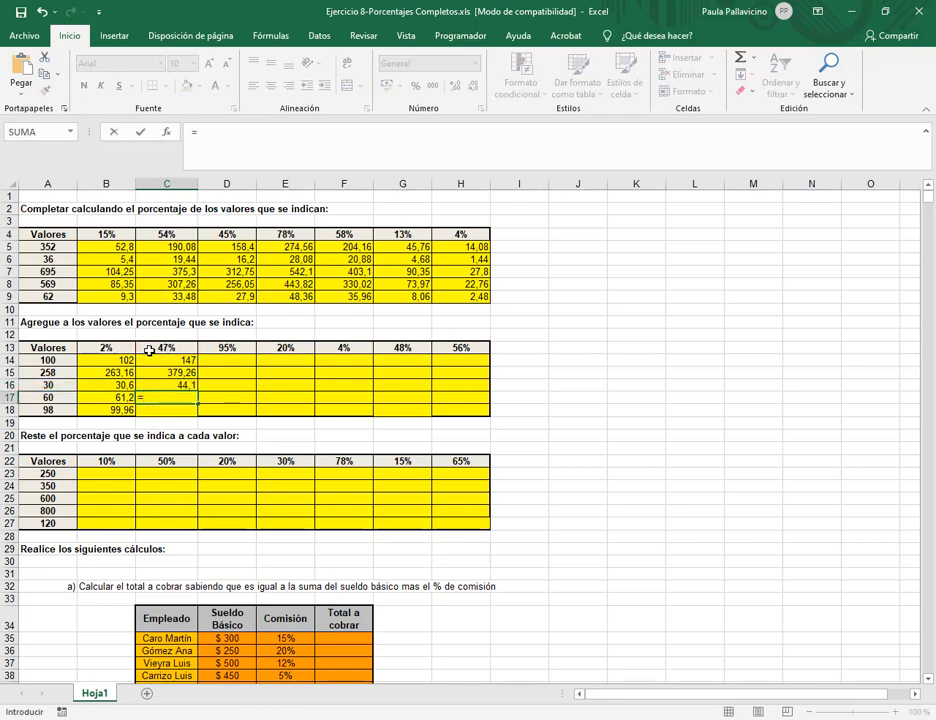
{"action": "left_click", "coordinate": [63, 398]}
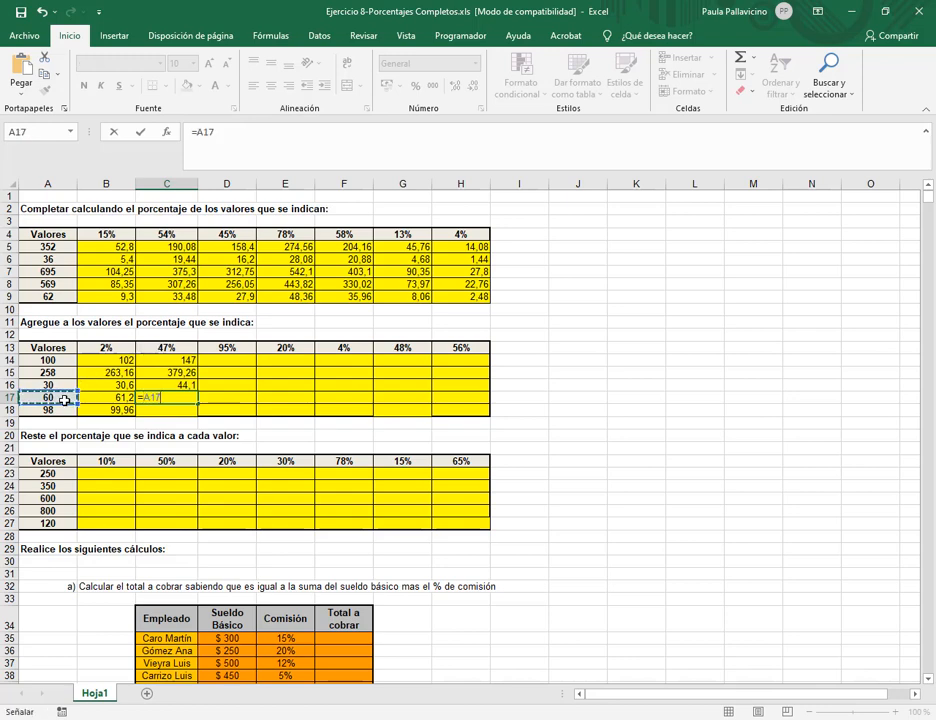
{"action": "type", "text": "*("}
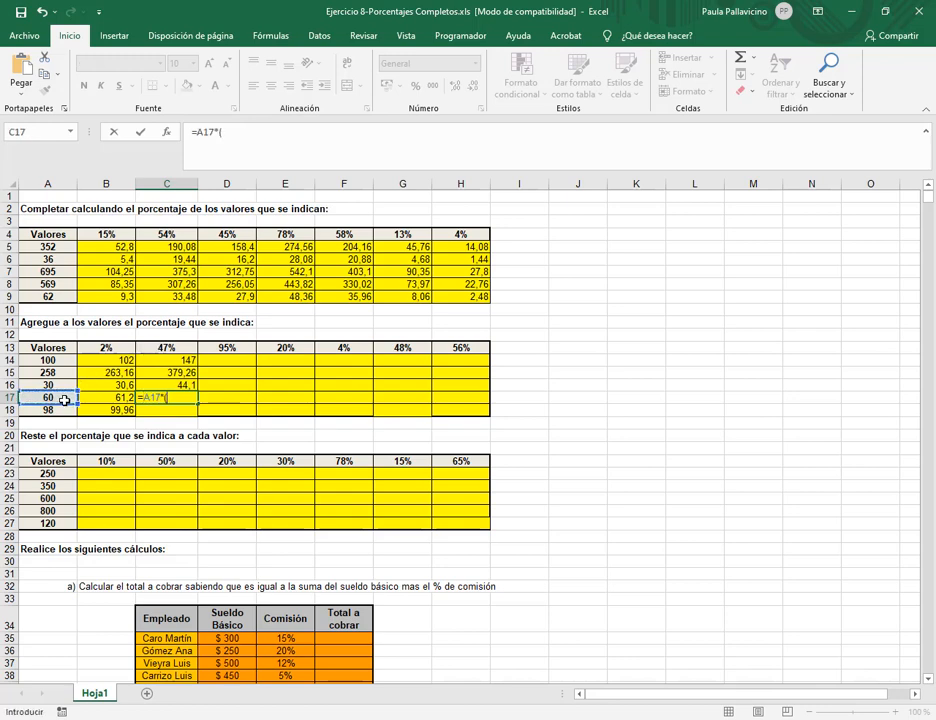
{"action": "type", "text": "1+"}
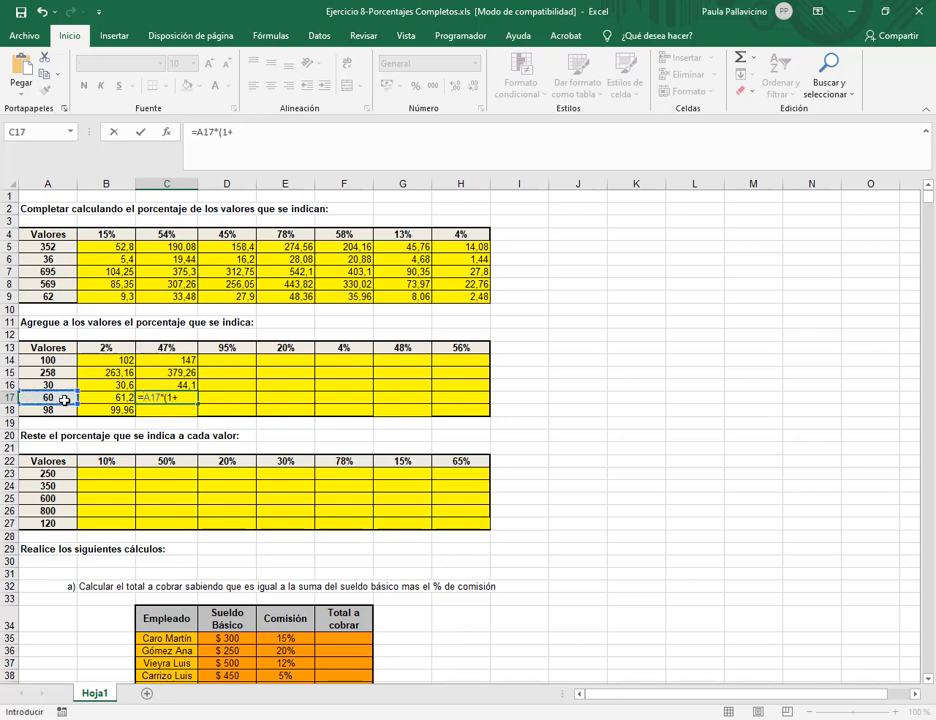
{"action": "left_click", "coordinate": [167, 347]}
{"action": "key", "text": "F4"}
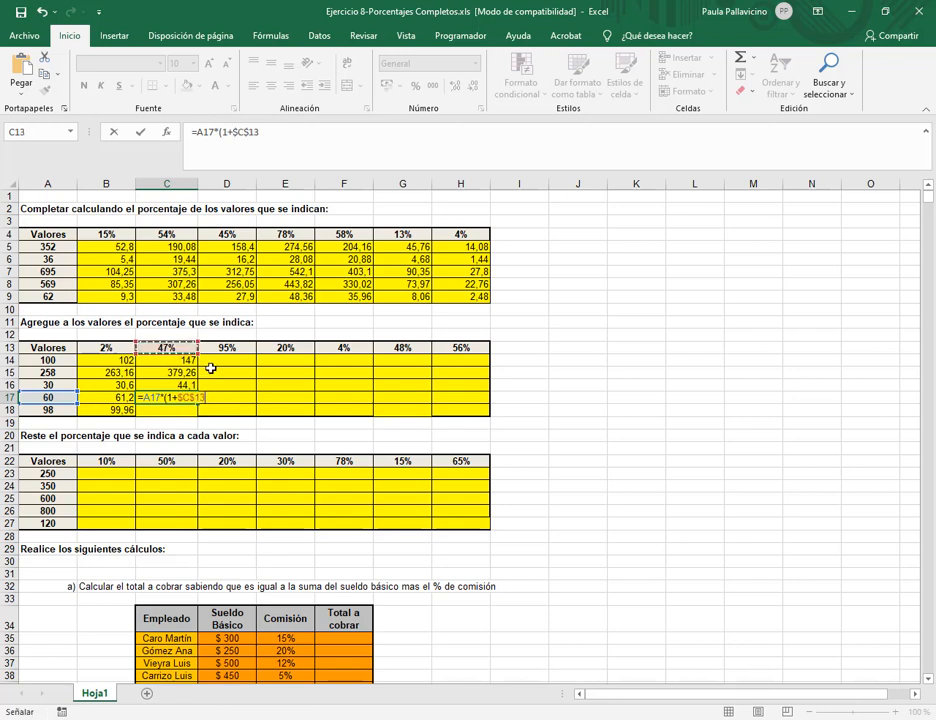
{"action": "type", "text": ")"}
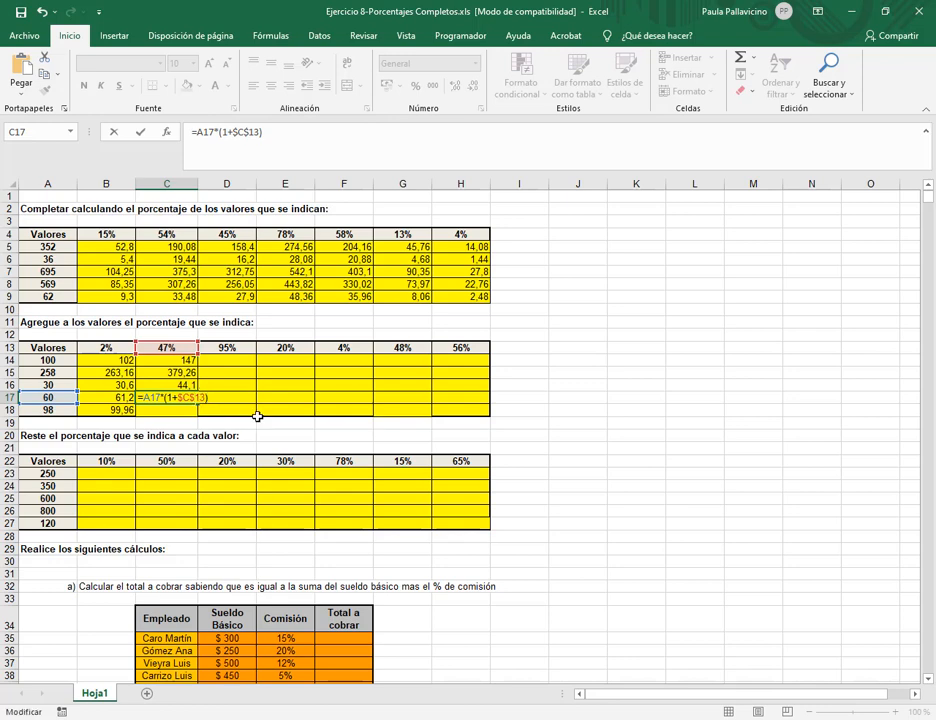
{"action": "left_click", "coordinate": [205, 402]}
{"action": "key", "text": "F4"}
{"action": "key", "text": "F4"}
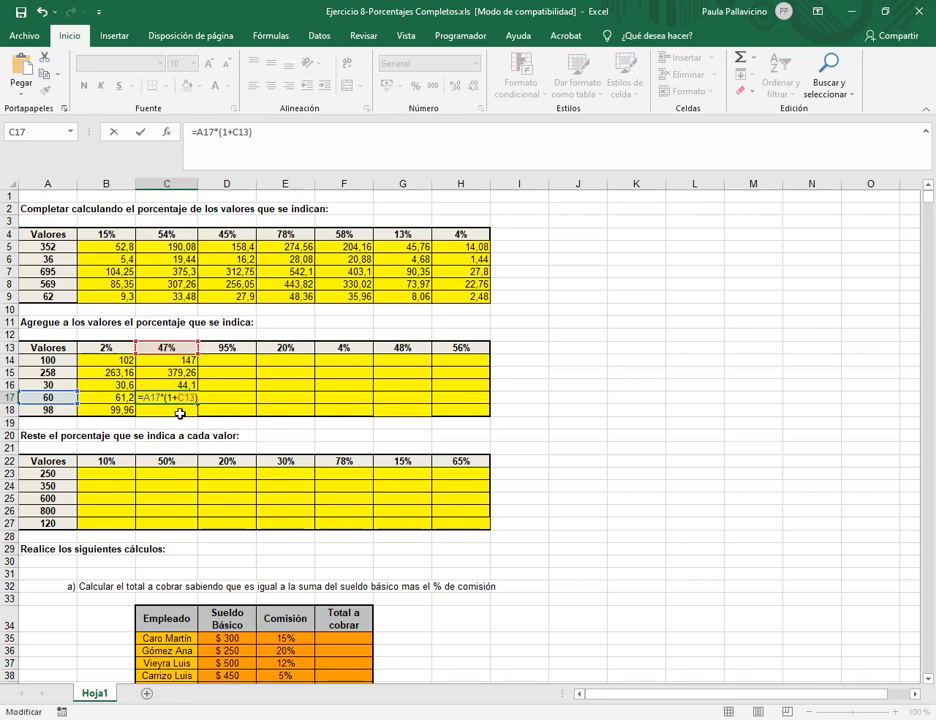
Enter the formula =A18*(1+C13) in C18 to add the 47% to the value 98
{"action": "left_click", "coordinate": [176, 409]}
{"action": "type", "text": "="}
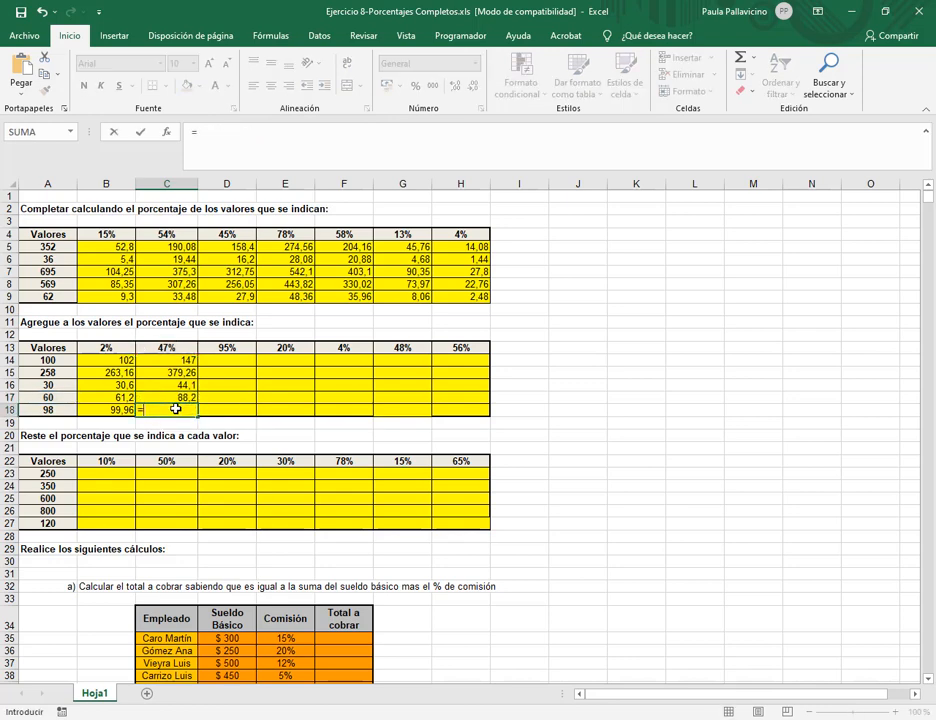
{"action": "left_click", "coordinate": [42, 413]}
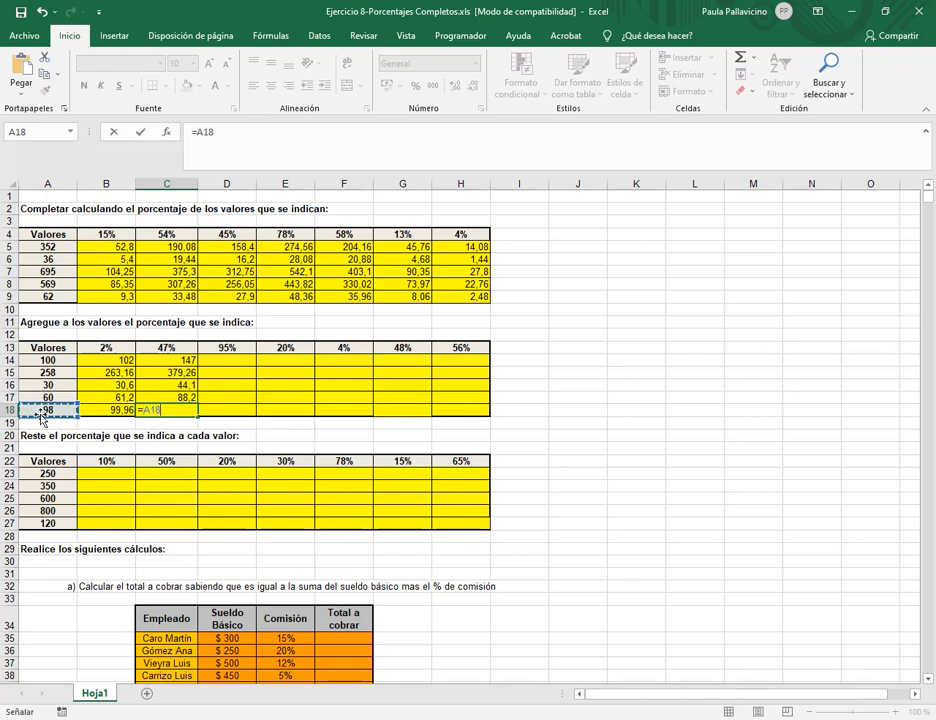
{"action": "type", "text": "*(1+"}
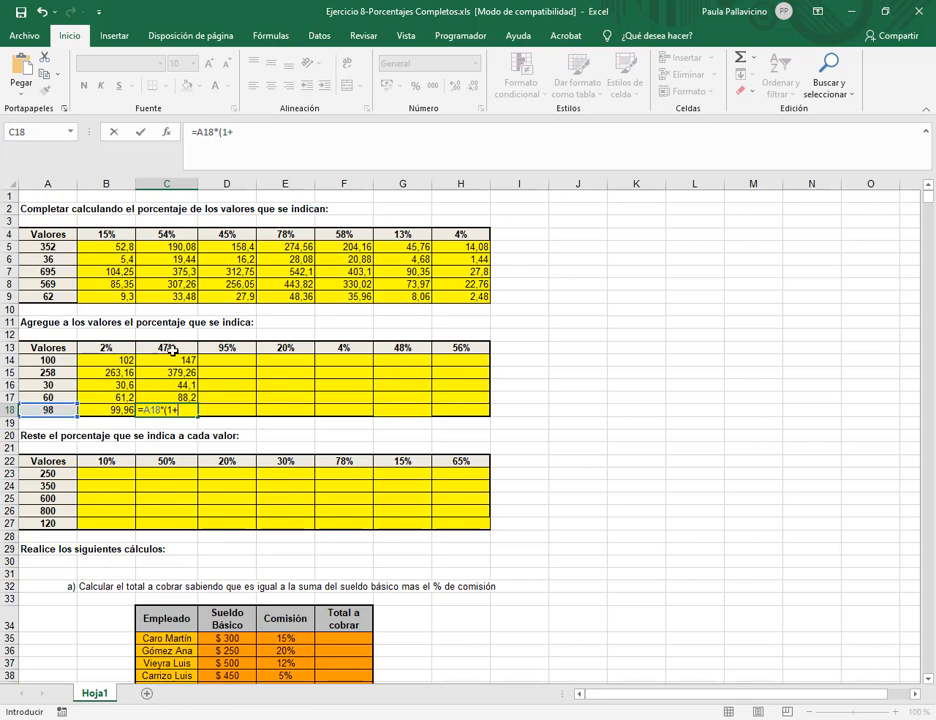
{"action": "left_click", "coordinate": [173, 347]}
{"action": "type", "text": ")"}
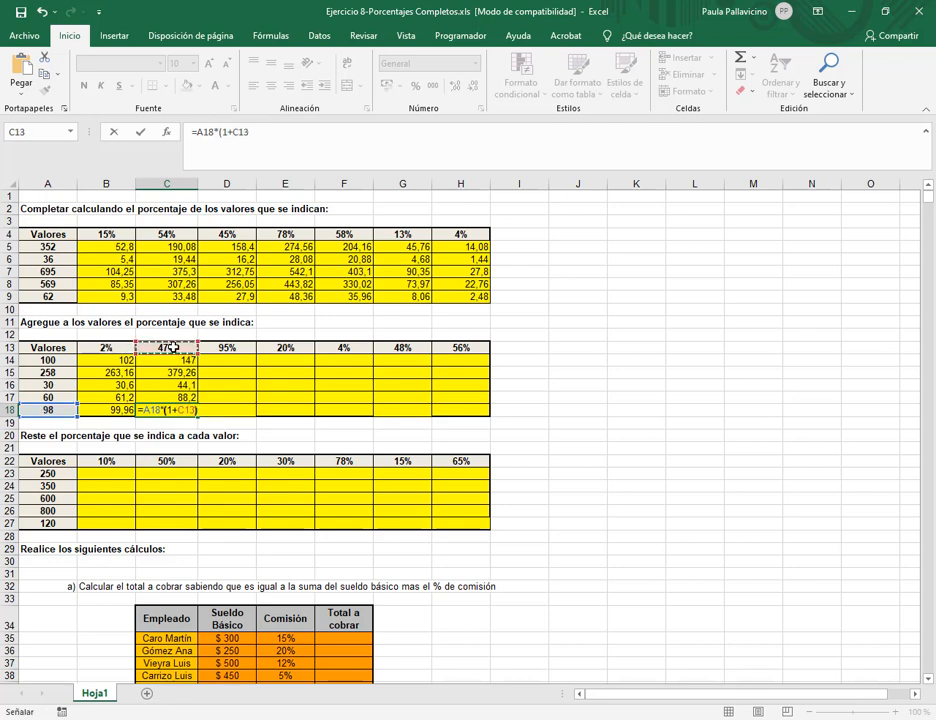
{"action": "key", "text": "Return"}
Enter the mixed-reference formula =$A14*(1+D$13) in D14 to add the 95% to the value 100
{"action": "left_click", "coordinate": [228, 358]}
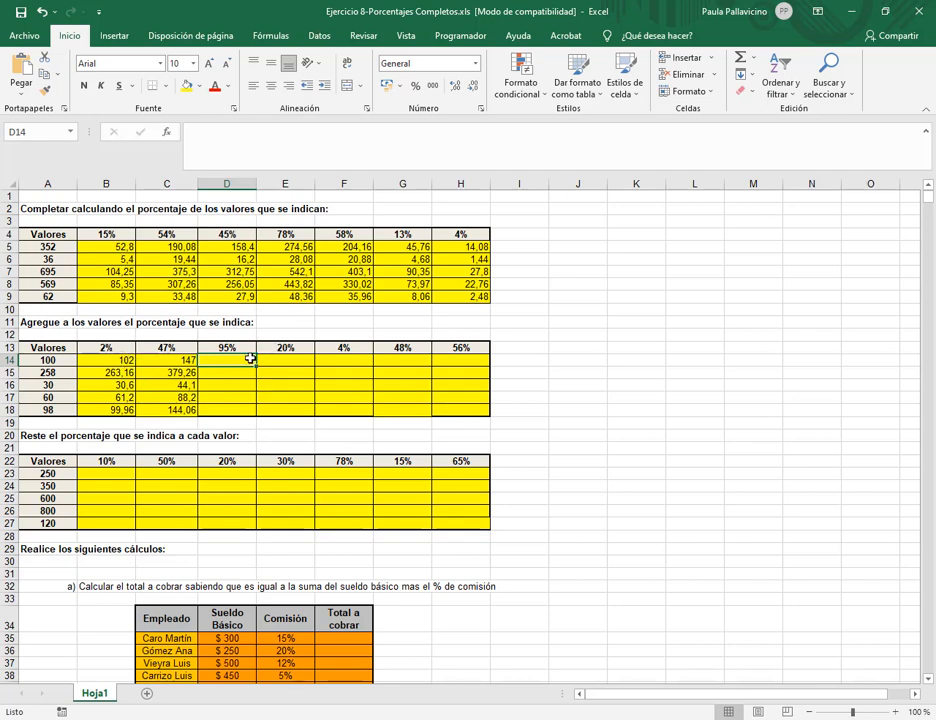
{"action": "type", "text": "="}
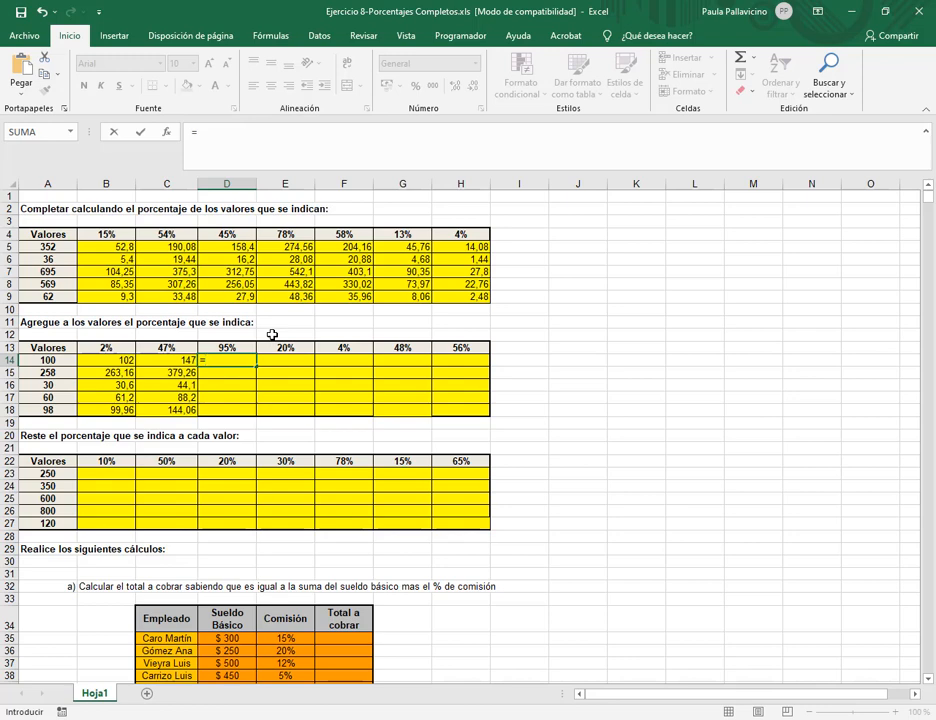
{"action": "left_click", "coordinate": [61, 359]}
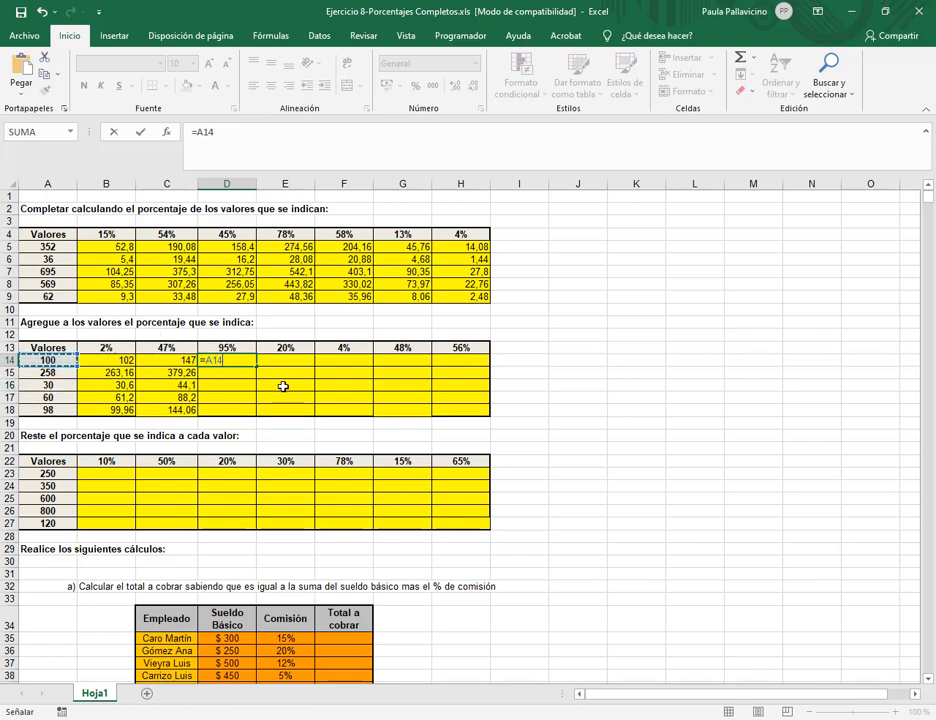
{"action": "key", "text": "F5"}
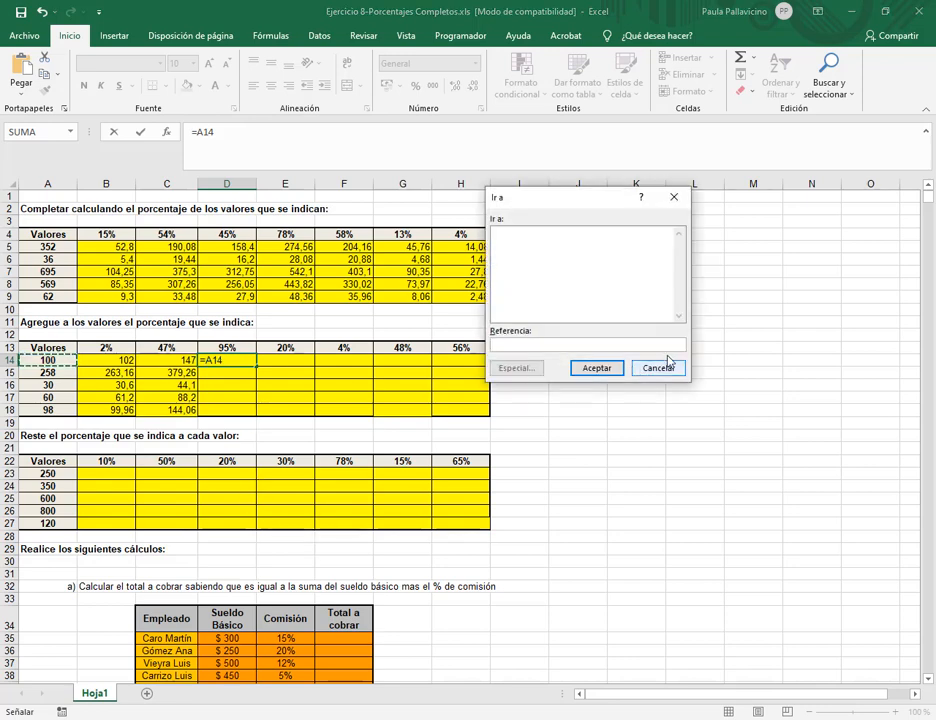
{"action": "left_click", "coordinate": [664, 308]}
{"action": "key", "text": "F4"}
{"action": "key", "text": "F4"}
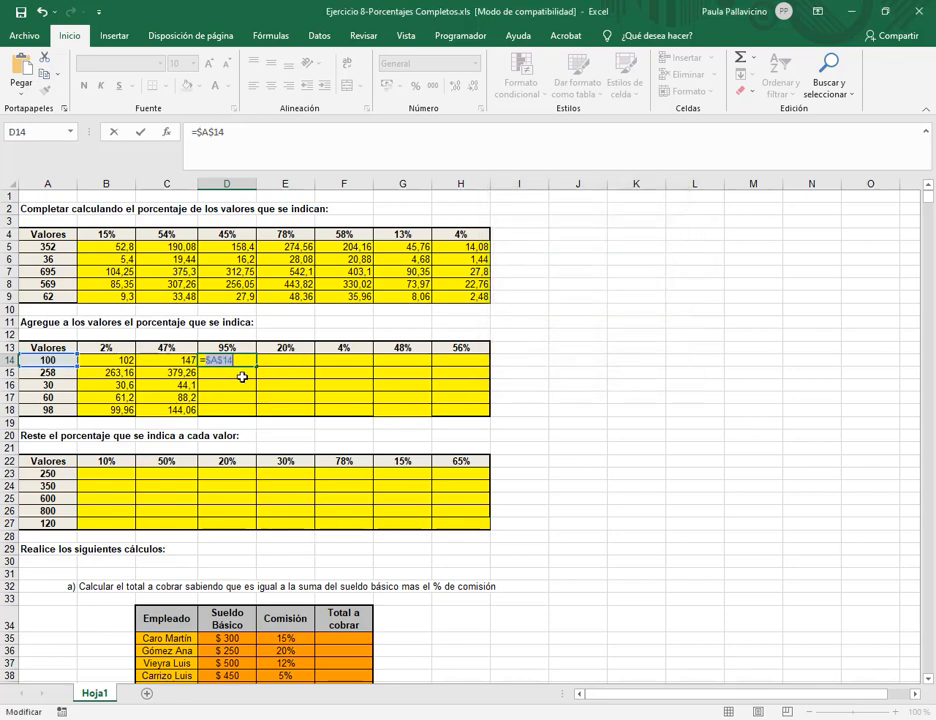
{"action": "key", "text": "F4"}
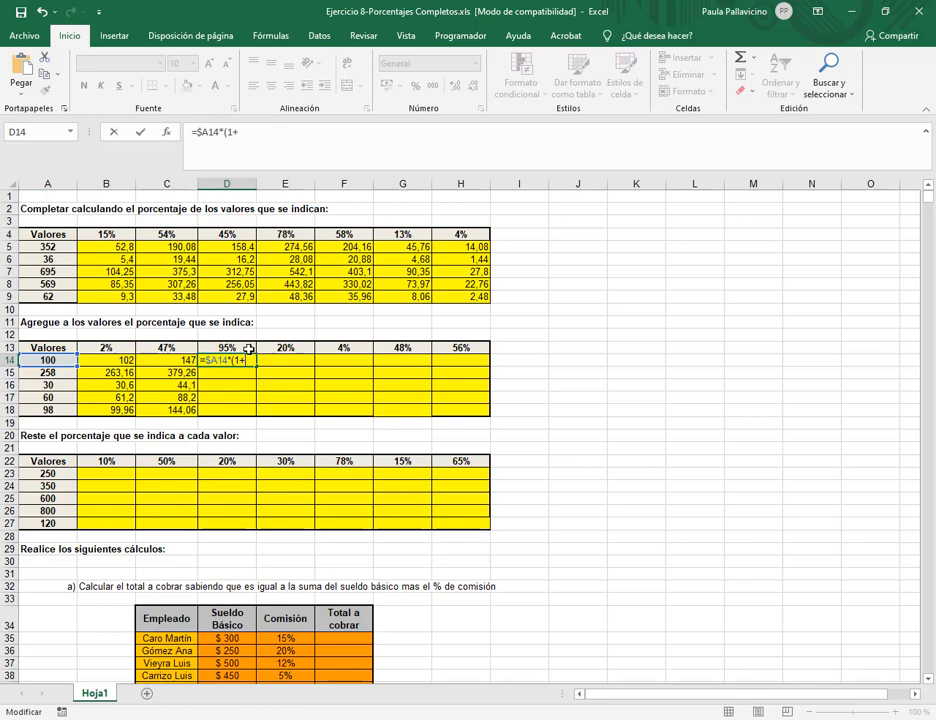
{"action": "left_click", "coordinate": [250, 346]}
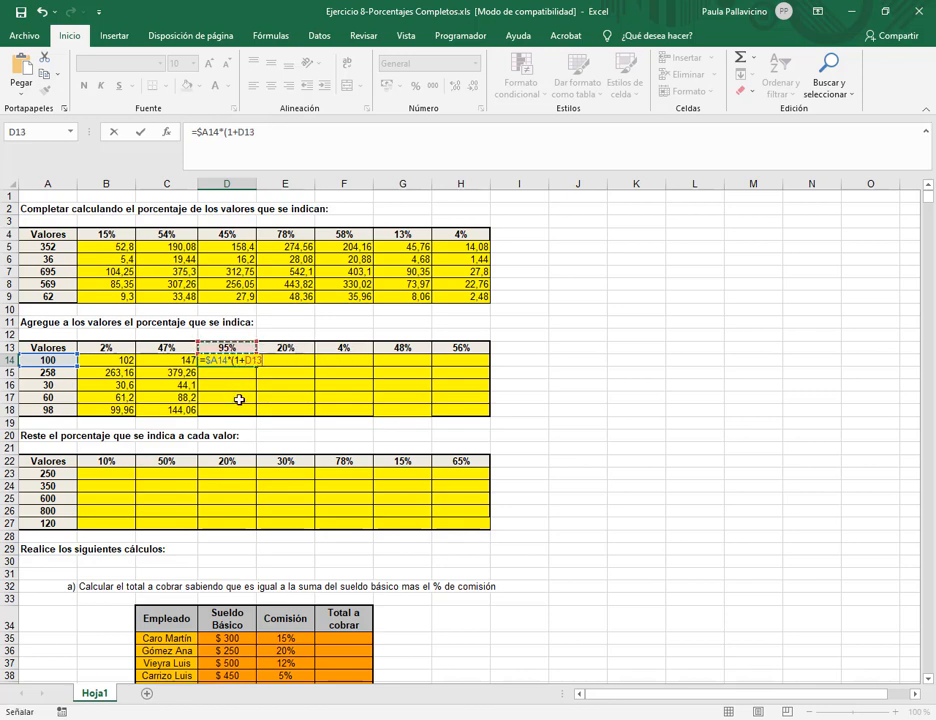
{"action": "key", "text": "F4"}
{"action": "left_click", "coordinate": [288, 360]}
{"action": "key", "text": "F4"}
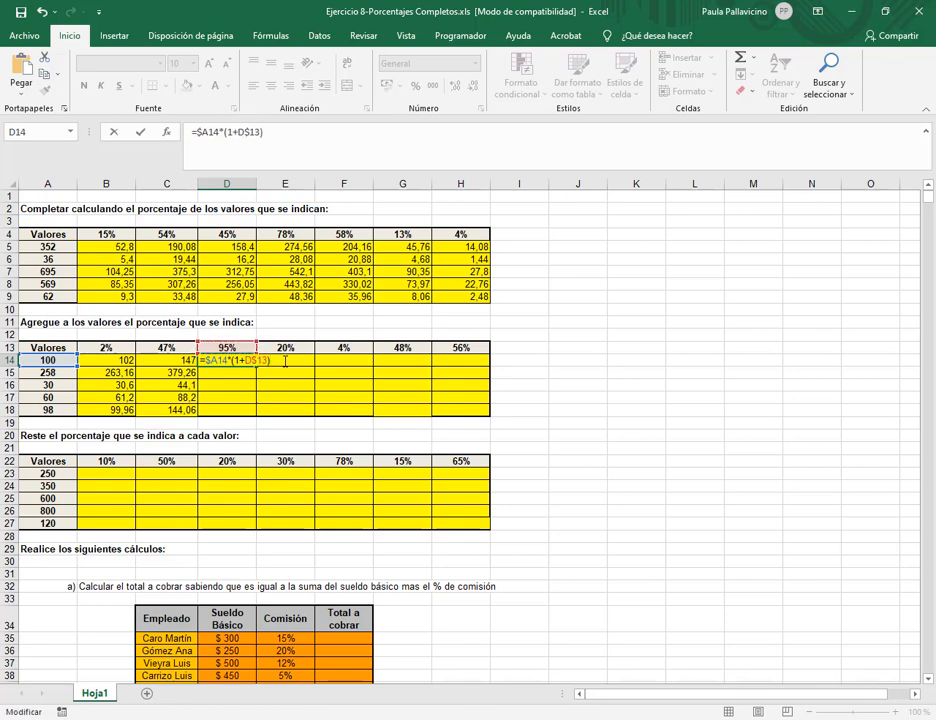
{"action": "key", "text": "Return"}
Fill the D14 formula across and down through H18 to complete the percentage-addition table
{"action": "left_click", "coordinate": [234, 361]}
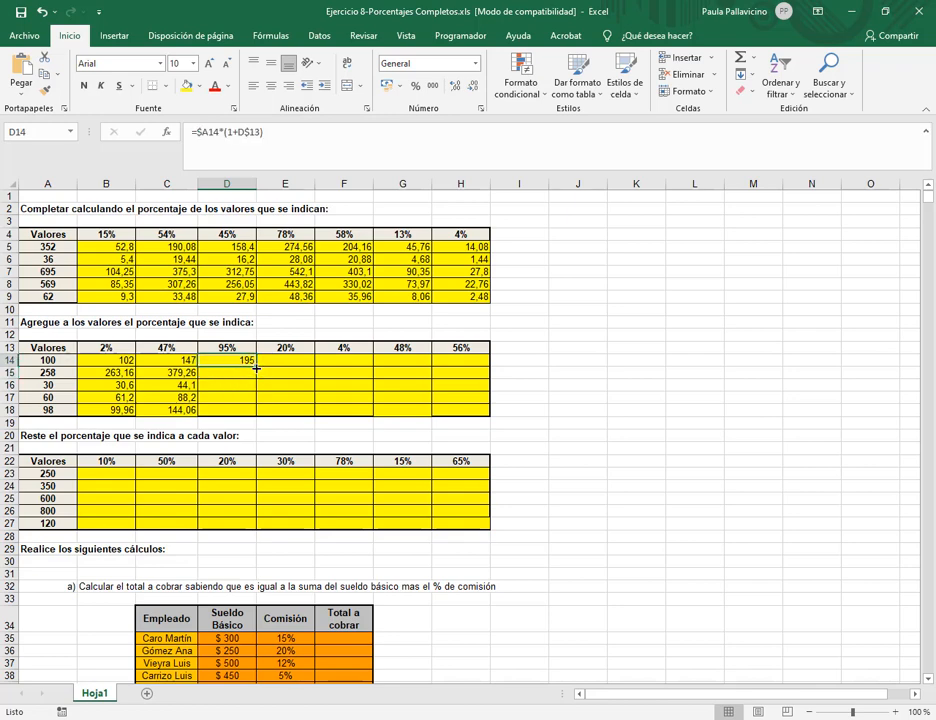
{"action": "left_click_drag", "start_coordinate": [256, 368], "coordinate": [487, 426]}
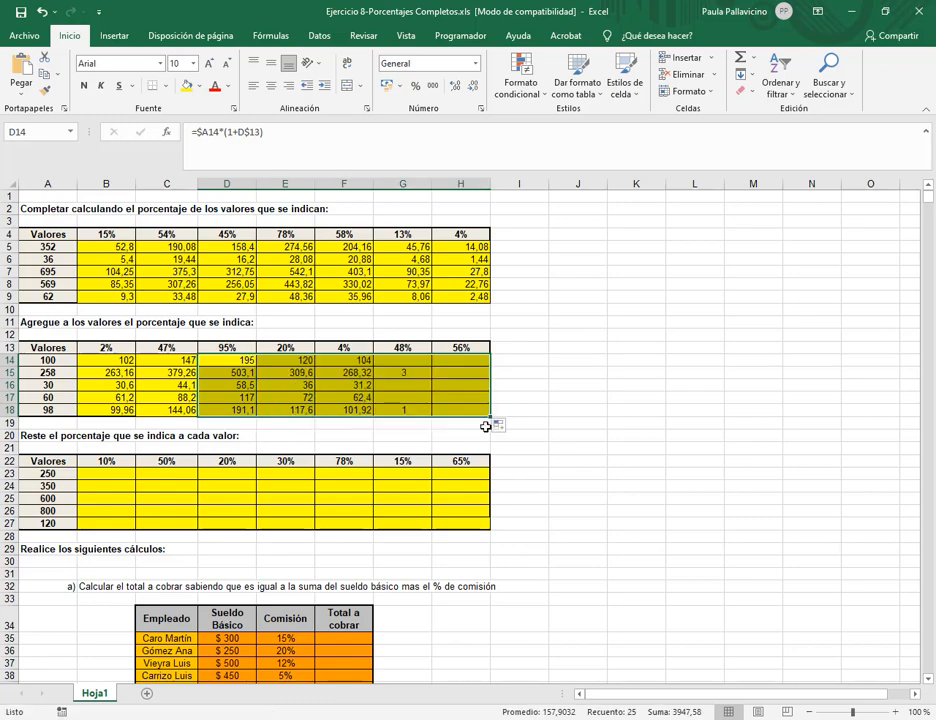
{"action": "left_click", "coordinate": [569, 425]}
Enter the formula =A23-(A23*B22) in B23 to subtract the 10% from the value 250
{"action": "left_click", "coordinate": [105, 474]}
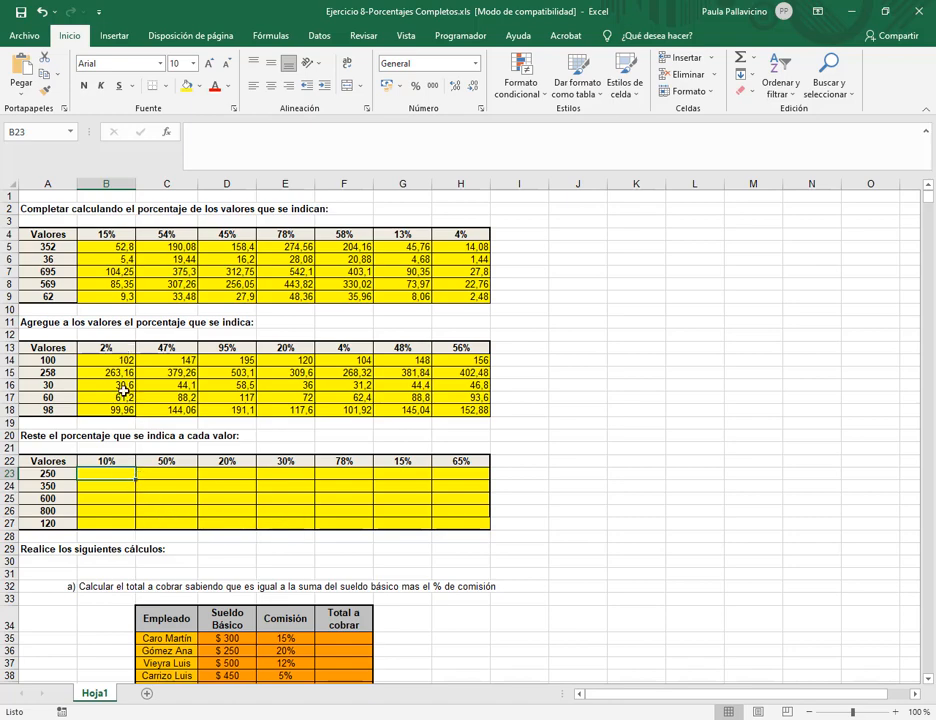
{"action": "type", "text": "="}
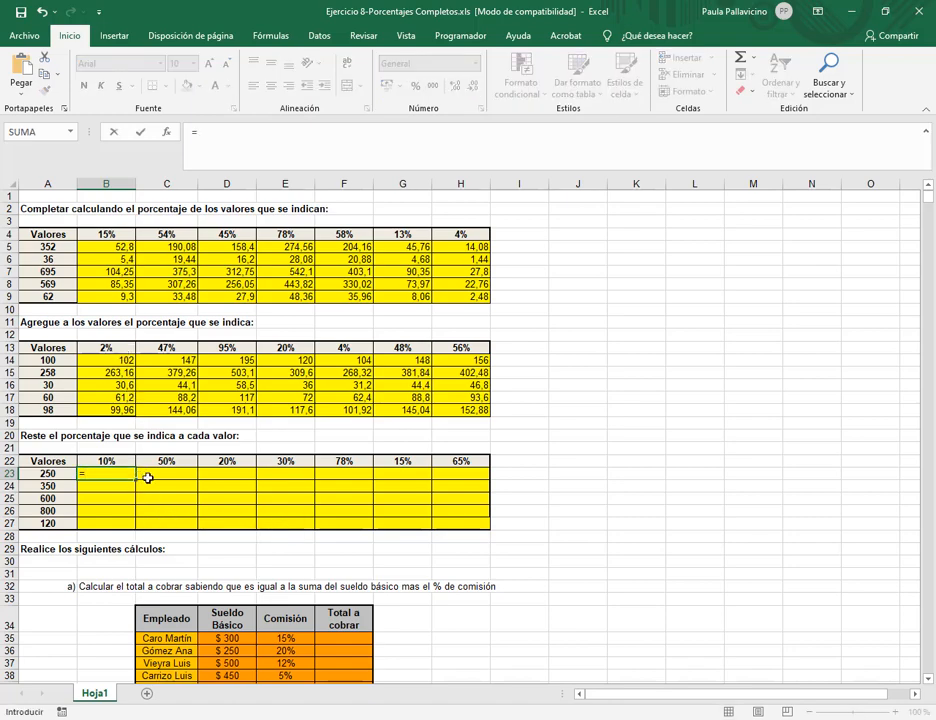
{"action": "left_click", "coordinate": [62, 474]}
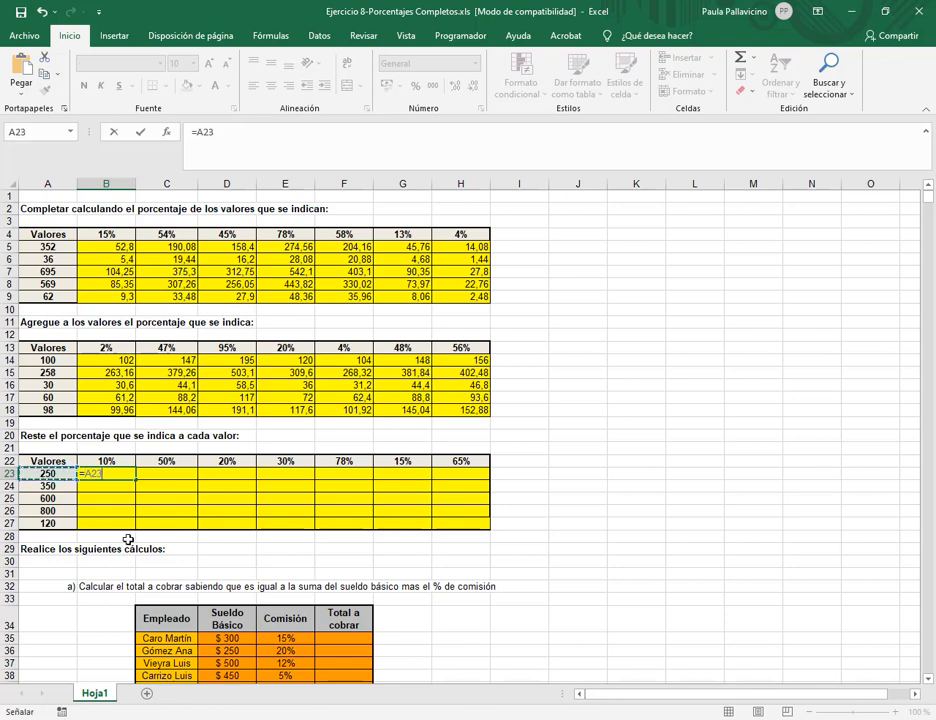
{"action": "type", "text": "-"}
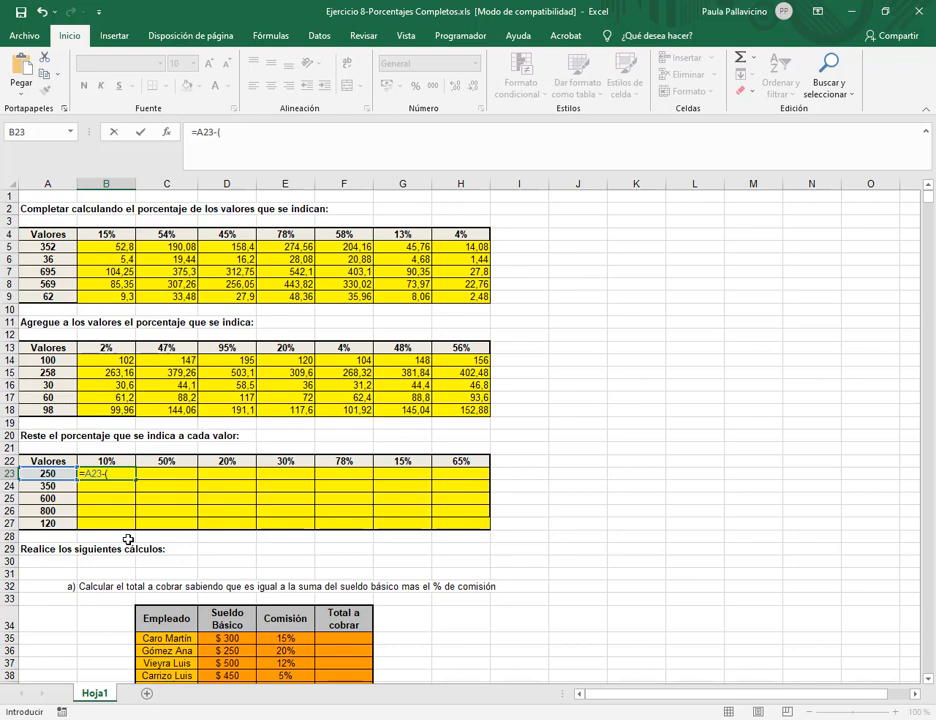
{"action": "type", "text": "("}
{"action": "left_click", "coordinate": [48, 474]}
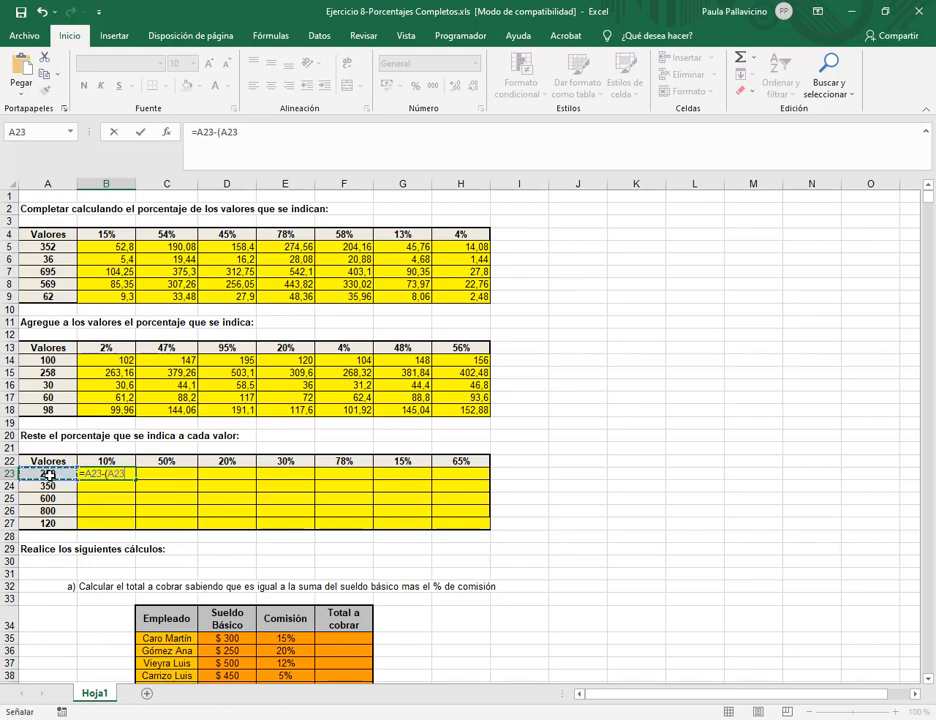
{"action": "type", "text": "*"}
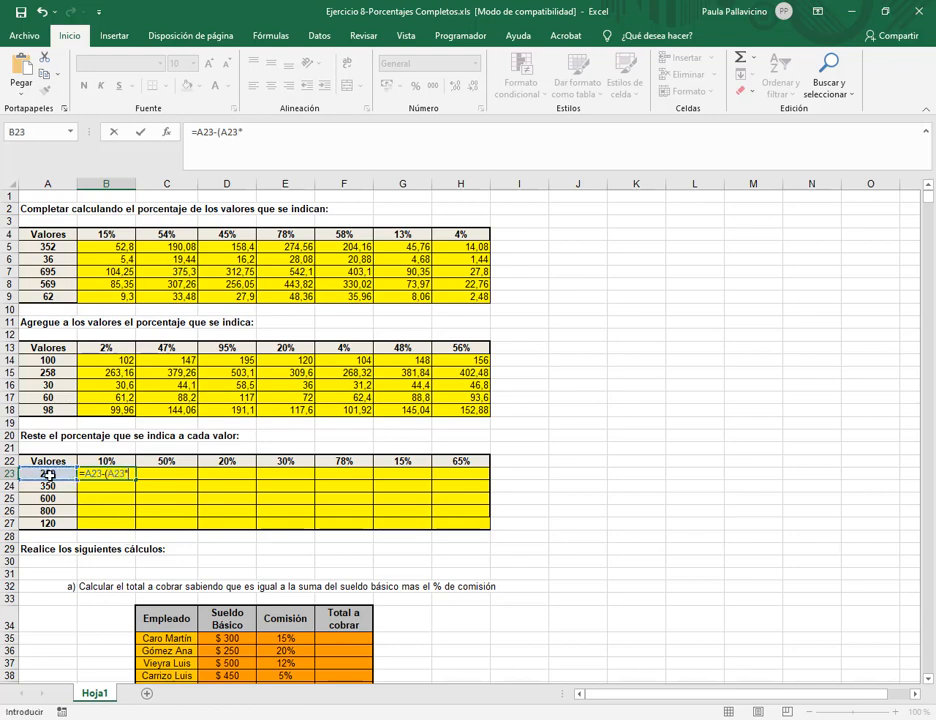
{"action": "left_click", "coordinate": [104, 461]}
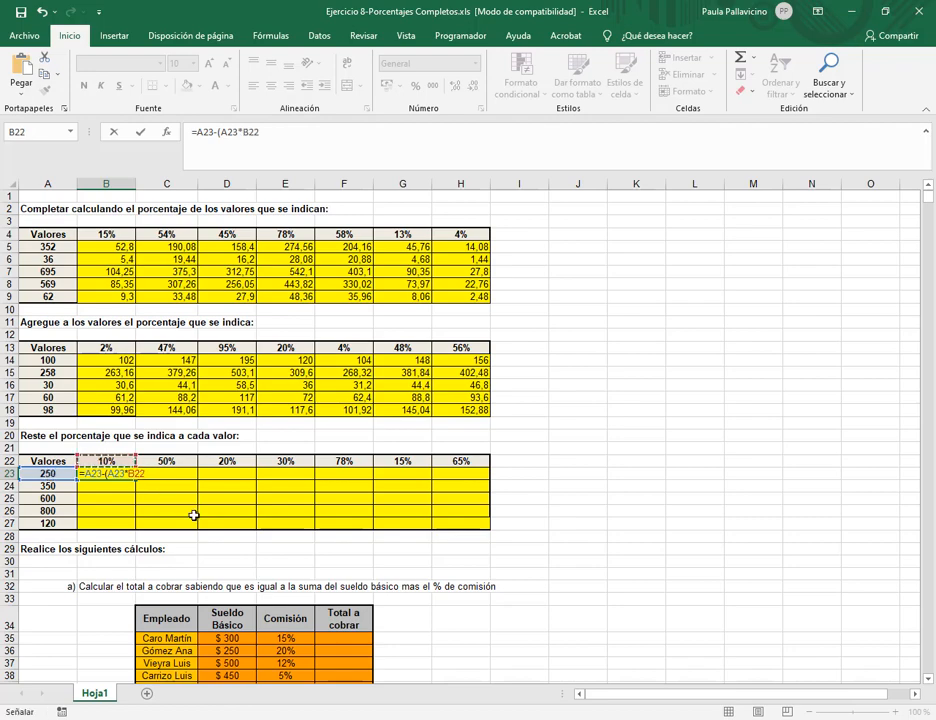
{"action": "type", "text": ")"}
{"action": "left_click", "coordinate": [217, 131]}
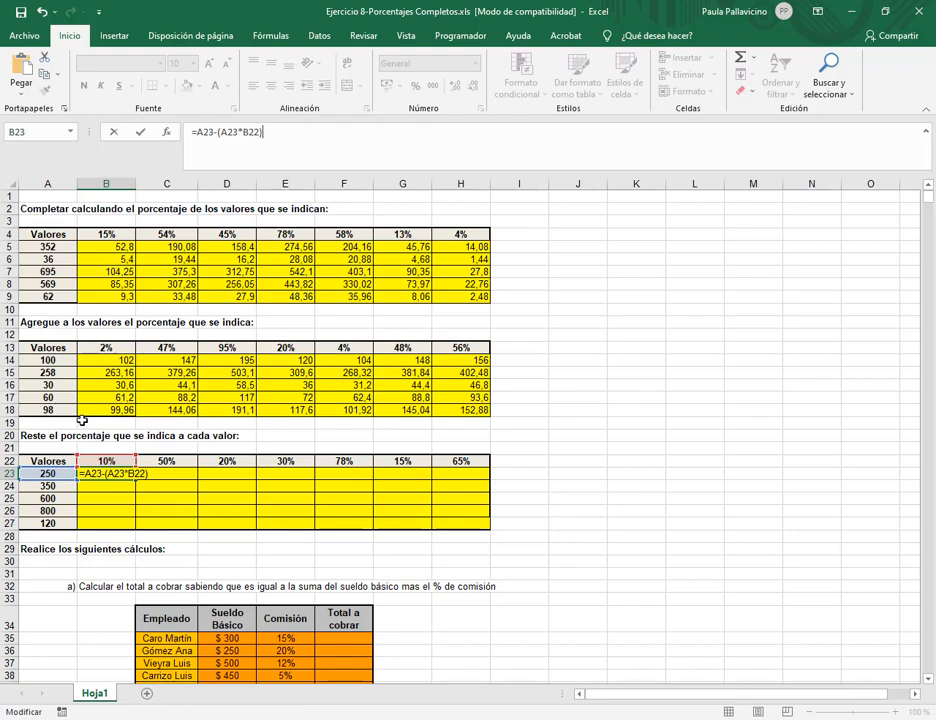
{"action": "key", "text": "Return"}
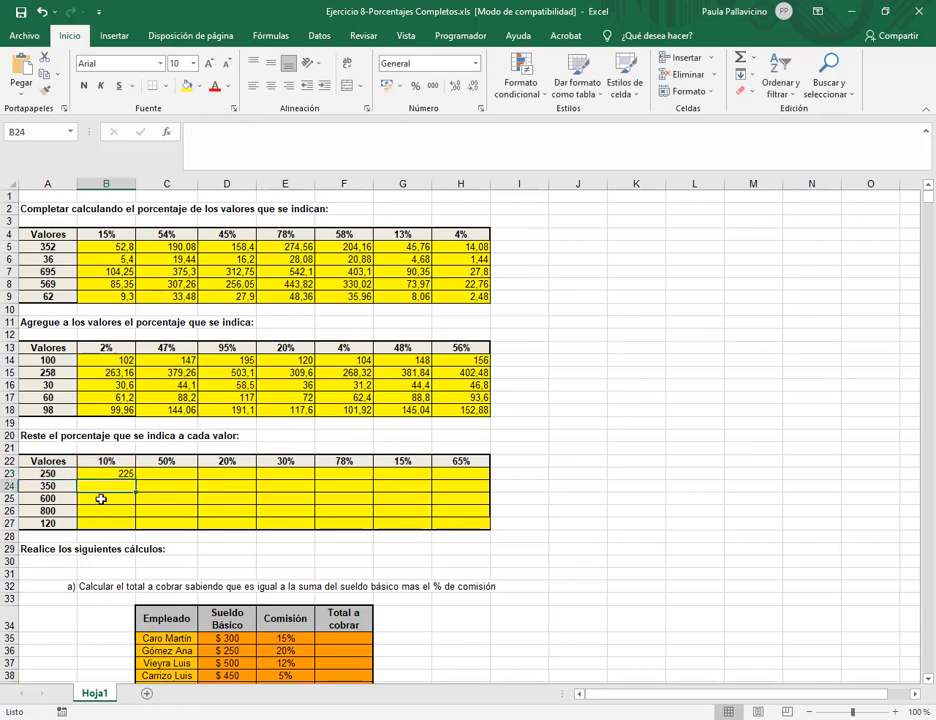
Enter the formula =A24-(A24*B22) in B24 to subtract the 10% from the value 350
{"action": "type", "text": "="}
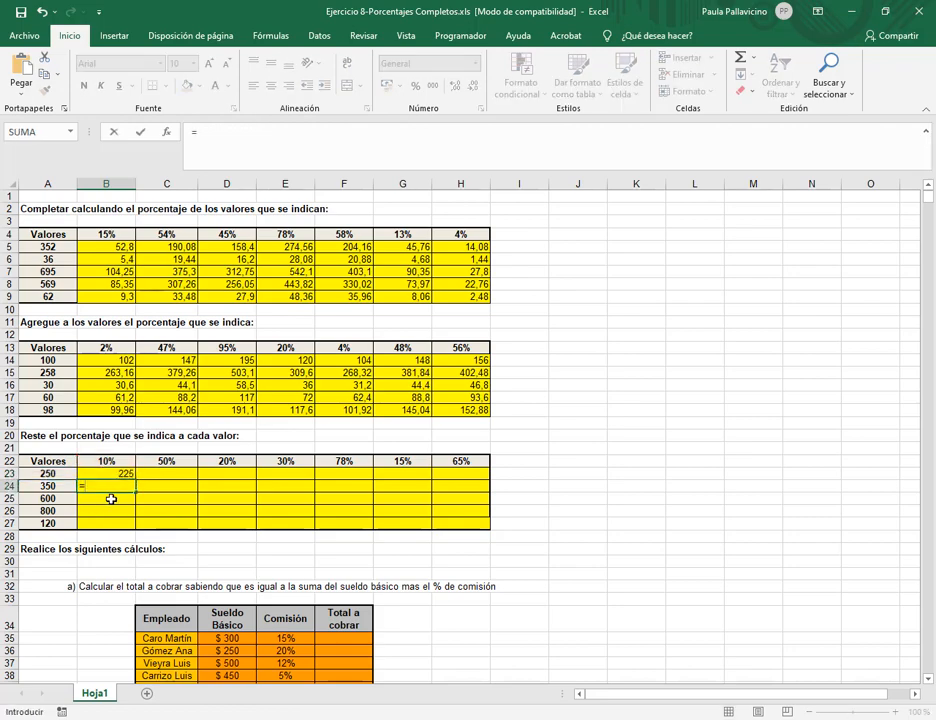
{"action": "left_click", "coordinate": [48, 486]}
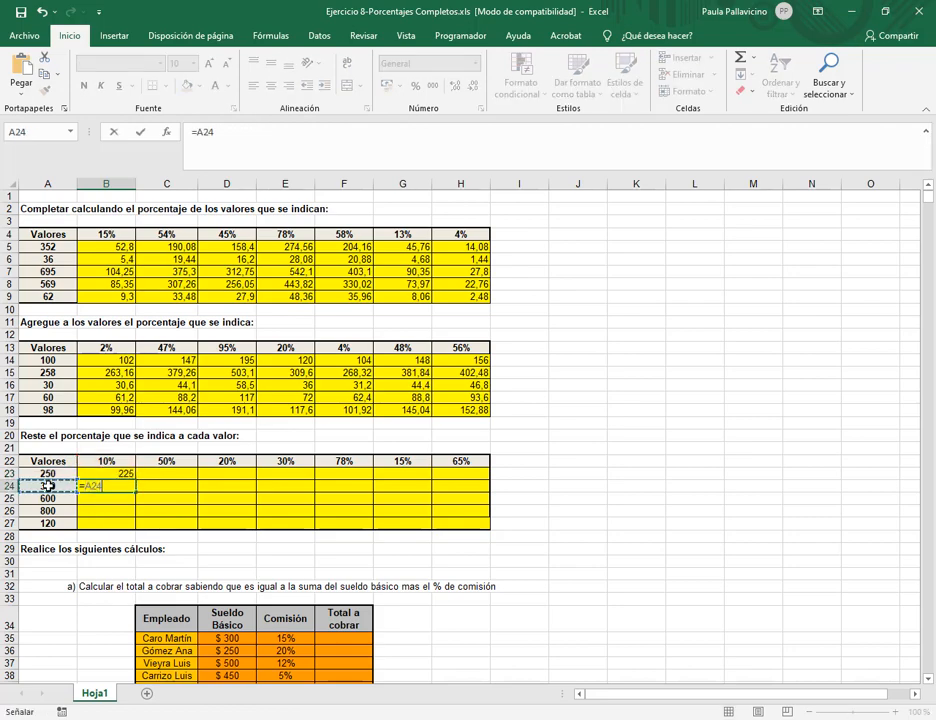
{"action": "type", "text": "-("}
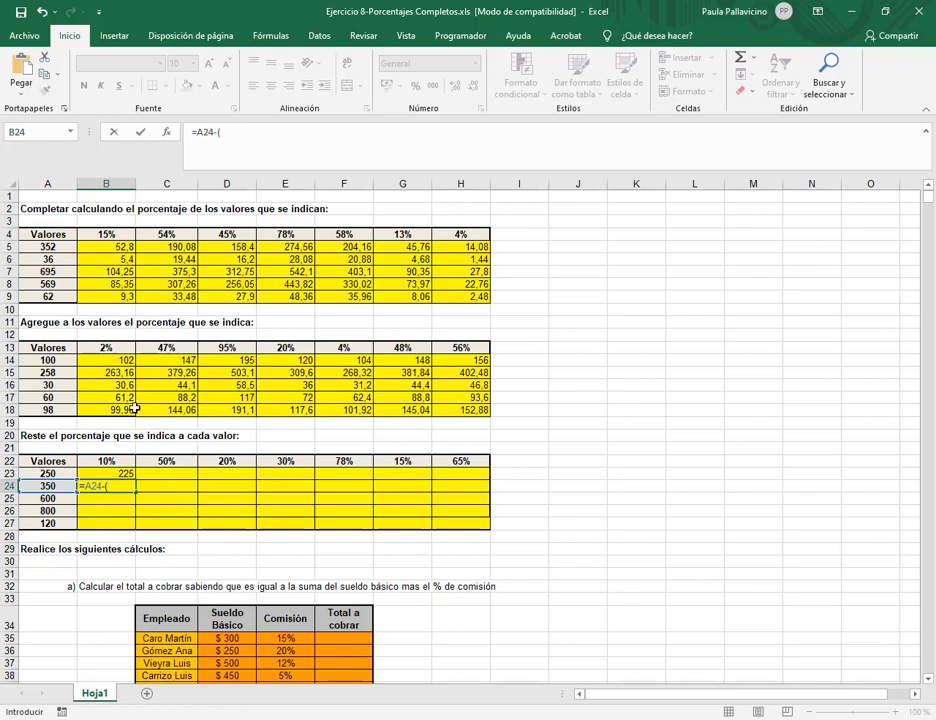
{"action": "left_click", "coordinate": [51, 486]}
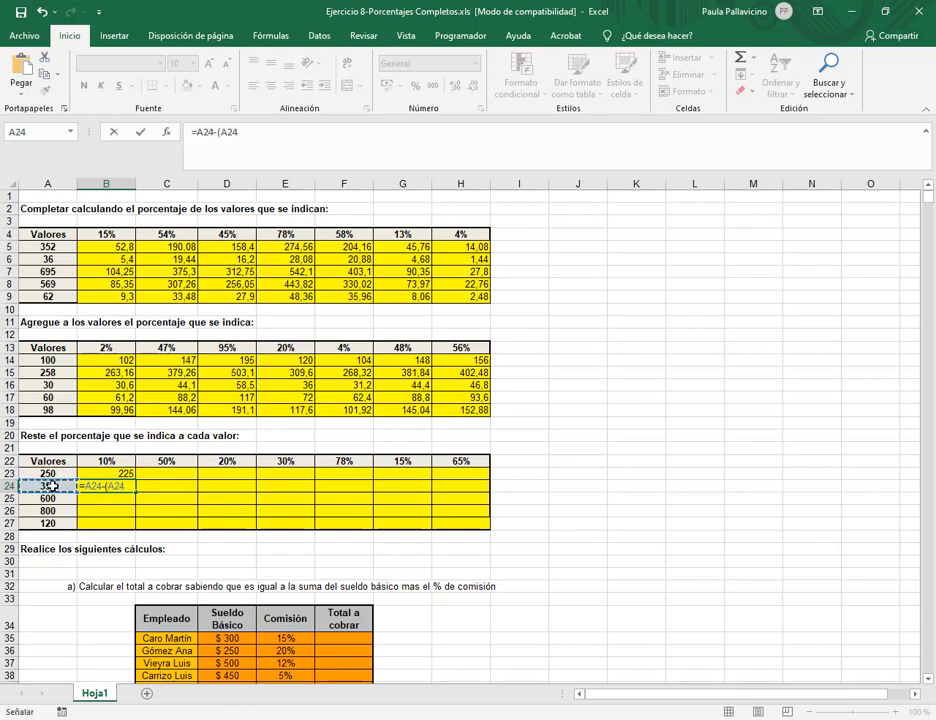
{"action": "type", "text": "*"}
{"action": "left_click", "coordinate": [105, 462]}
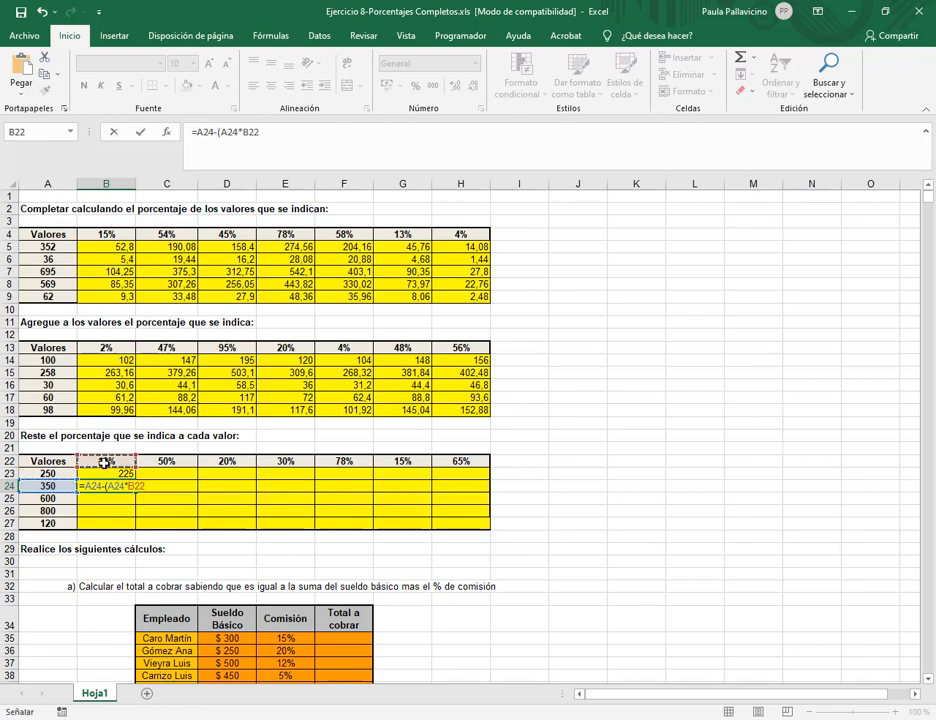
{"action": "type", "text": ")"}
{"action": "key", "text": "Return"}
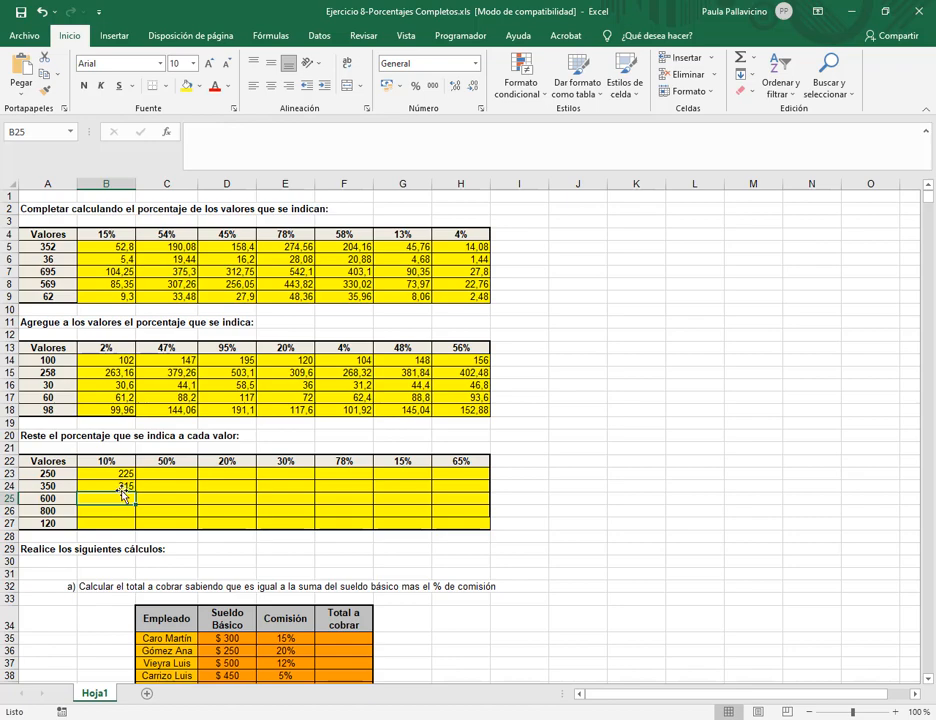
Enter the formula =A25-(A25*B22) in B25 to subtract the 10% from the value 600
{"action": "type", "text": "="}
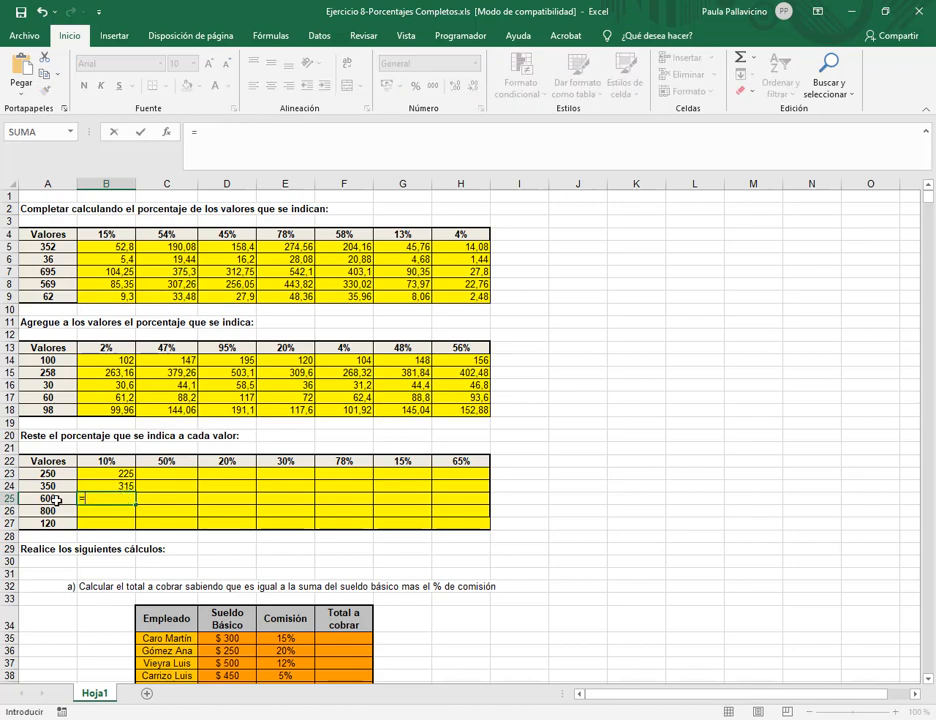
{"action": "left_click", "coordinate": [56, 498]}
{"action": "type", "text": "-"}
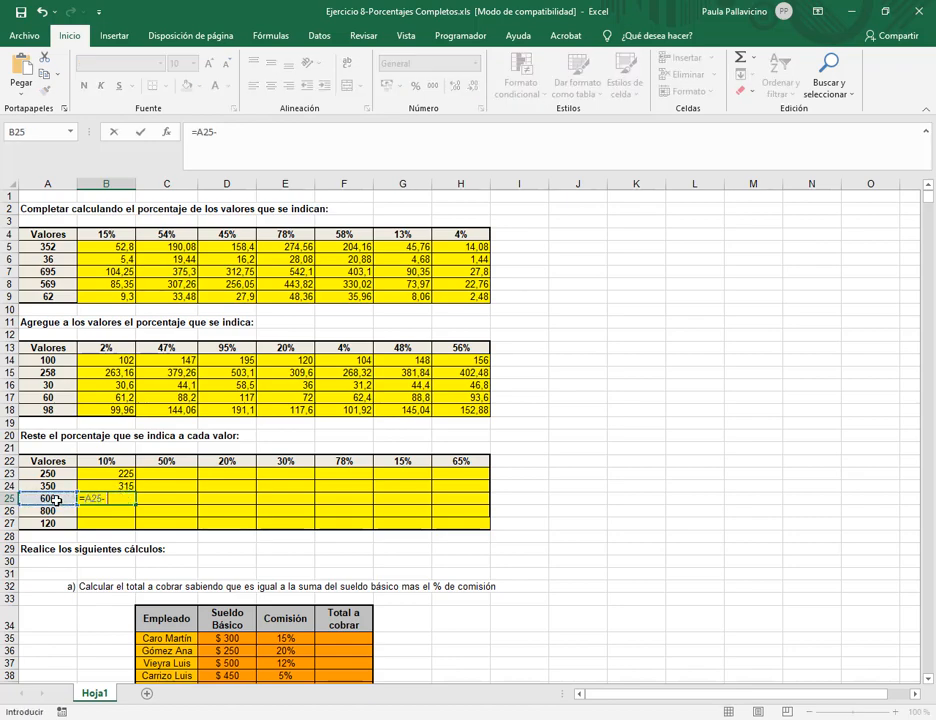
{"action": "type", "text": "("}
{"action": "left_click", "coordinate": [56, 498]}
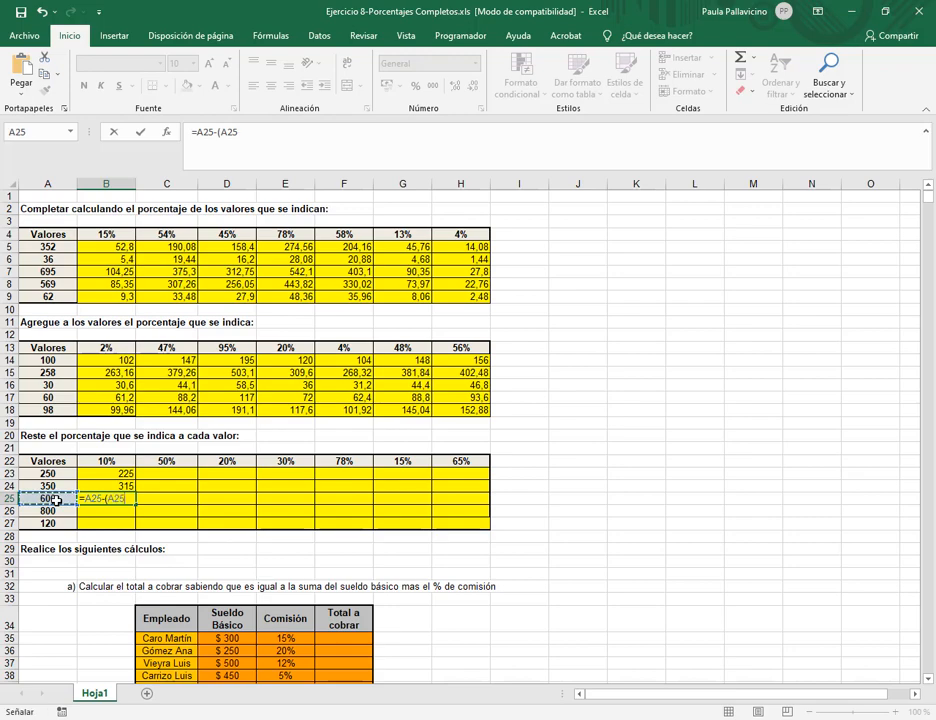
{"action": "type", "text": "*"}
{"action": "left_click", "coordinate": [100, 461]}
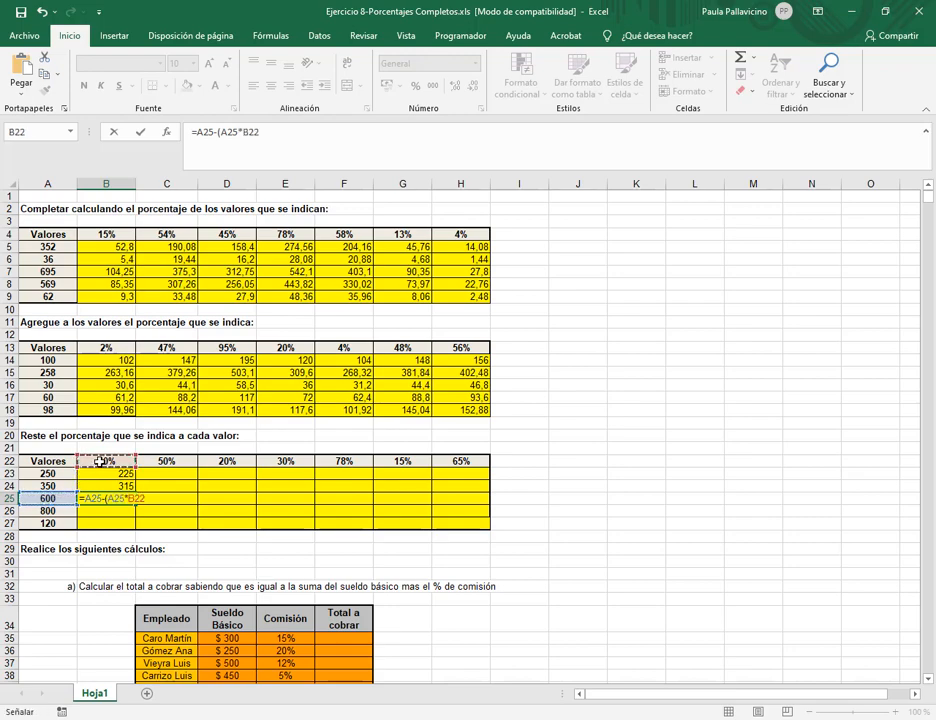
{"action": "type", "text": ")"}
{"action": "key", "text": "Return"}
{"action": "key", "text": "Up"}
{"action": "key", "text": "Down"}
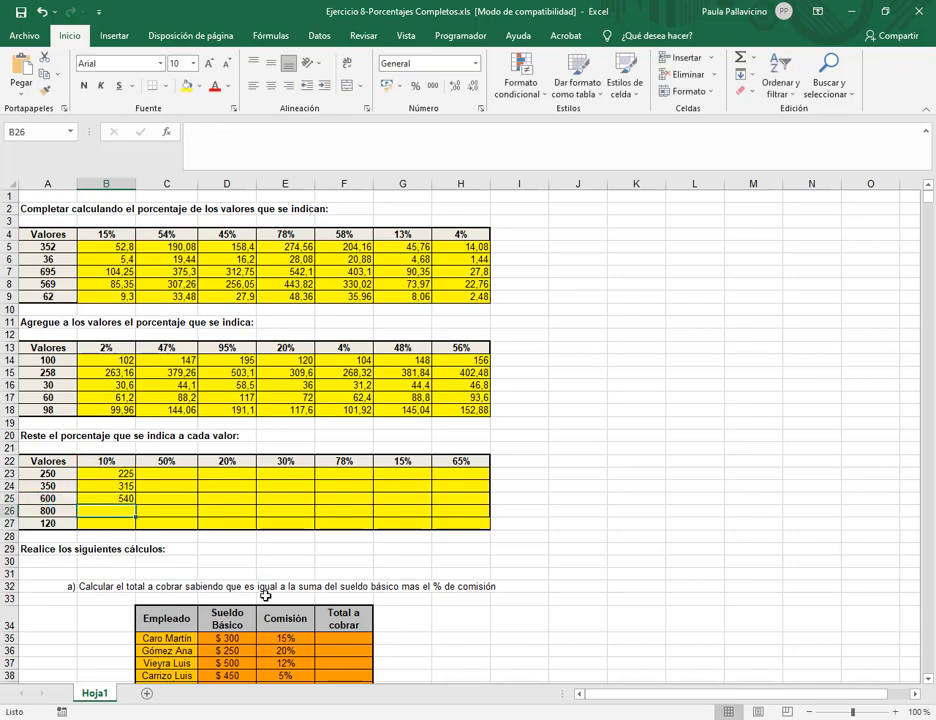
Enter the formula =A26-(A26*B22) in B26 to subtract the 10% from the value 800
{"action": "type", "text": "="}
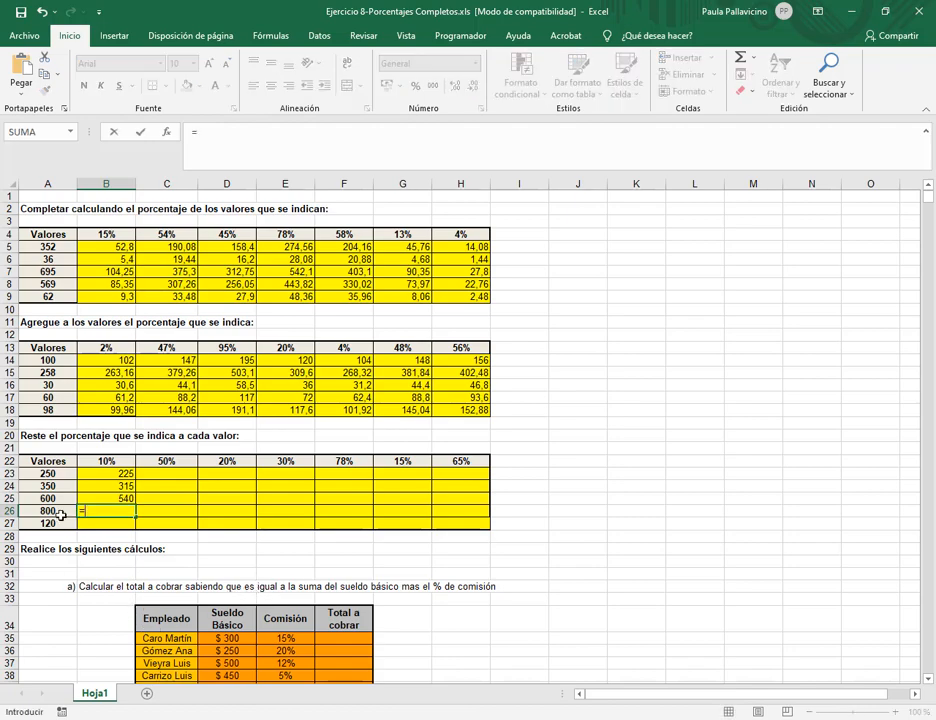
{"action": "left_click", "coordinate": [61, 511]}
{"action": "type", "text": "-"}
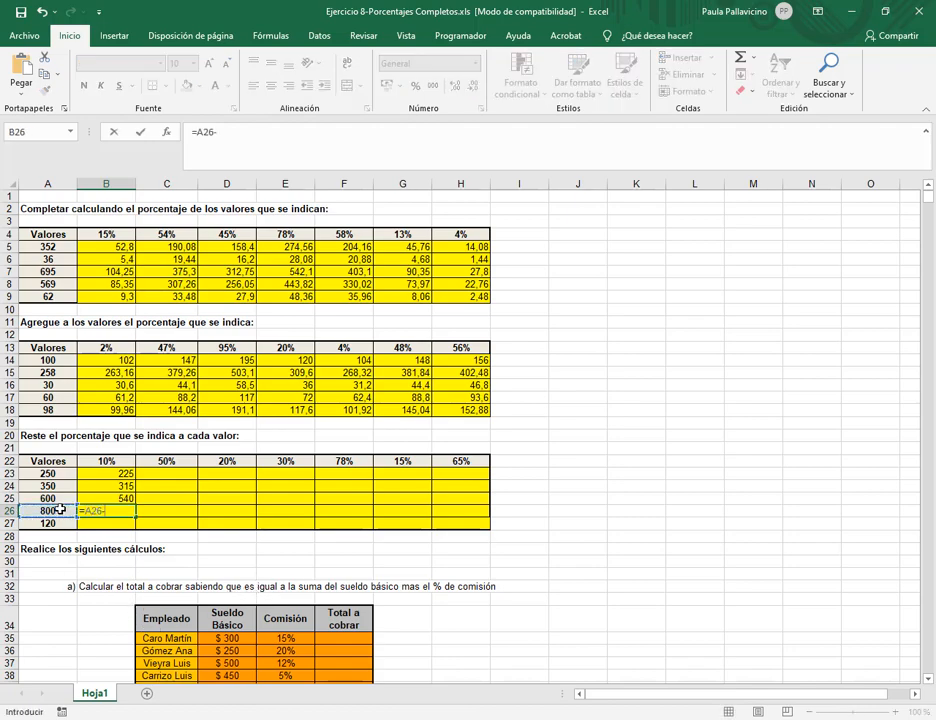
{"action": "type", "text": "("}
{"action": "left_click", "coordinate": [52, 511]}
{"action": "type", "text": "*"}
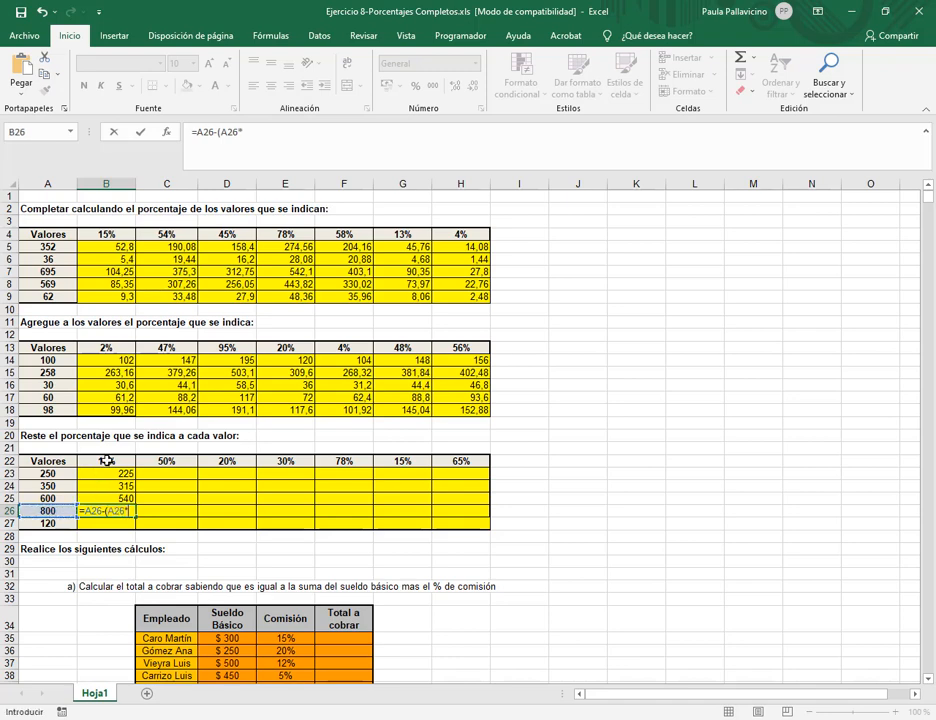
{"action": "left_click", "coordinate": [106, 461]}
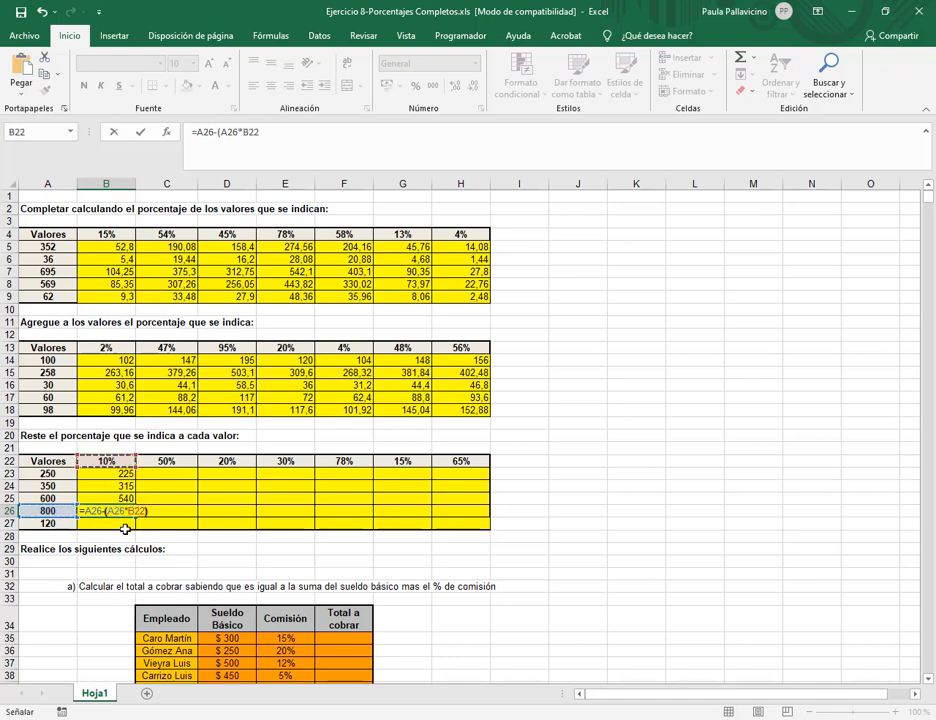
{"action": "type", "text": ")"}
{"action": "key", "text": "Return"}
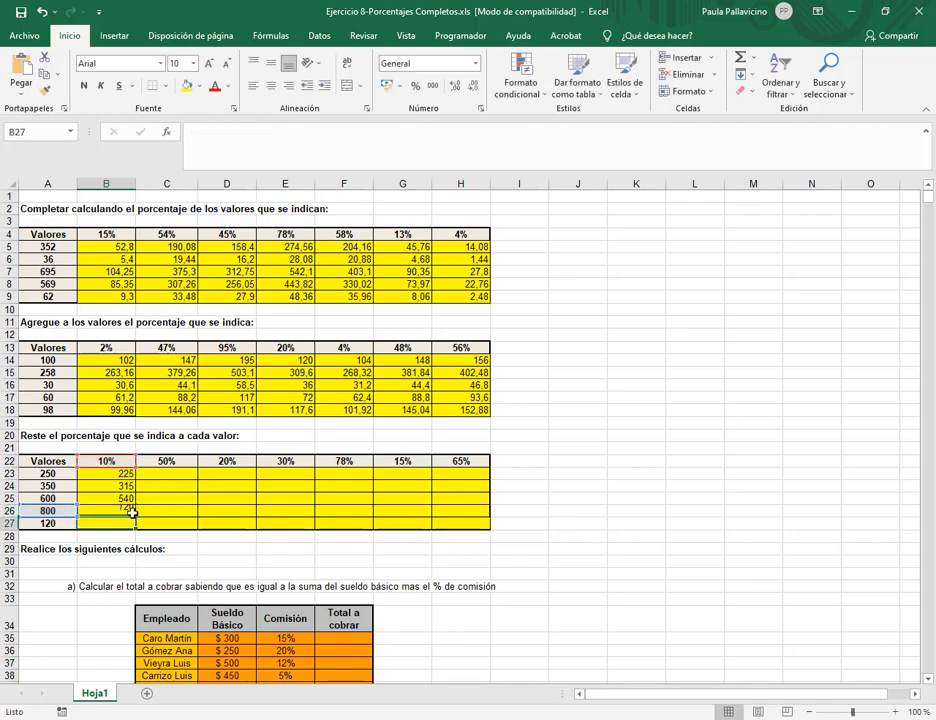
Enter the formula =A27(A27*B22) in B27 for the value 120
{"action": "type", "text": "="}
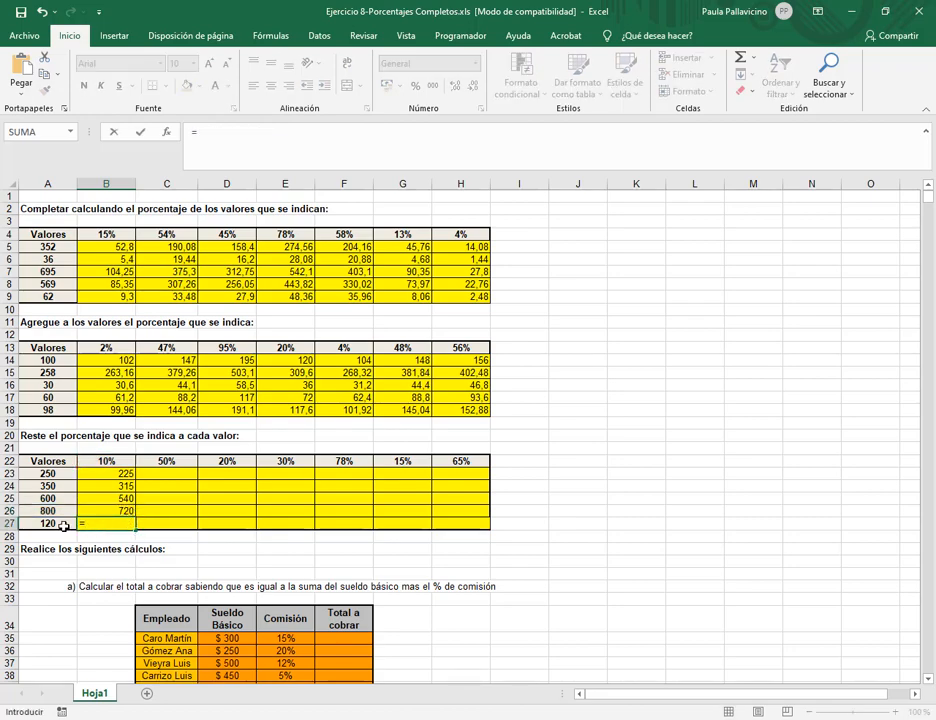
{"action": "key", "text": "Left"}
{"action": "key", "text": "Escape"}
{"action": "type", "text": "="}
{"action": "key", "text": "Left"}
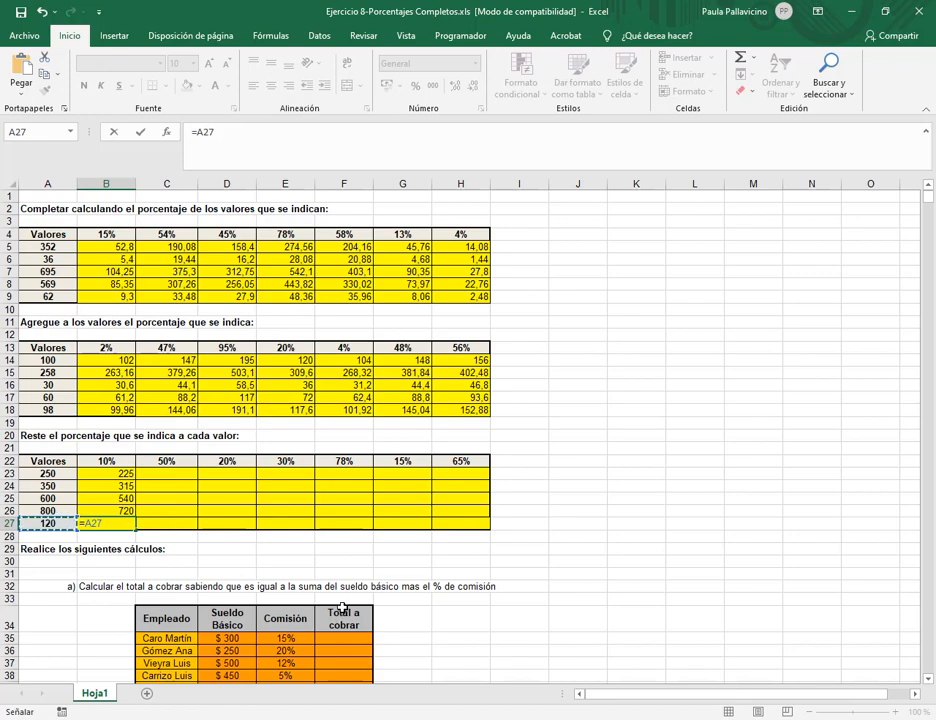
{"action": "type", "text": "("}
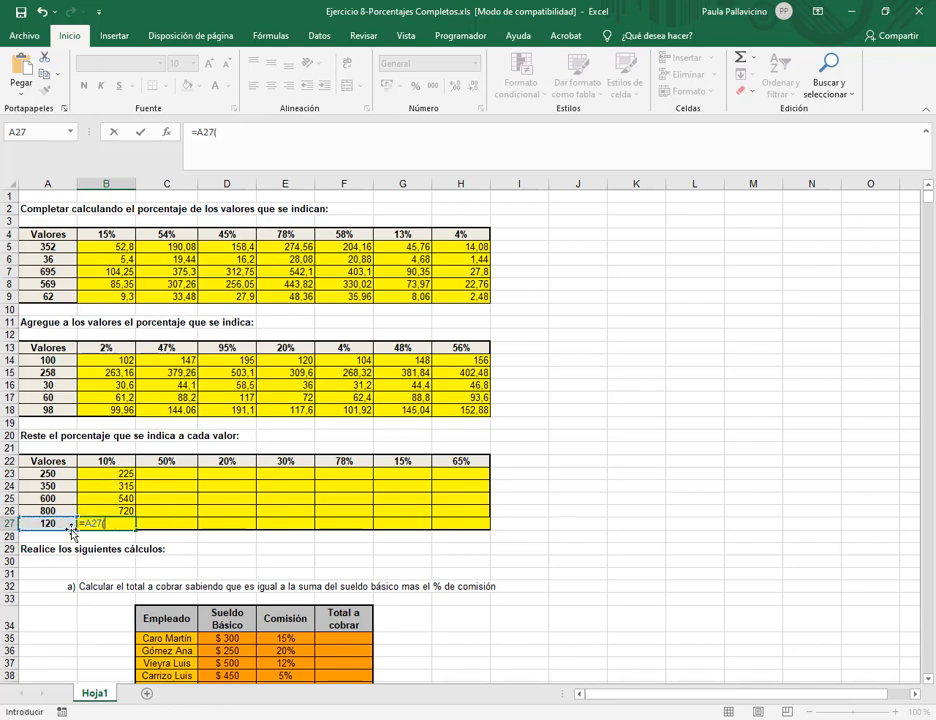
{"action": "left_click", "coordinate": [68, 523]}
{"action": "type", "text": "*"}
{"action": "left_click", "coordinate": [108, 461]}
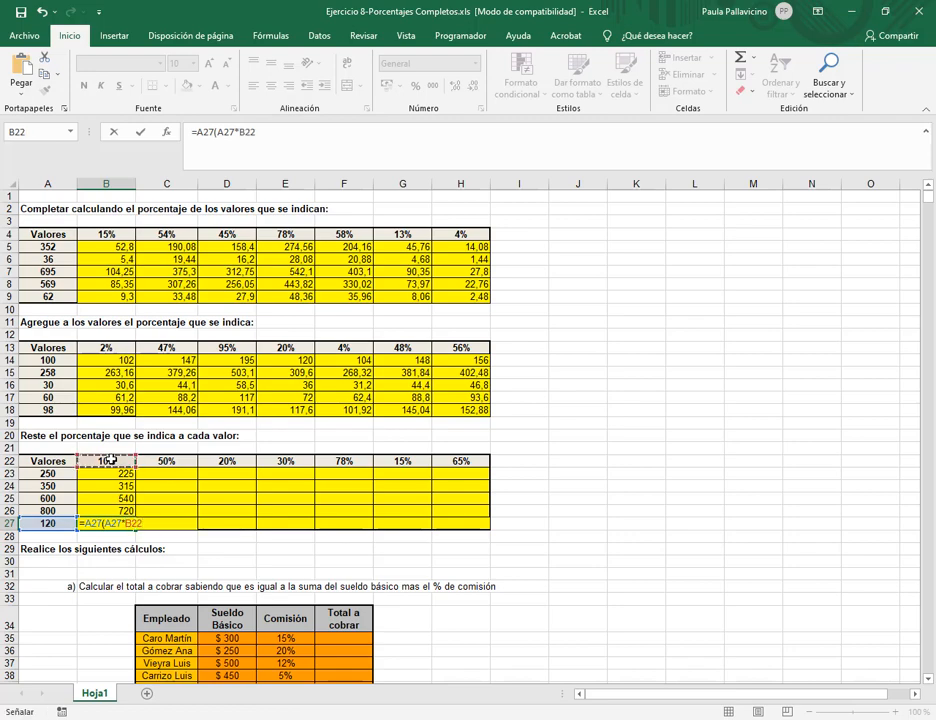
{"action": "key", "text": "Return"}
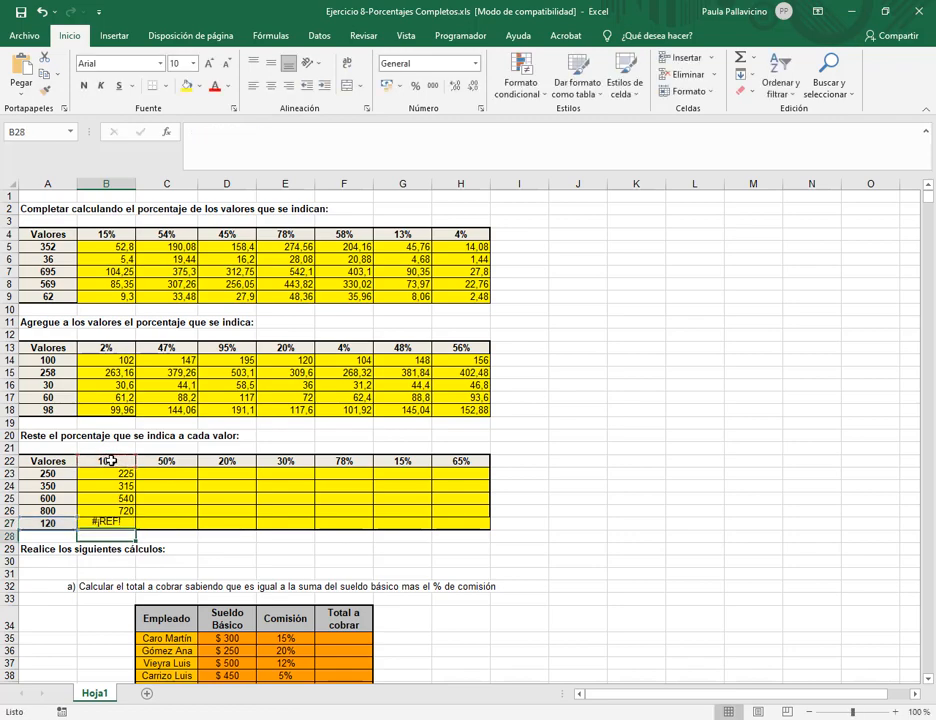
Correct the formula in B27 to =A27-(A27*B22) by adding the missing minus sign
{"action": "left_click", "coordinate": [118, 521]}
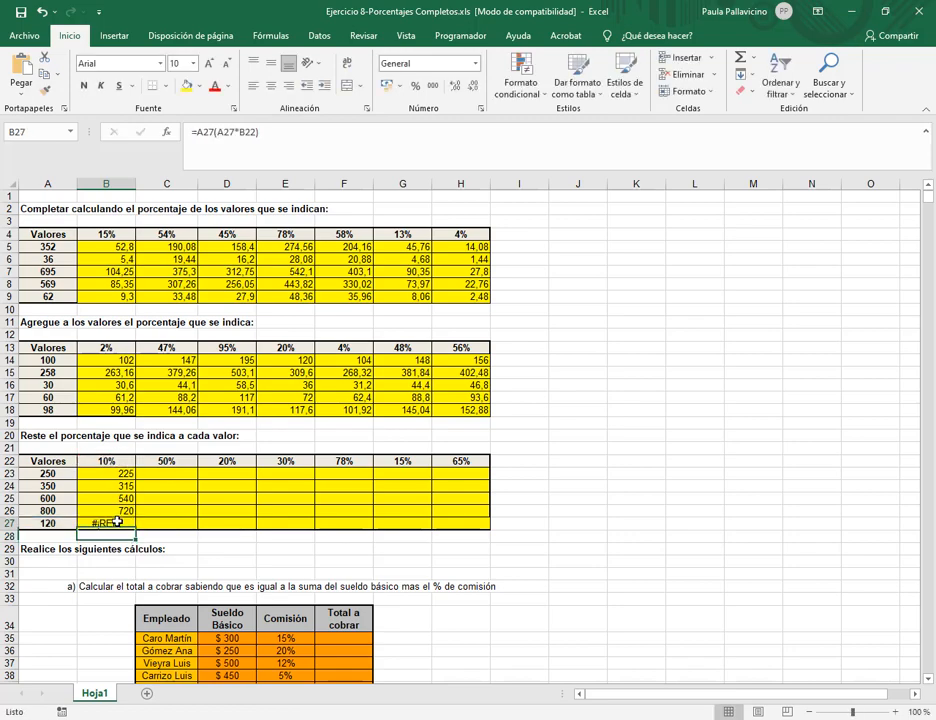
{"action": "left_click", "coordinate": [214, 134]}
{"action": "type", "text": "-"}
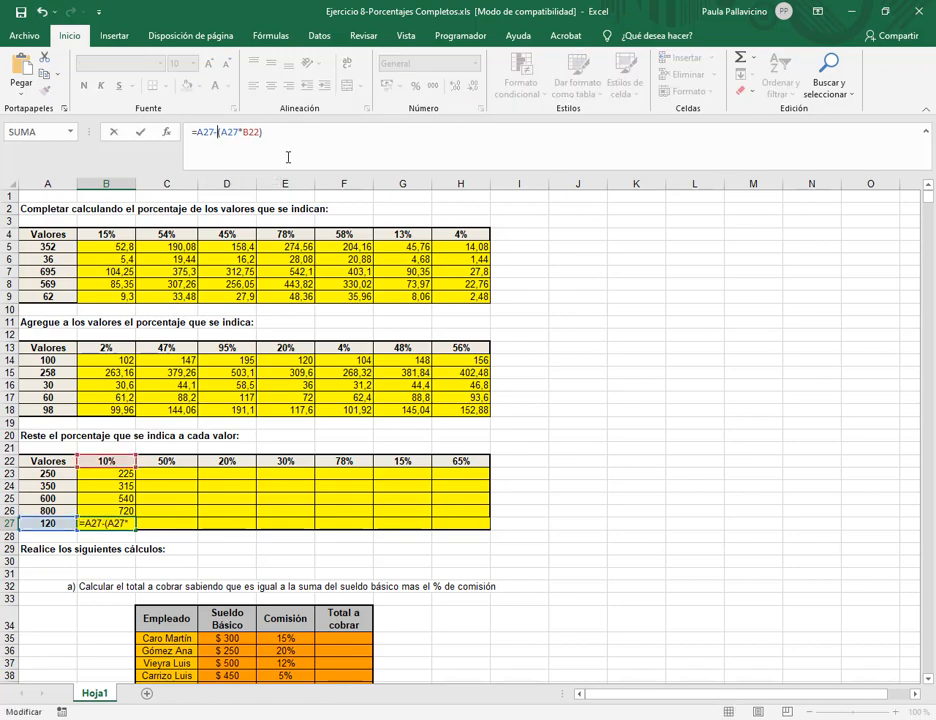
{"action": "key", "text": "Return"}
Enter the formula =A23*(1-C22) in C23 to subtract the 50% from the value 250
{"action": "left_click", "coordinate": [168, 476]}
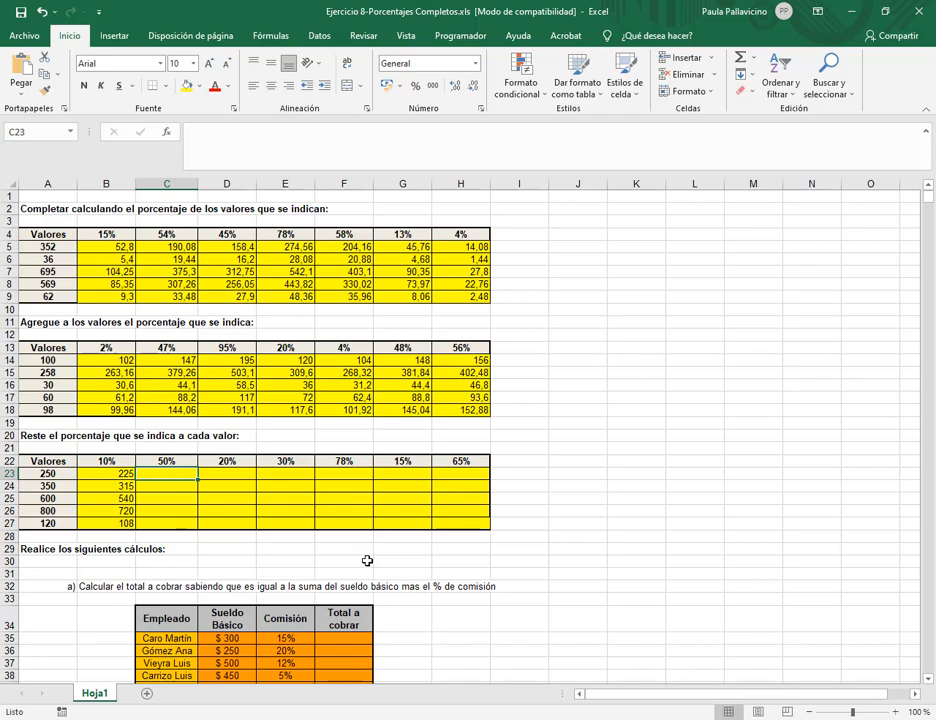
{"action": "type", "text": "="}
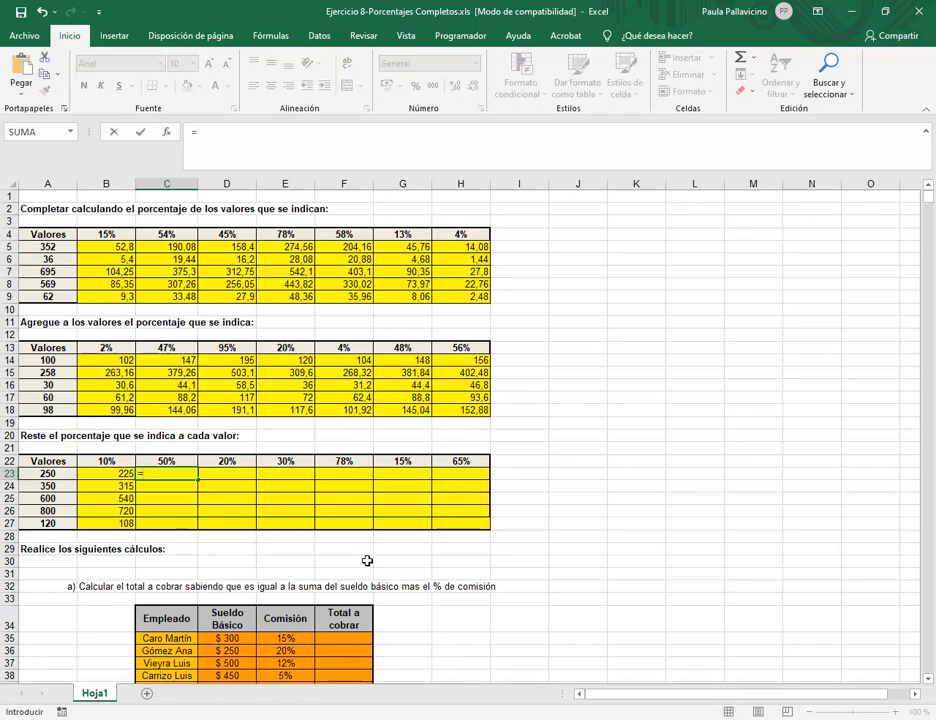
{"action": "left_click", "coordinate": [43, 476]}
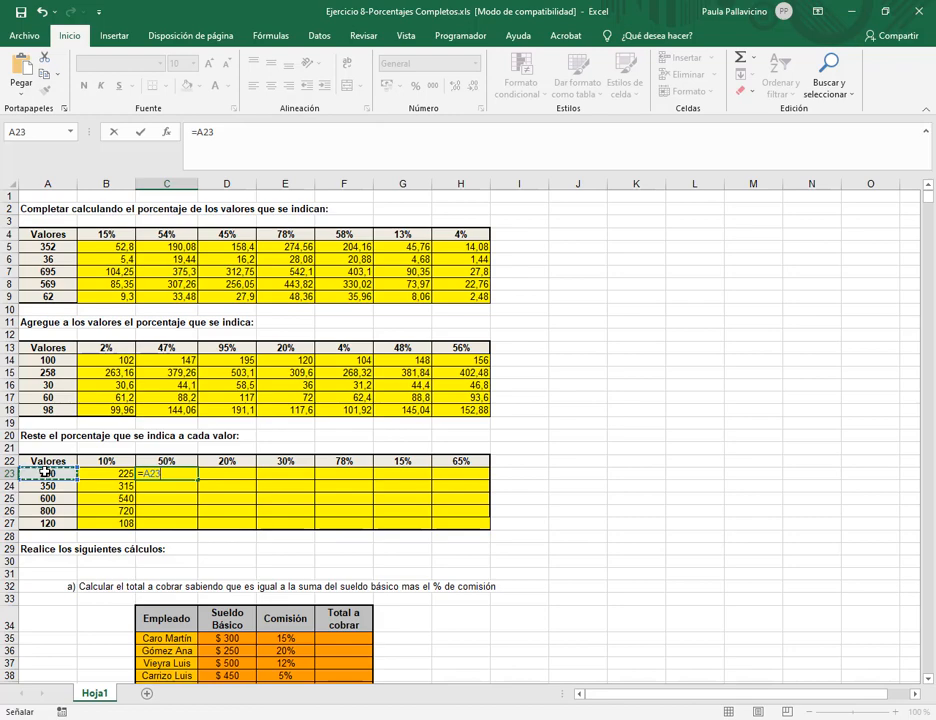
{"action": "type", "text": "*"}
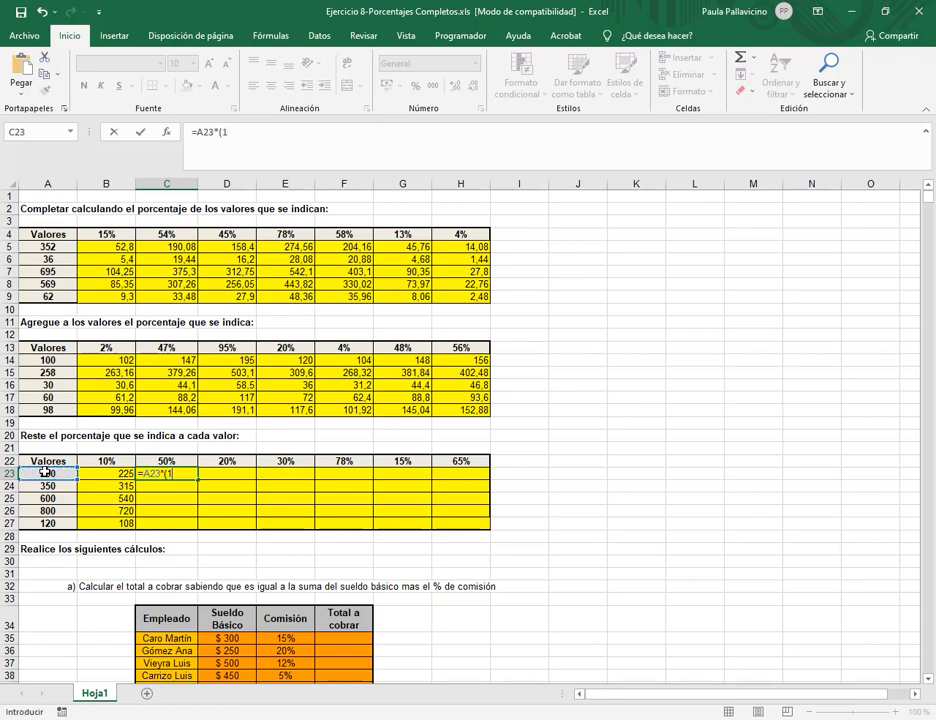
{"action": "type", "text": "(1-"}
{"action": "left_click", "coordinate": [176, 461]}
{"action": "type", "text": ")"}
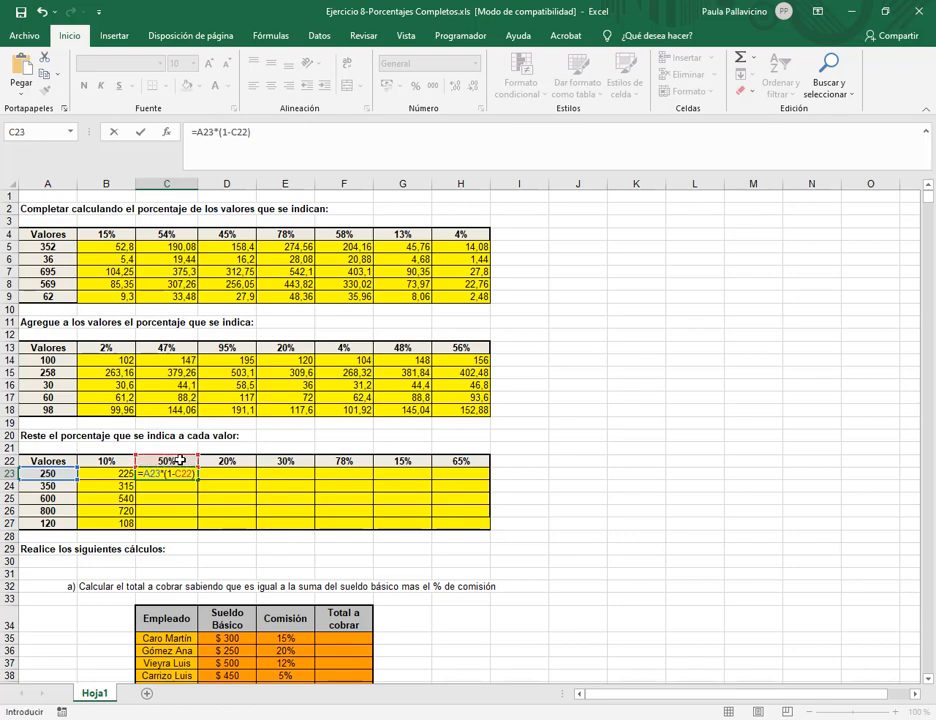
{"action": "key", "text": "Return"}
Enter the formula =A24*(1-C22) in C24 to subtract the 50% from the value 350
{"action": "type", "text": "="}
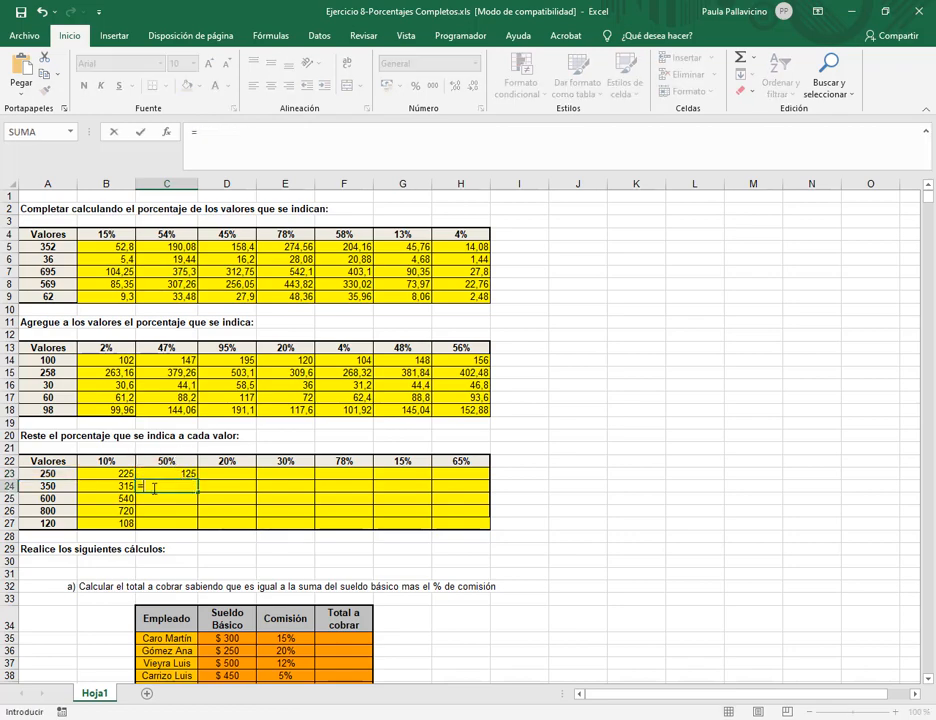
{"action": "left_click", "coordinate": [47, 486]}
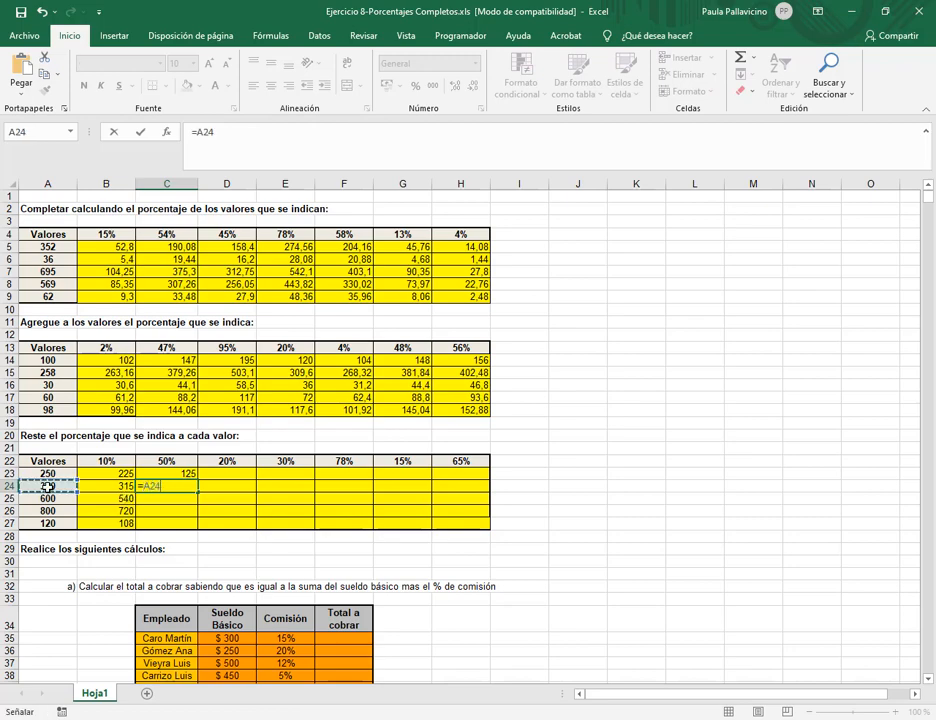
{"action": "type", "text": "*"}
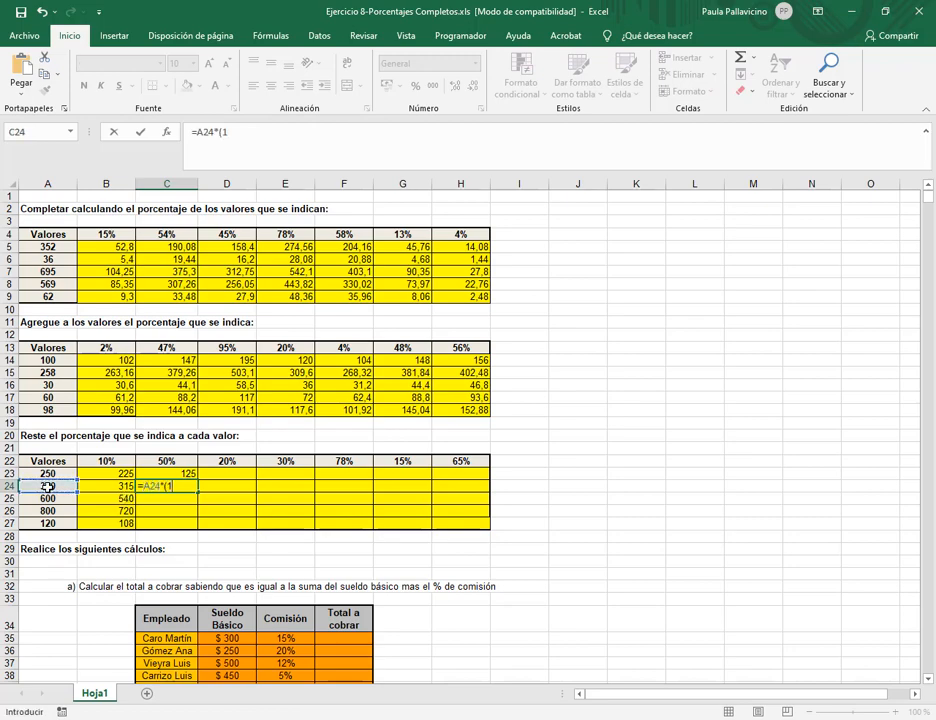
{"action": "type", "text": "(1-"}
{"action": "left_click", "coordinate": [164, 461]}
{"action": "type", "text": ")"}
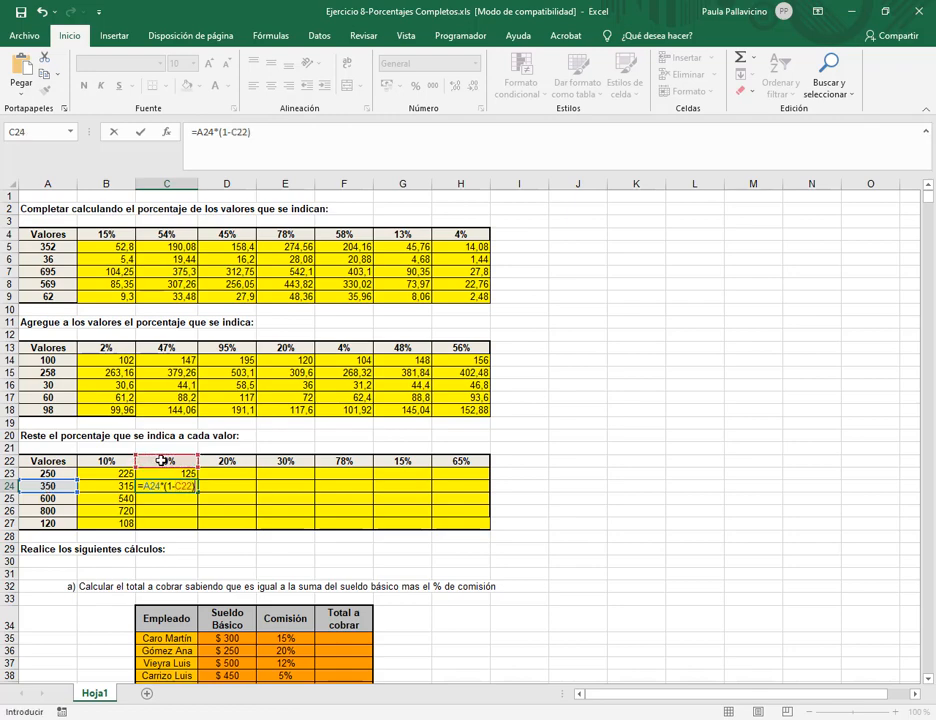
{"action": "key", "text": "Return"}
Enter the formula =A25*(1-C22) in C25 to subtract the 50% from the value 600
{"action": "type", "text": "="}
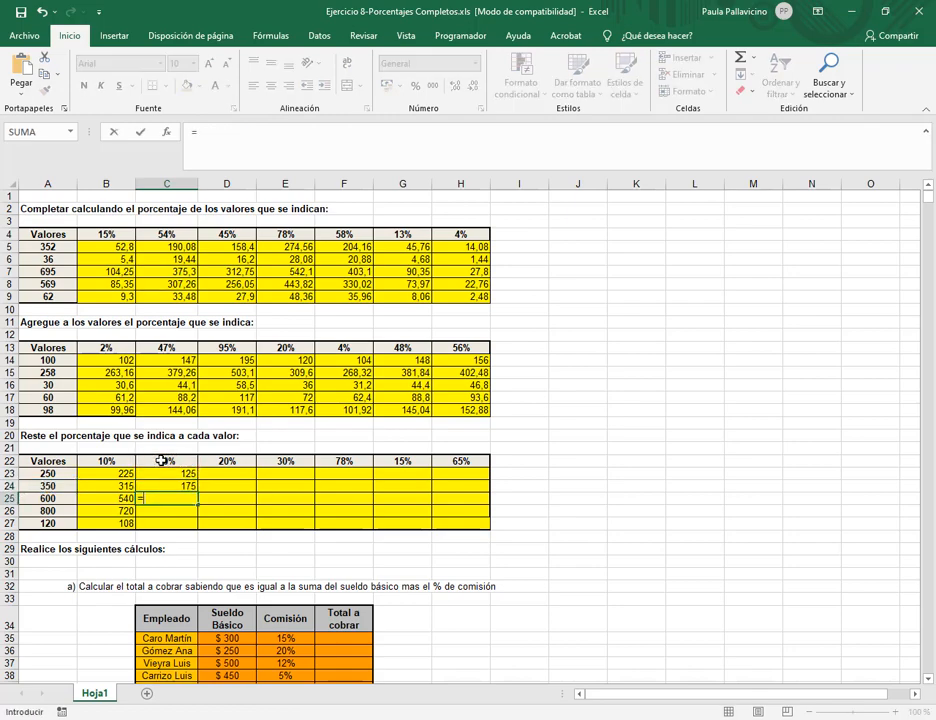
{"action": "left_click", "coordinate": [33, 498]}
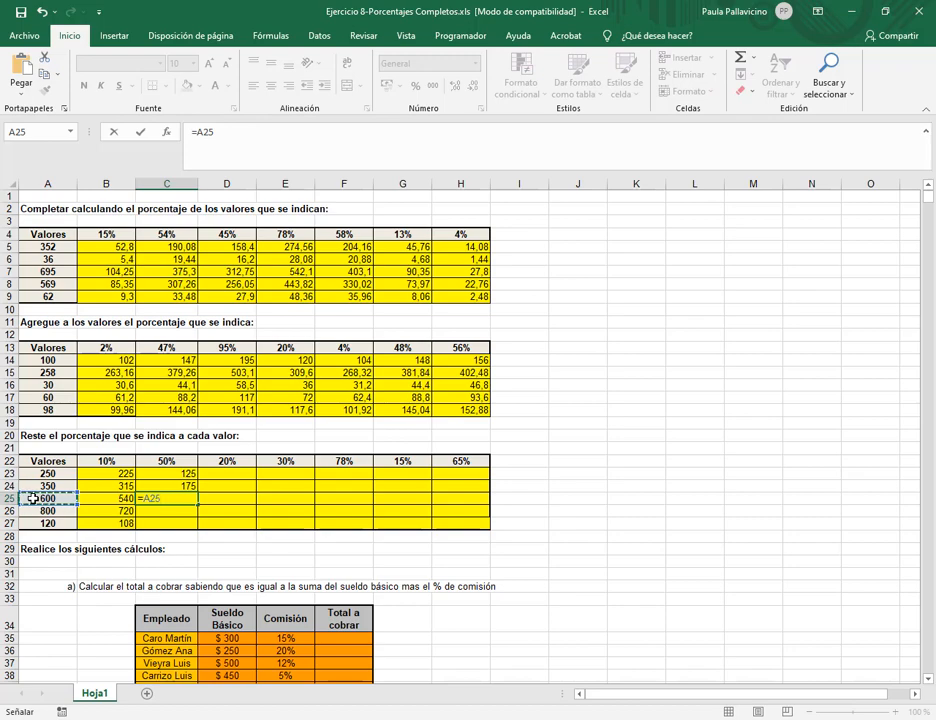
{"action": "type", "text": "*"}
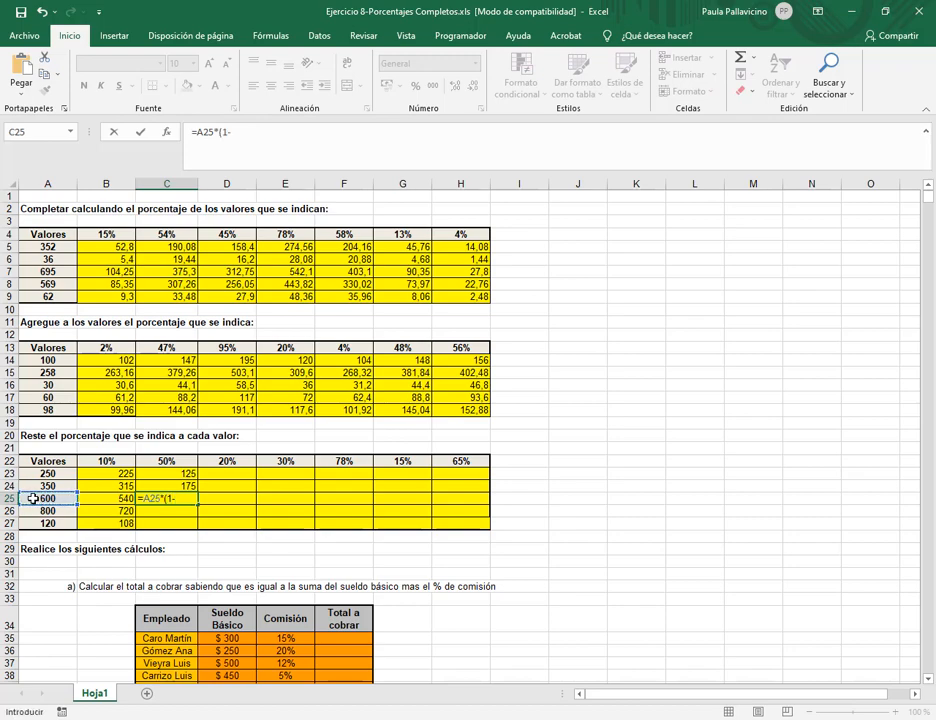
{"action": "type", "text": "(1-"}
{"action": "left_click", "coordinate": [166, 461]}
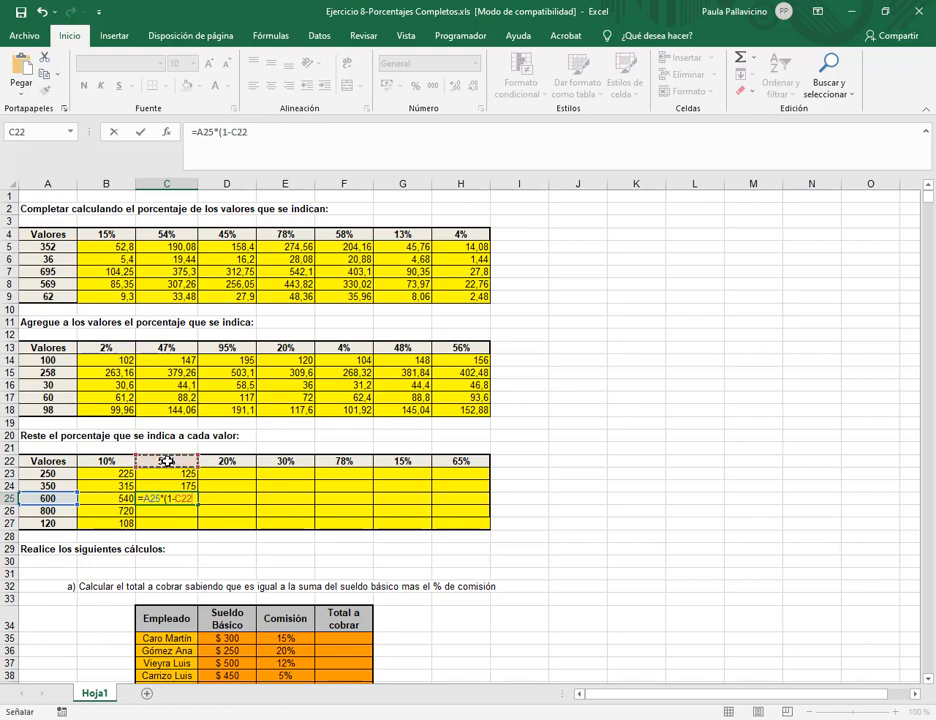
{"action": "type", "text": ")"}
{"action": "key", "text": "Return"}
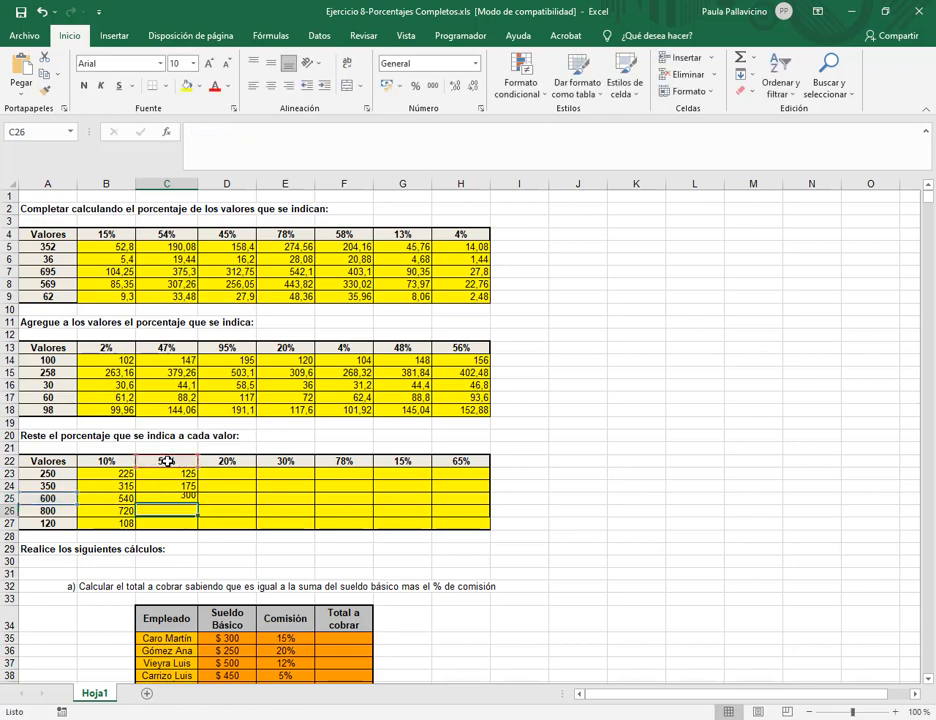
Enter the formula =A26*(1-C22) in C26 to subtract the 50% from the value 800
{"action": "type", "text": "="}
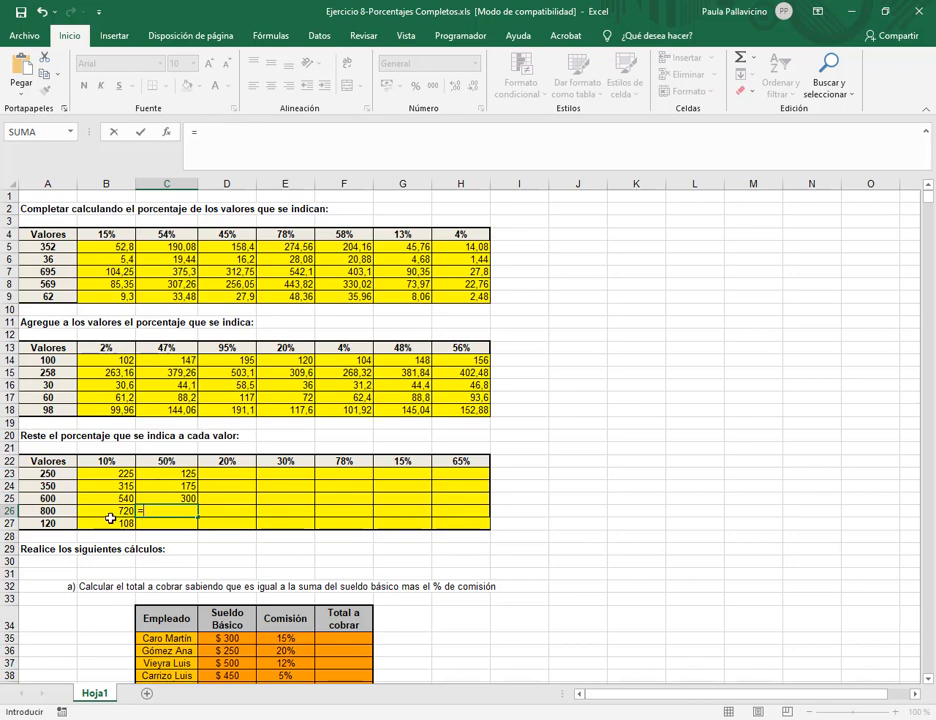
{"action": "left_click", "coordinate": [47, 510]}
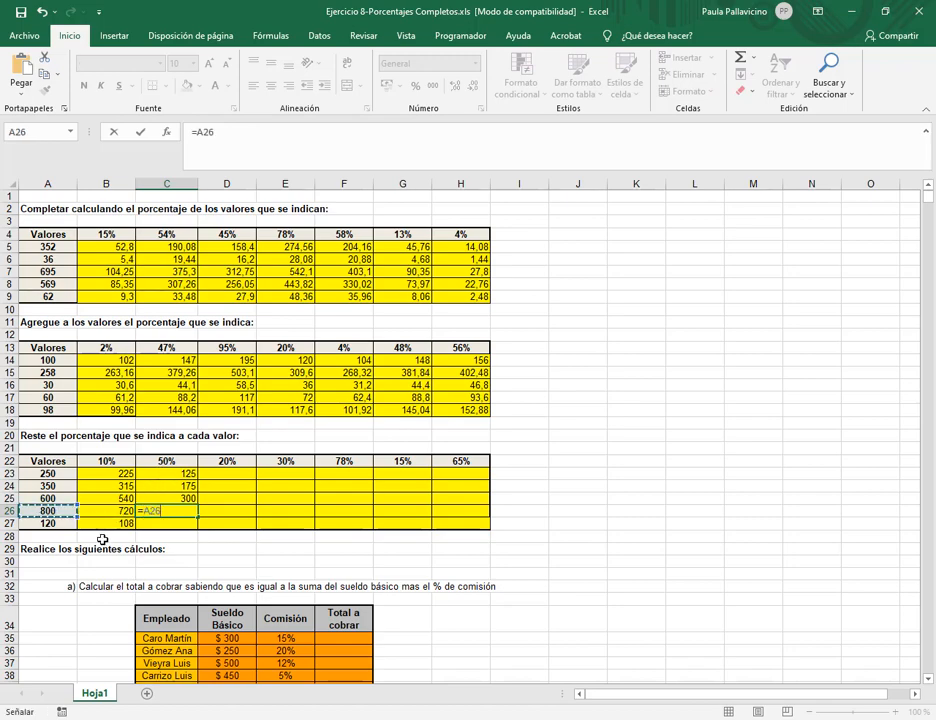
{"action": "type", "text": "*"}
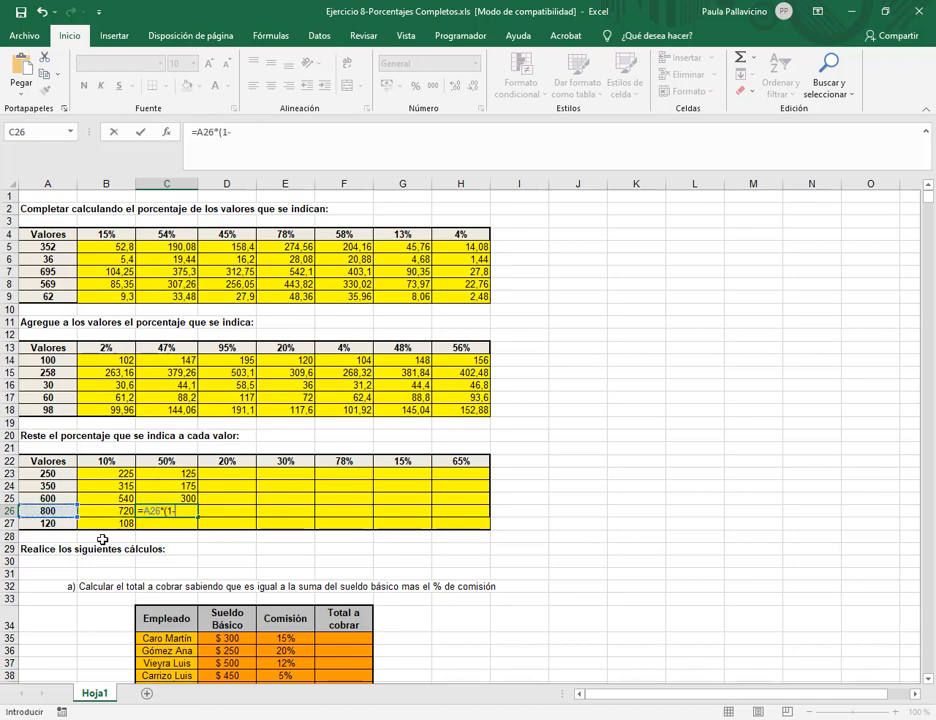
{"action": "type", "text": "(1-"}
{"action": "left_click", "coordinate": [161, 460]}
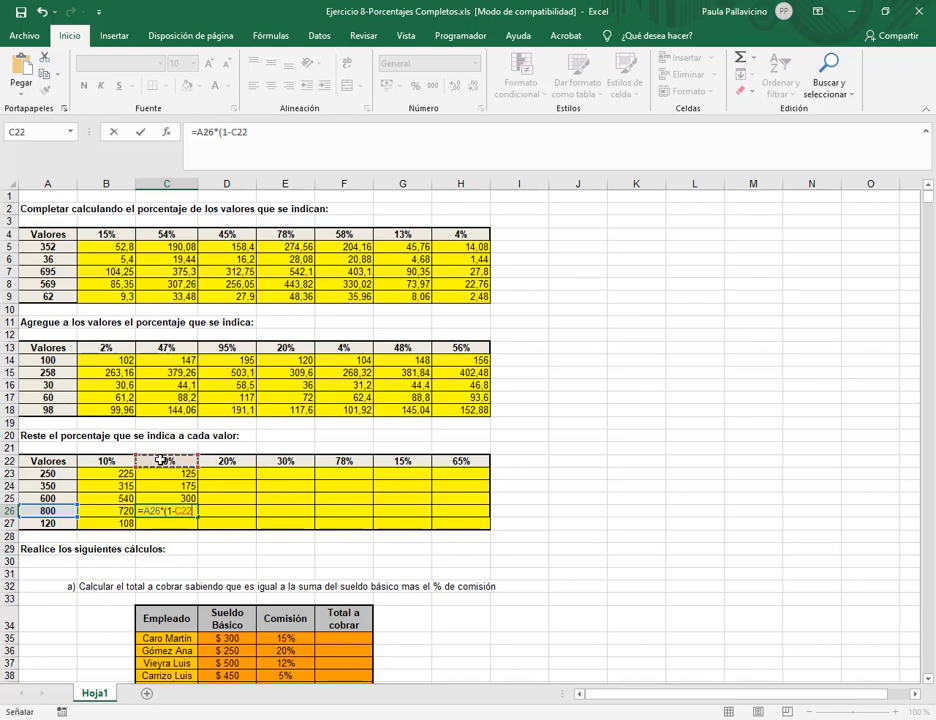
{"action": "type", "text": ")"}
{"action": "key", "text": "Return"}
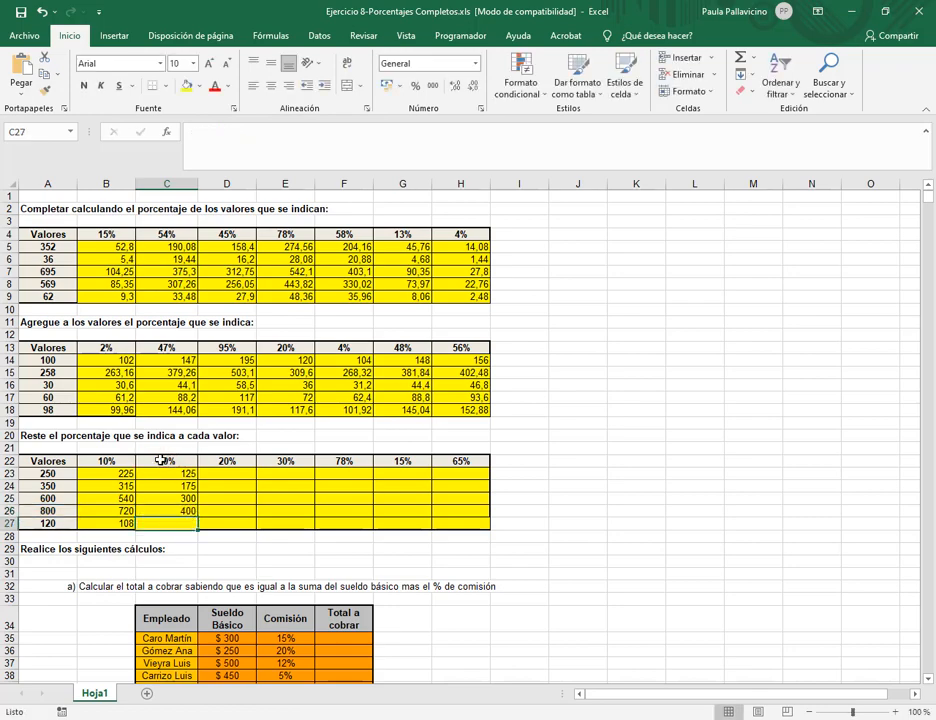
Enter the formula =A27*(1-C22) in C27 to subtract the 50% from the value 120
{"action": "type", "text": "="}
{"action": "left_click", "coordinate": [37, 523]}
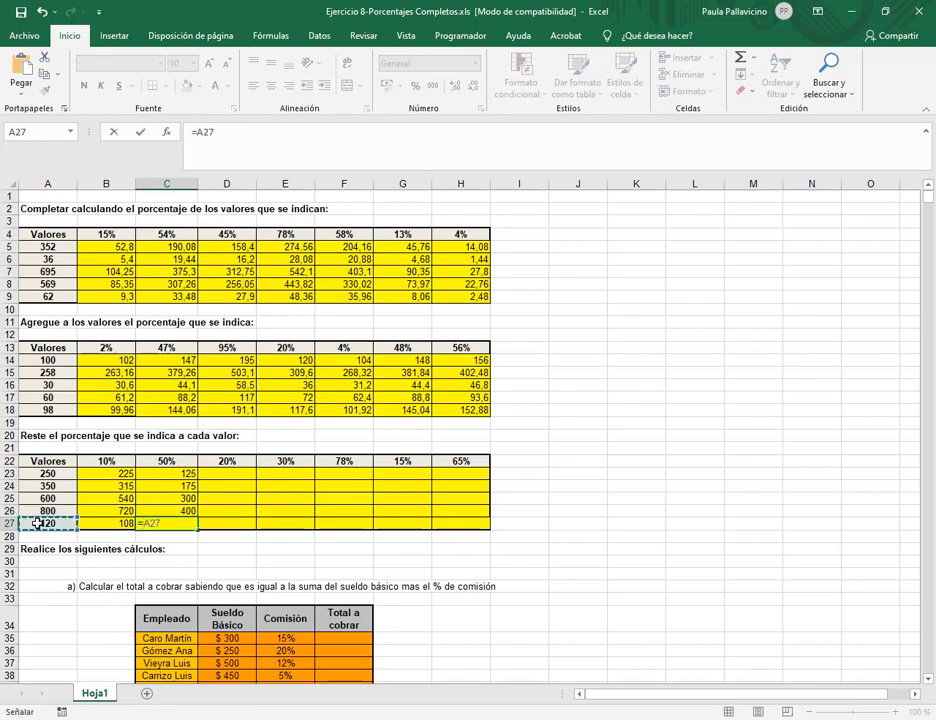
{"action": "type", "text": "*"}
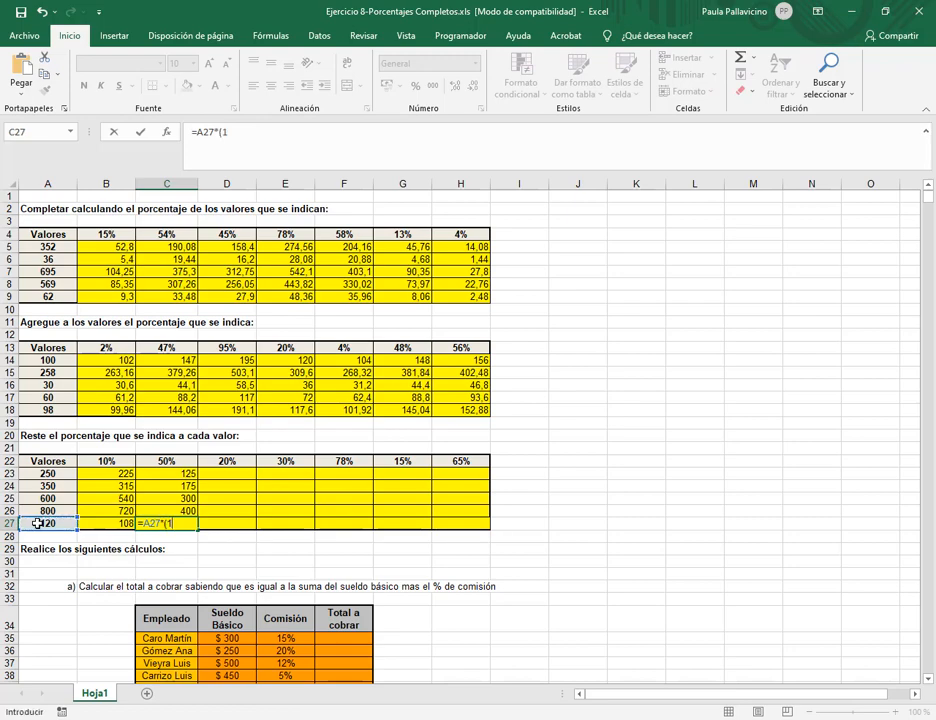
{"action": "type", "text": "(1-"}
{"action": "left_click", "coordinate": [188, 461]}
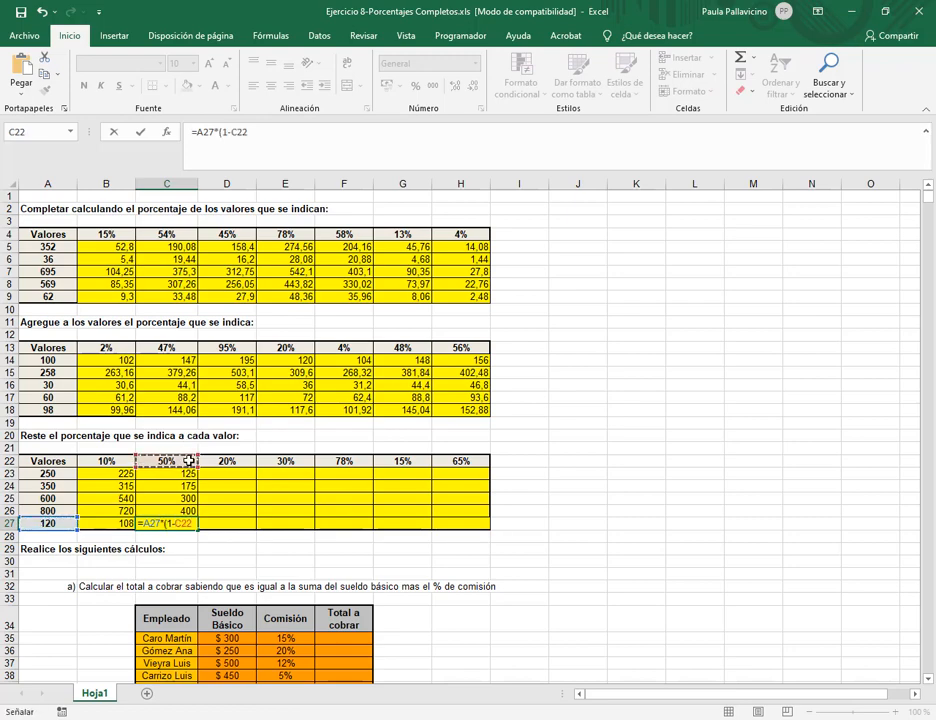
{"action": "key", "text": "Return"}
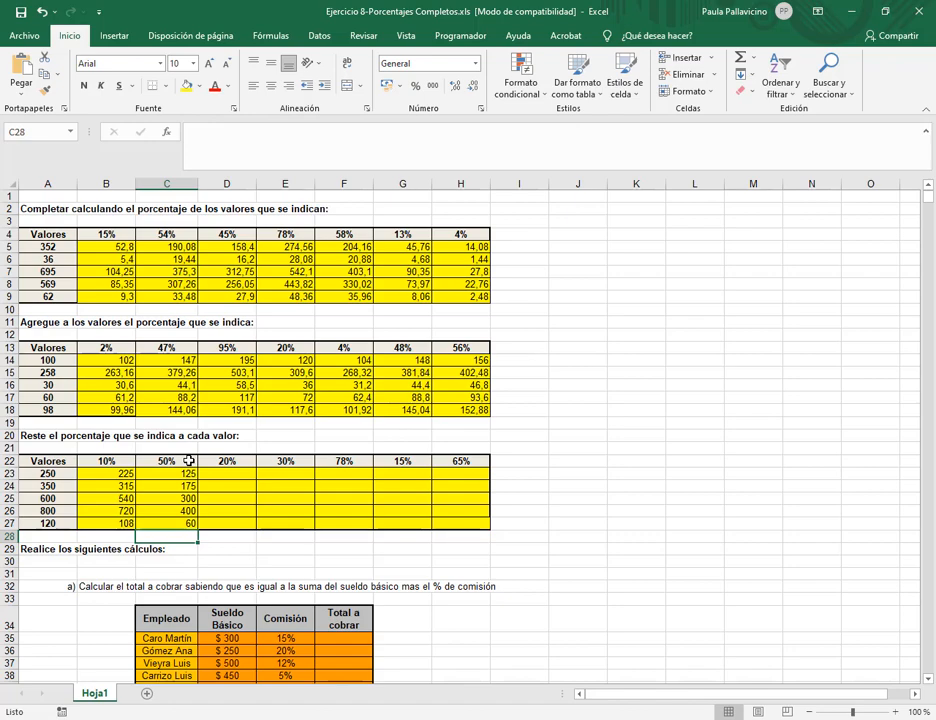
Enter the formula =$A23*(1-D$22) in D23, with mixed references, to subtract the 20% from the value 250
{"action": "left_click", "coordinate": [213, 473]}
{"action": "type", "text": "="}
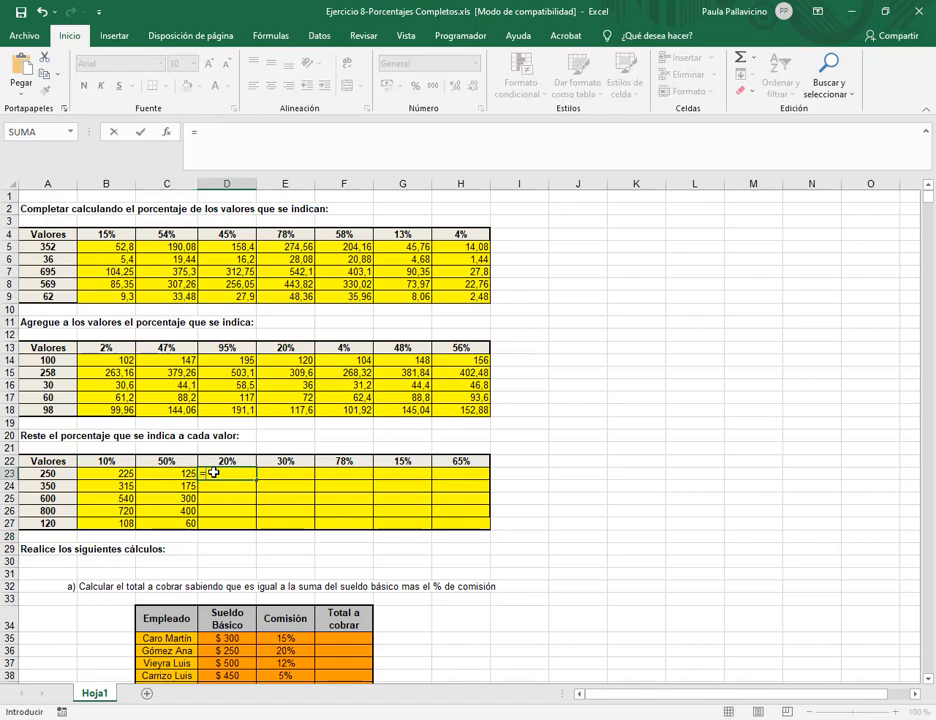
{"action": "left_click", "coordinate": [62, 474]}
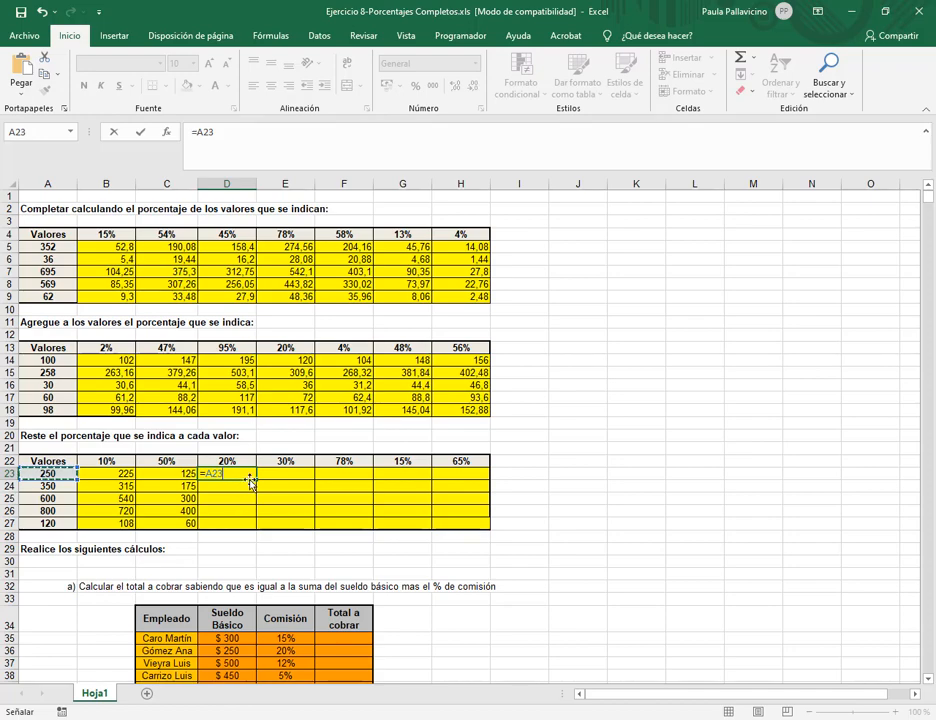
{"action": "key", "text": "F4"}
{"action": "key", "text": "F4"}
{"action": "key", "text": "F4"}
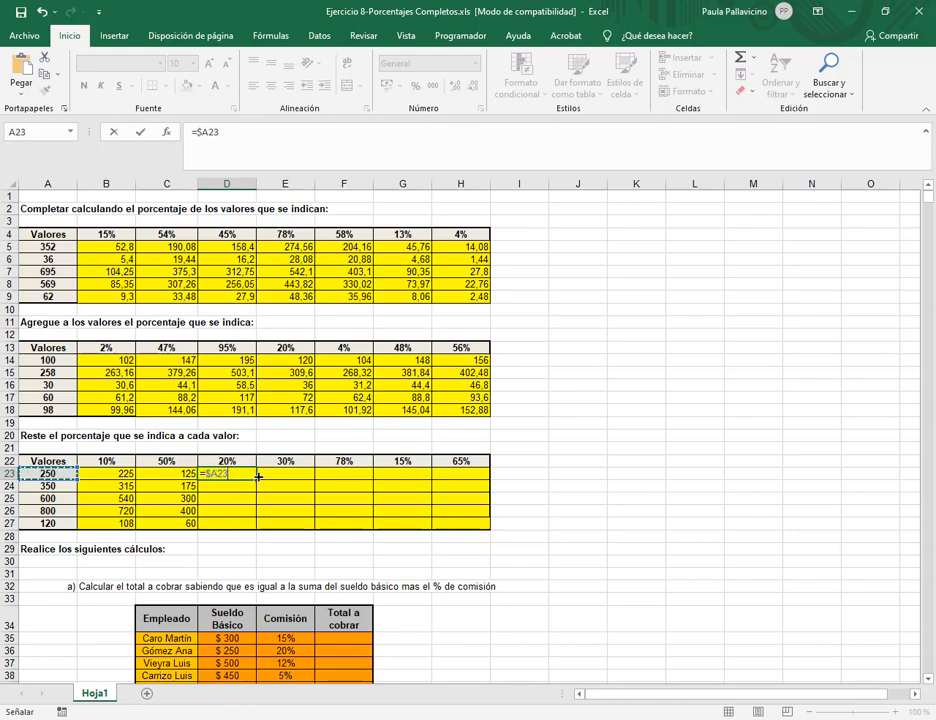
{"action": "type", "text": "*"}
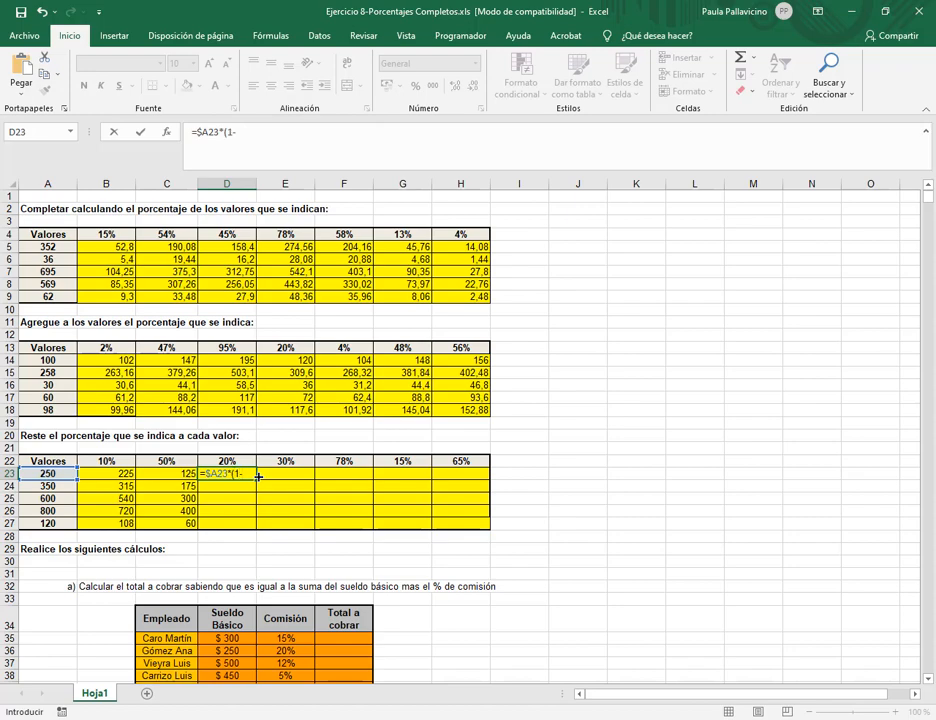
{"action": "type", "text": "(1-"}
{"action": "left_click", "coordinate": [232, 462]}
{"action": "key", "text": "F4"}
{"action": "key", "text": "F4"}
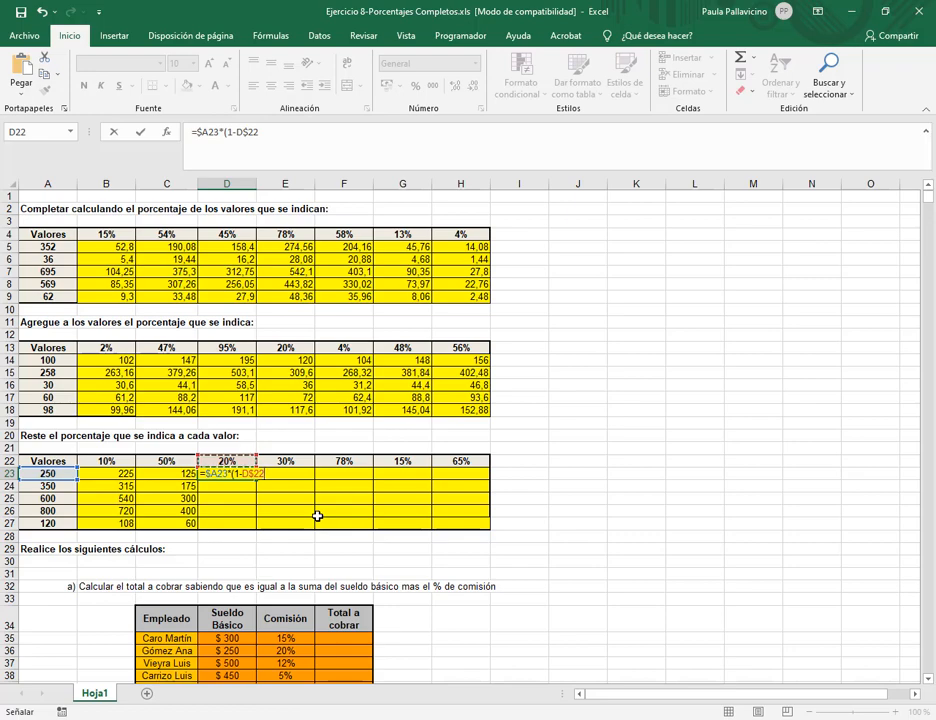
{"action": "type", "text": ")"}
{"action": "key", "text": "Return"}
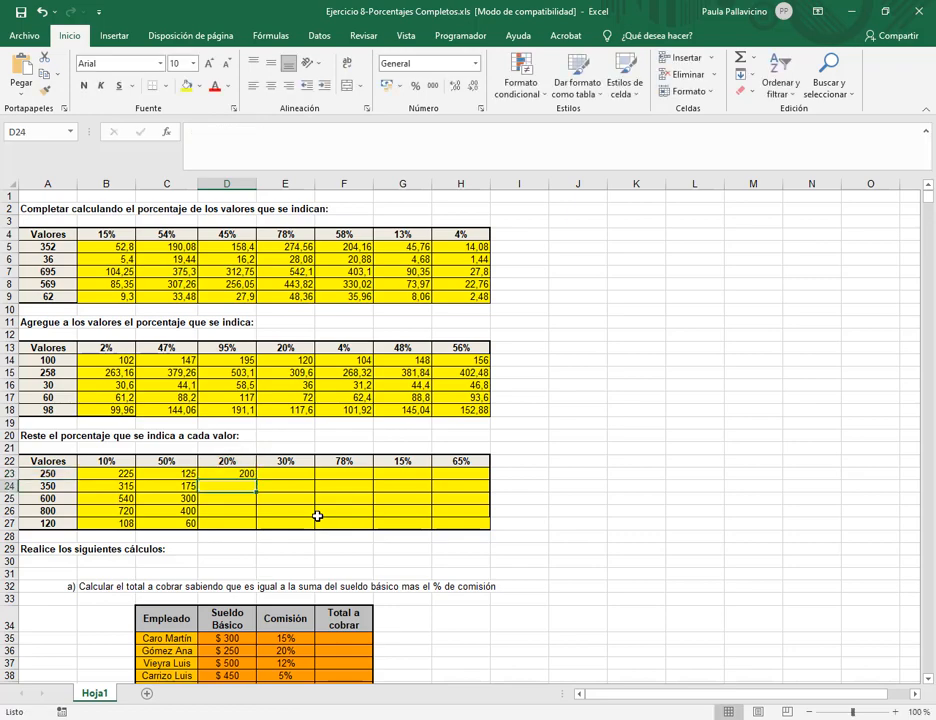
Copy the formula from D23 across the rest of the subtraction table, filling D23:H27
{"action": "left_click", "coordinate": [246, 474]}
{"action": "left_click_drag", "start_coordinate": [256, 480], "coordinate": [480, 526]}
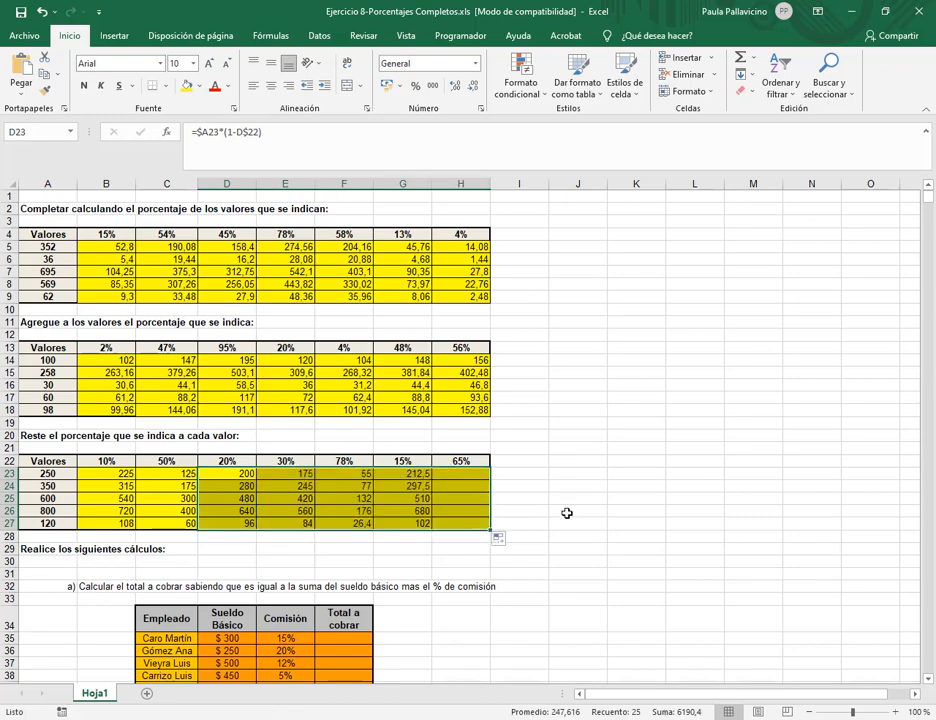
{"action": "left_click", "coordinate": [552, 497]}
{"action": "scroll", "coordinate": [600, 450], "scroll_direction": "down", "scroll_amount": 3}
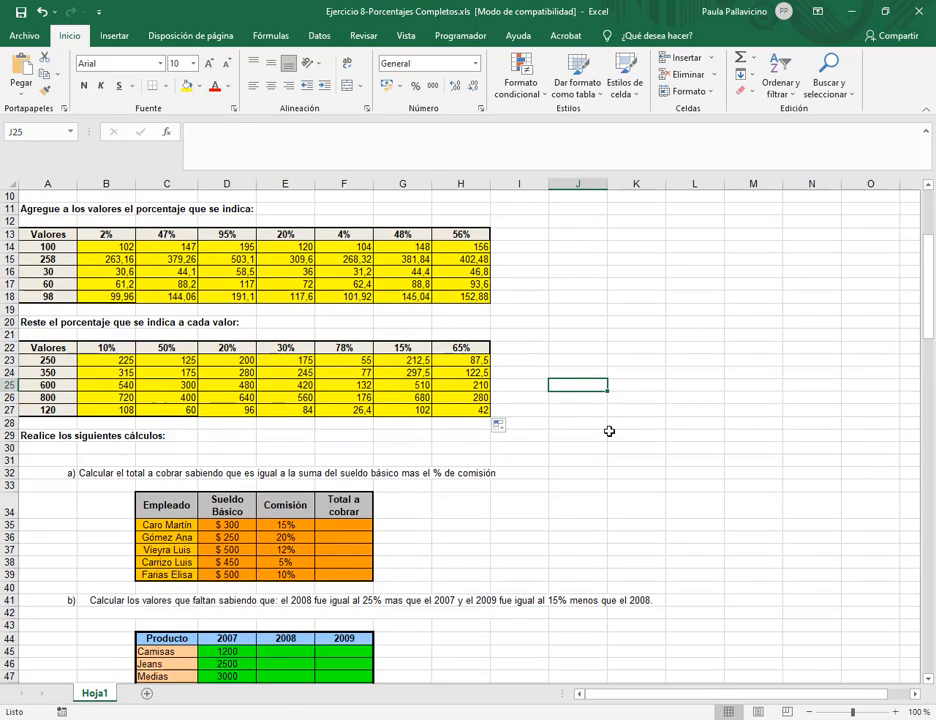
{"action": "scroll", "coordinate": [609, 431], "scroll_direction": "down", "scroll_amount": 6}
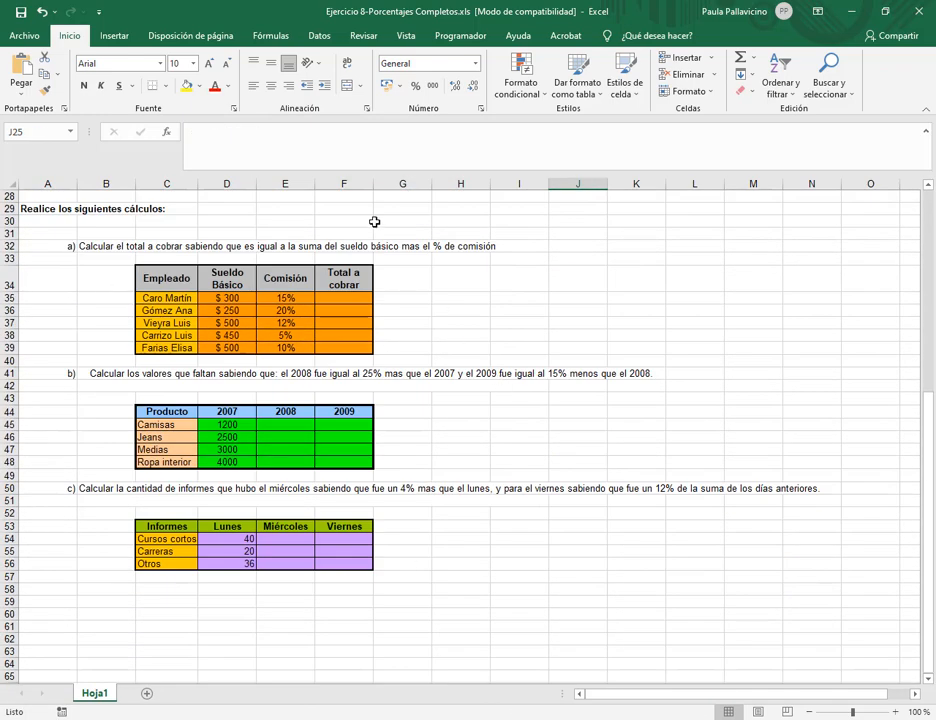